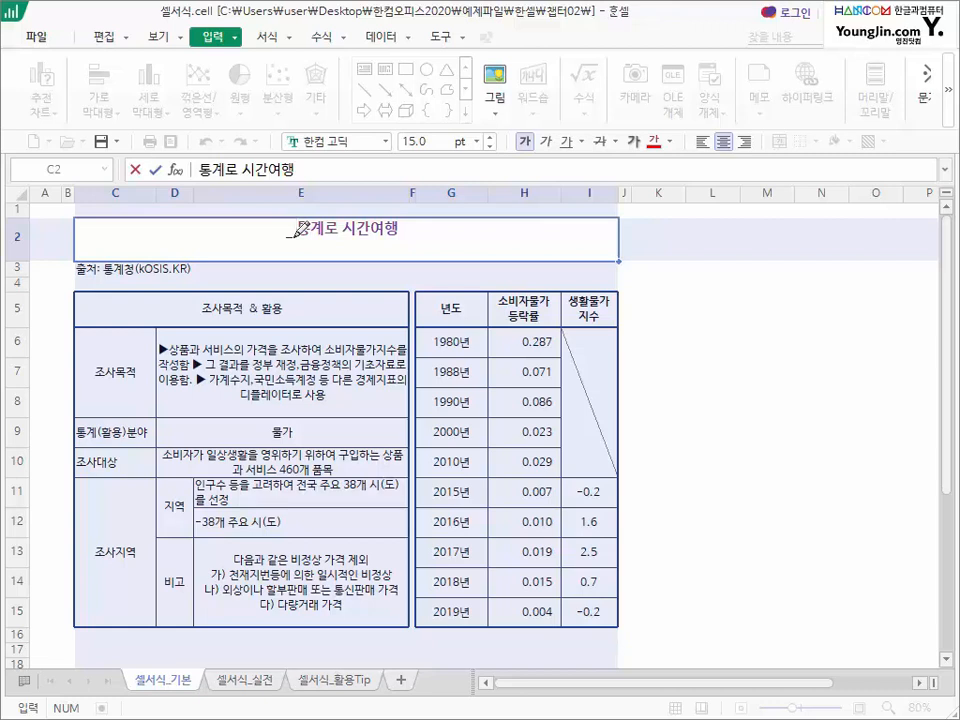
# - Insert the special character ★ in front of the title 통계로 시간여행 in cell C2
pyautogui.write('ㅁ')
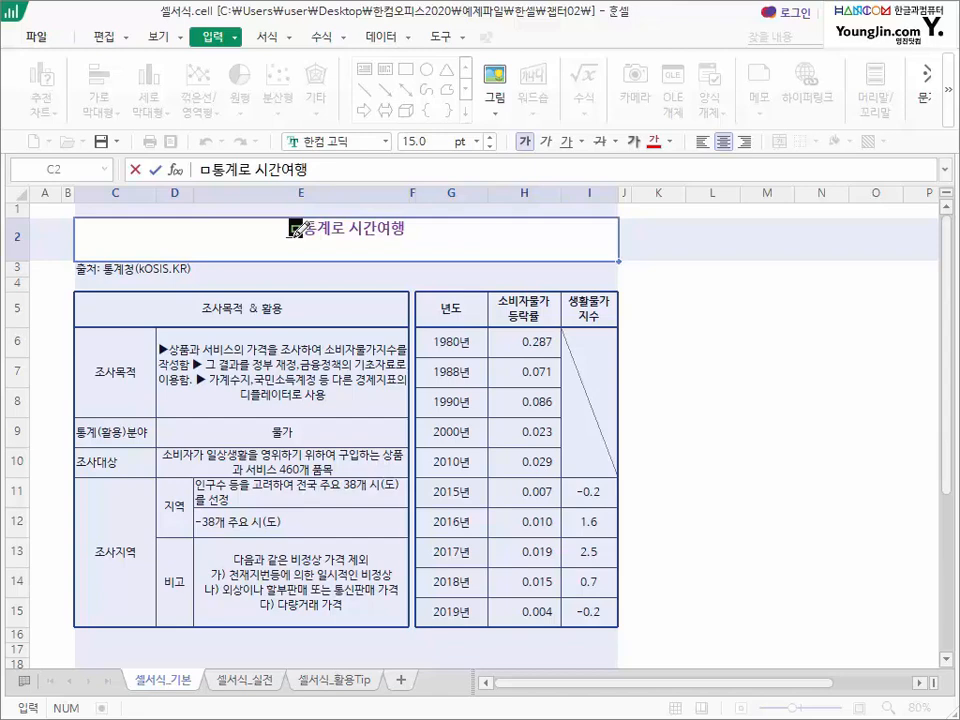
pyautogui.press('Hangul_Hanja')
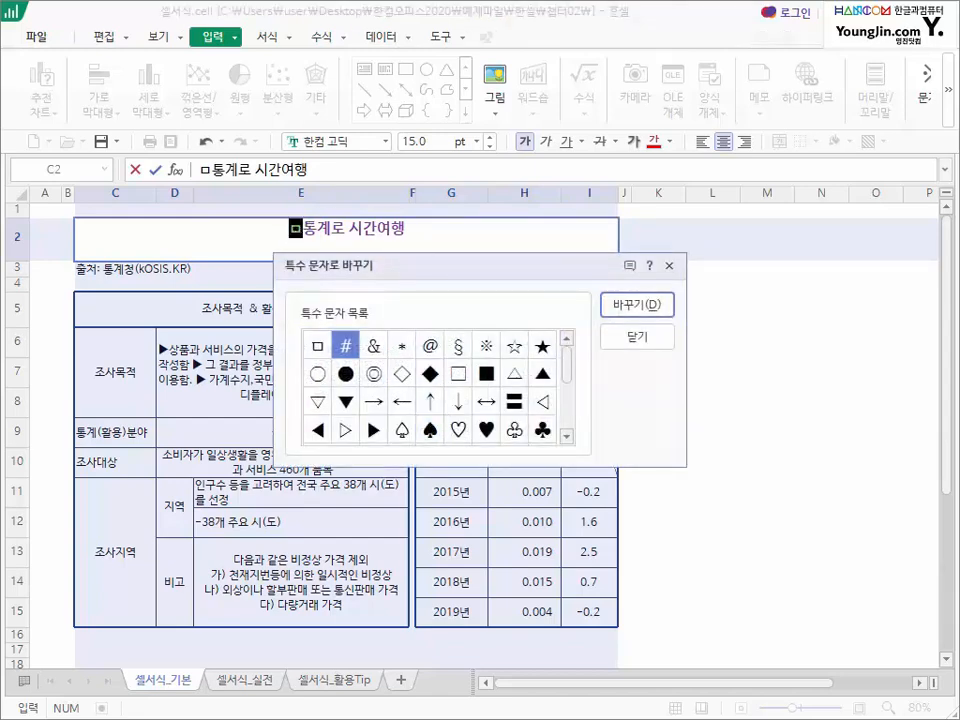
pyautogui.click(542, 346)
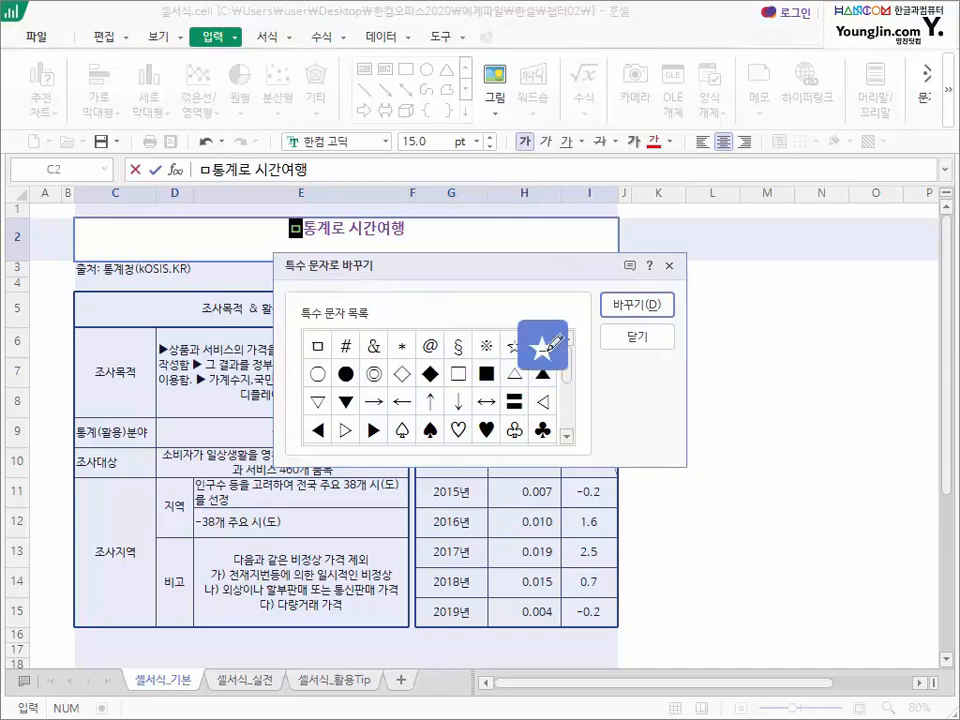
pyautogui.click(622, 302)
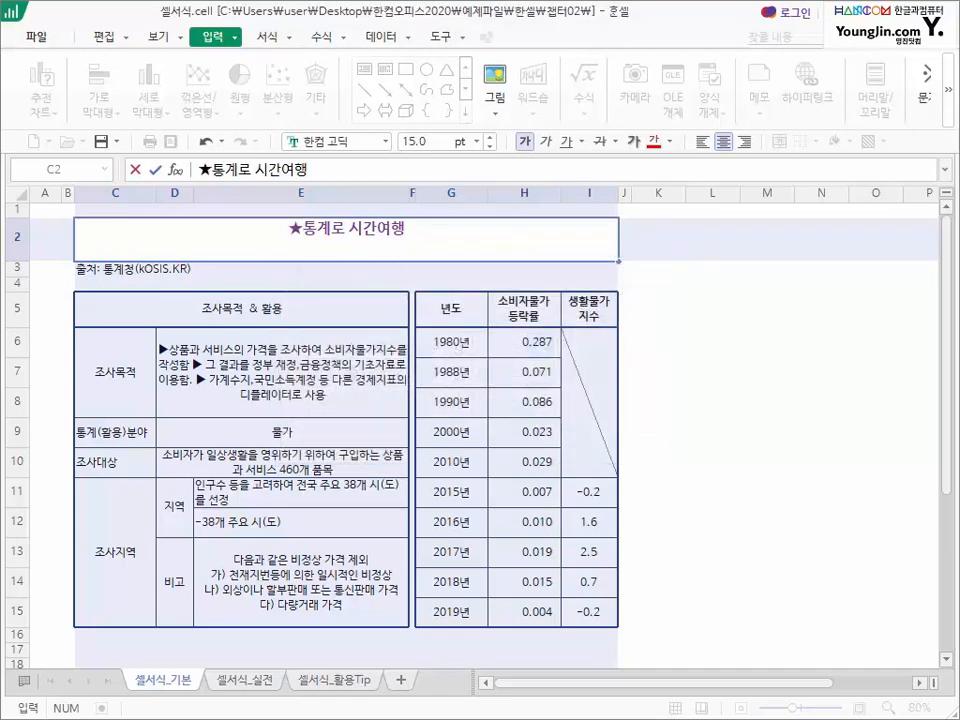
pyautogui.click(427, 230)
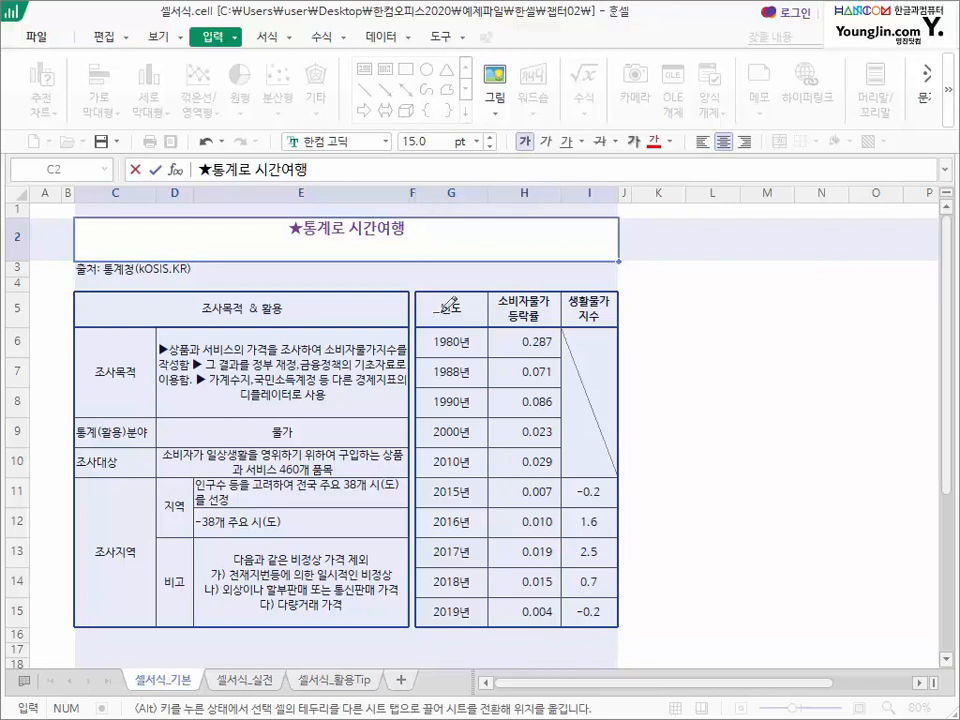
pyautogui.click(451, 298)
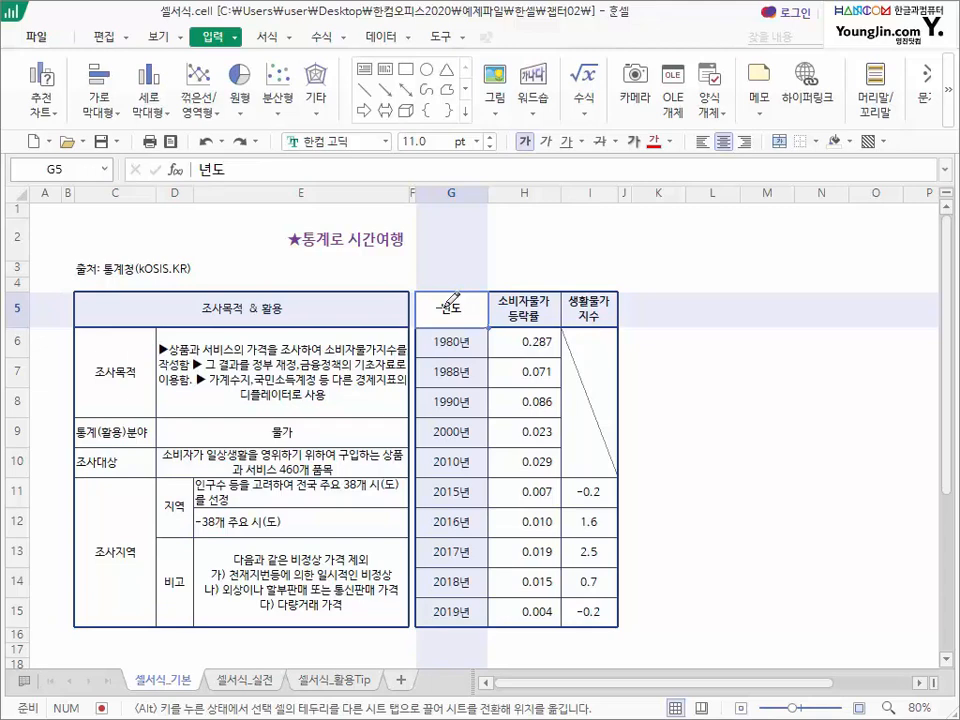
# - View the symbols in the character map from the title cell without inserting any
pyautogui.click(350, 238)
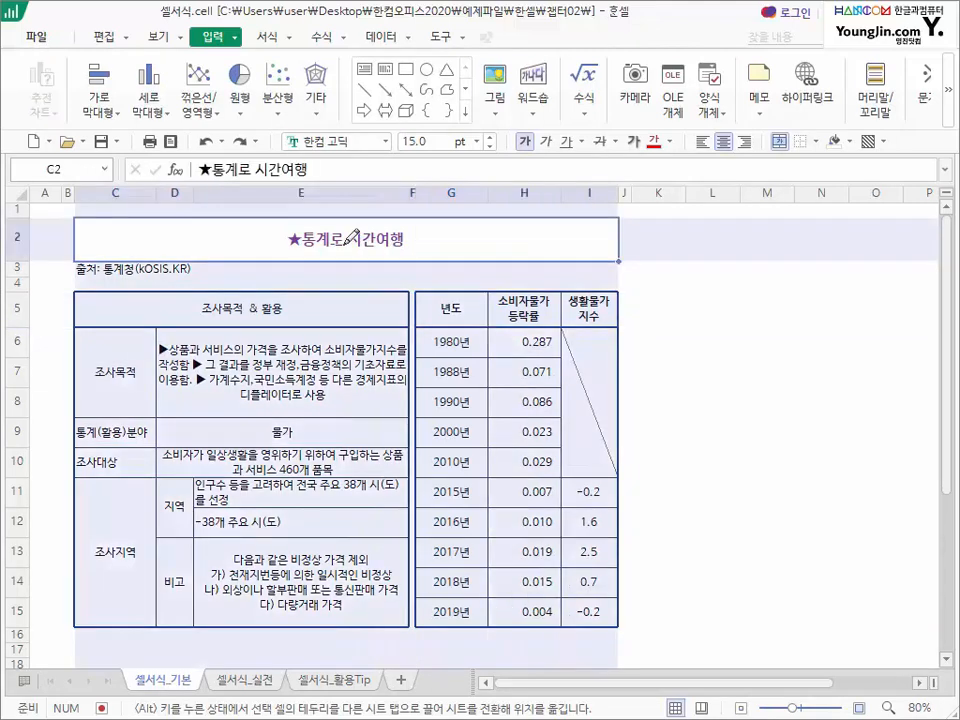
pyautogui.hotkey('ctrl', 'F10')
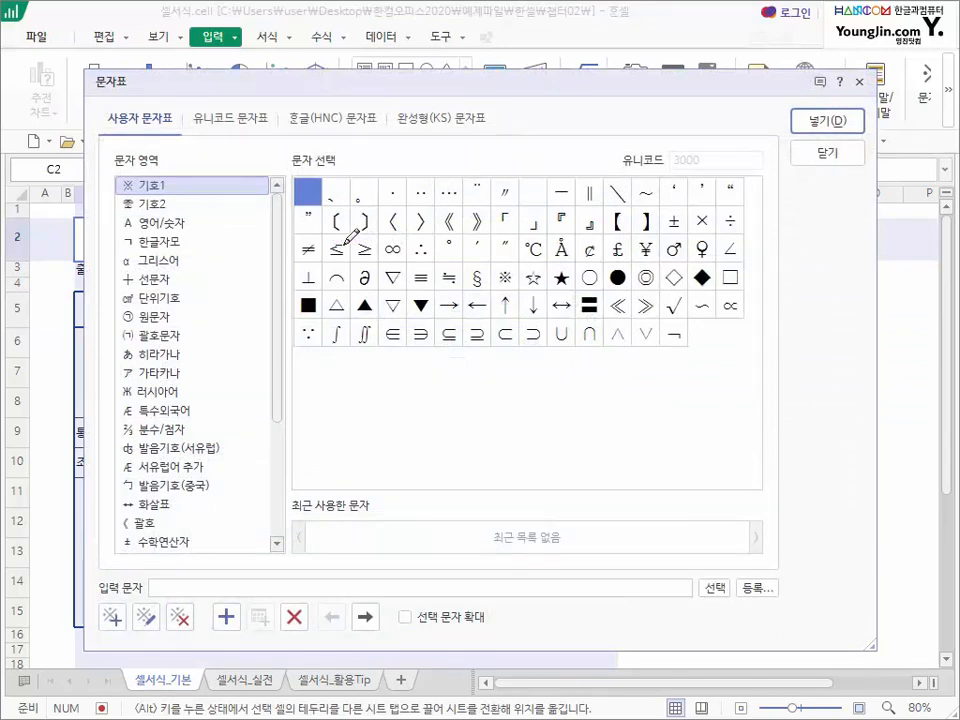
pyautogui.click(826, 153)
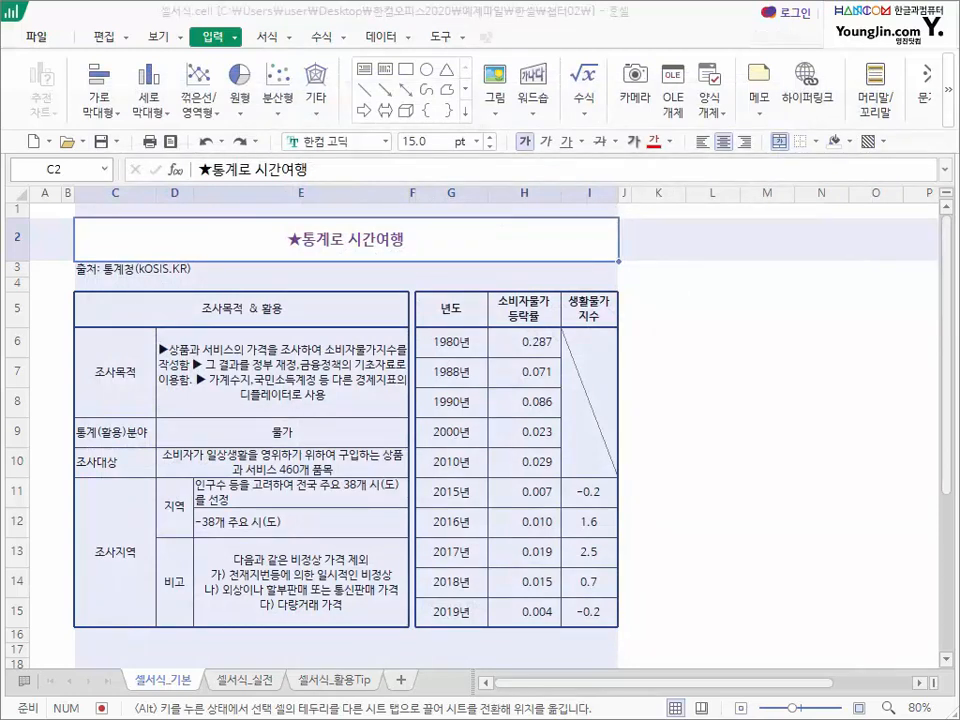
# - Convert the English letters in the source line in cell C3 to all lowercase
pyautogui.click(107, 268)
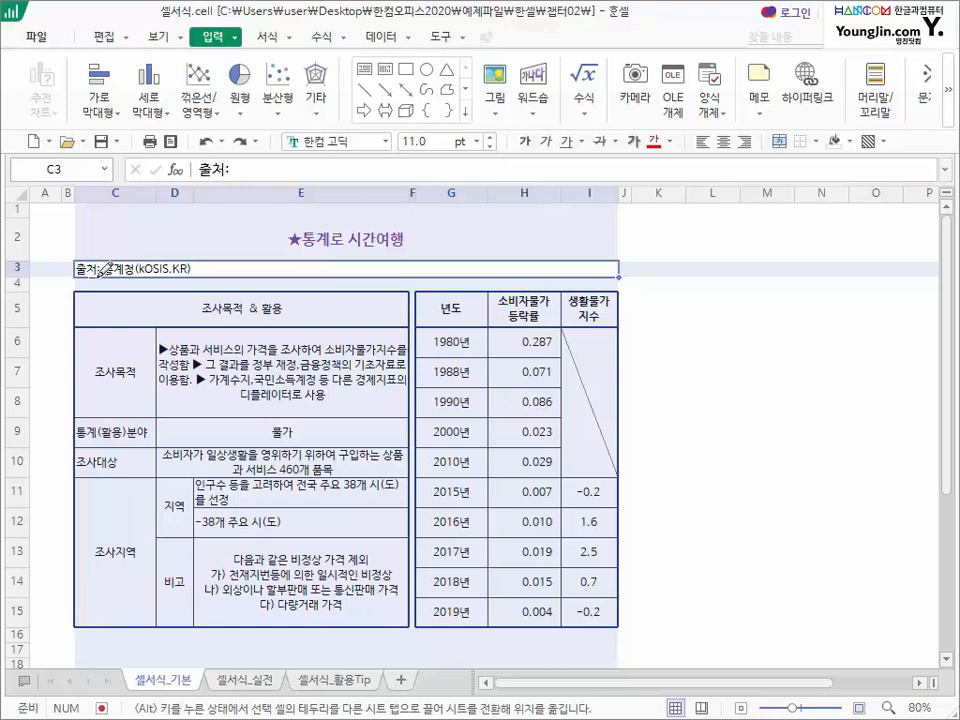
pyautogui.click(101, 35)
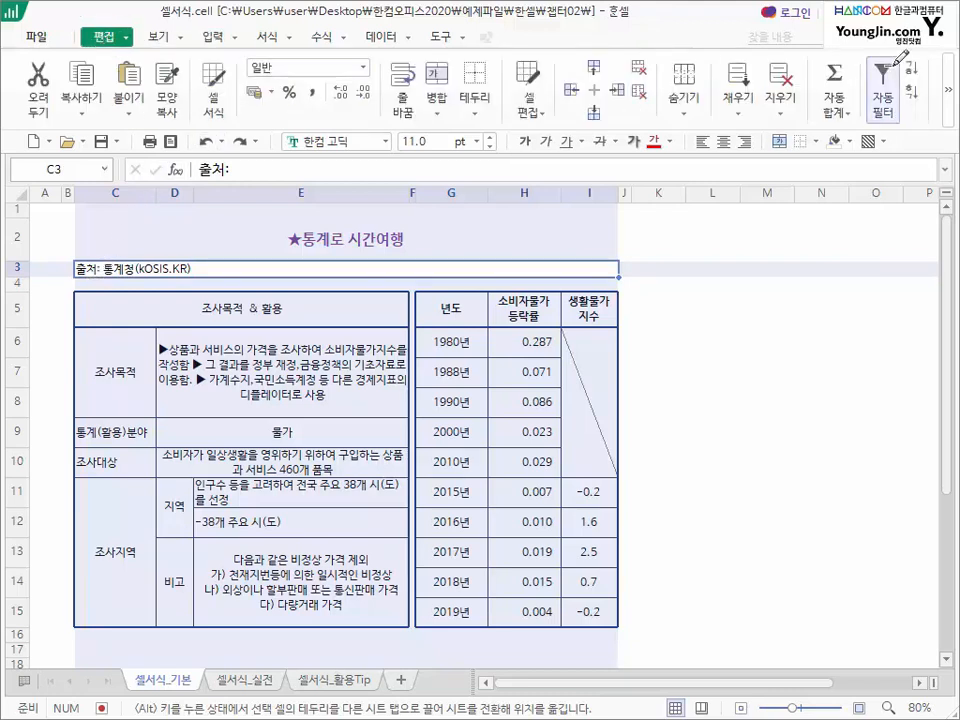
pyautogui.click(949, 86)
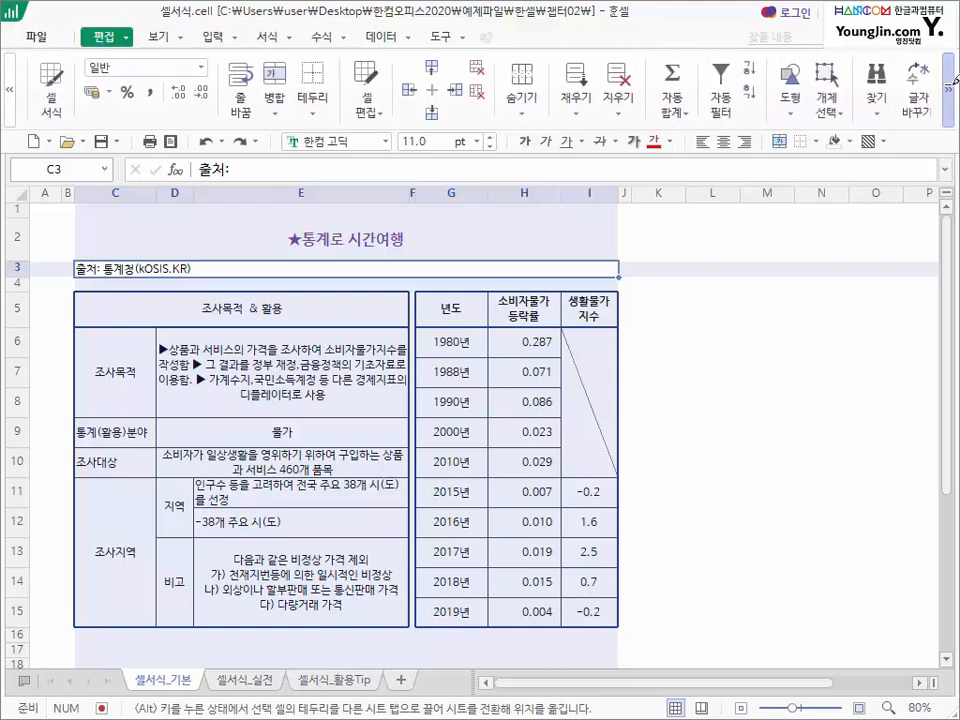
pyautogui.click(908, 108)
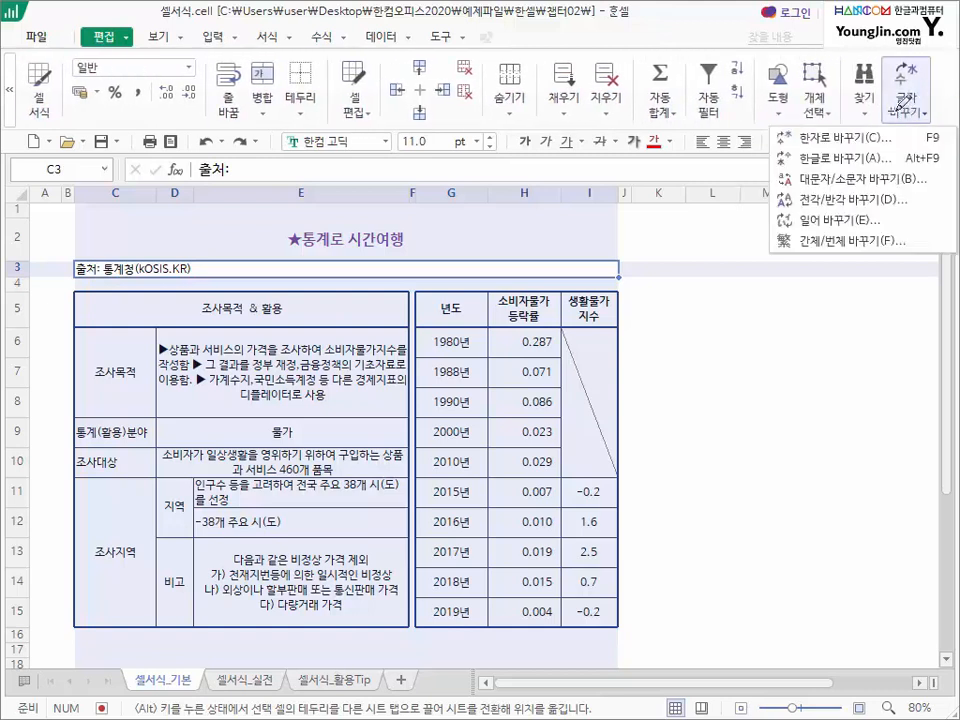
pyautogui.click(852, 178)
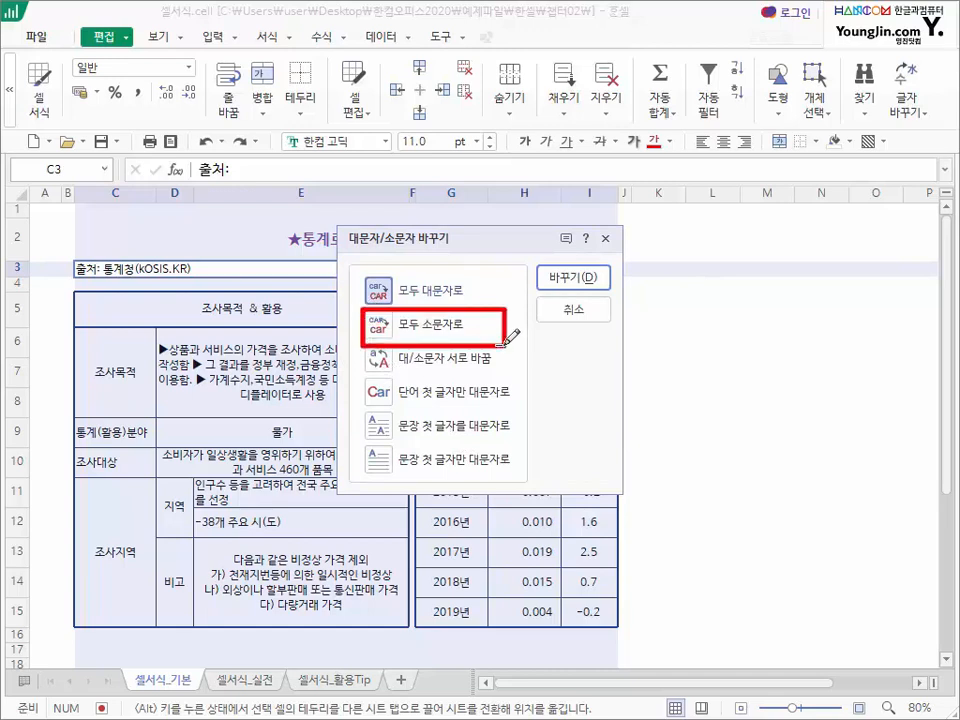
pyautogui.click(430, 322)
pyautogui.click(570, 277)
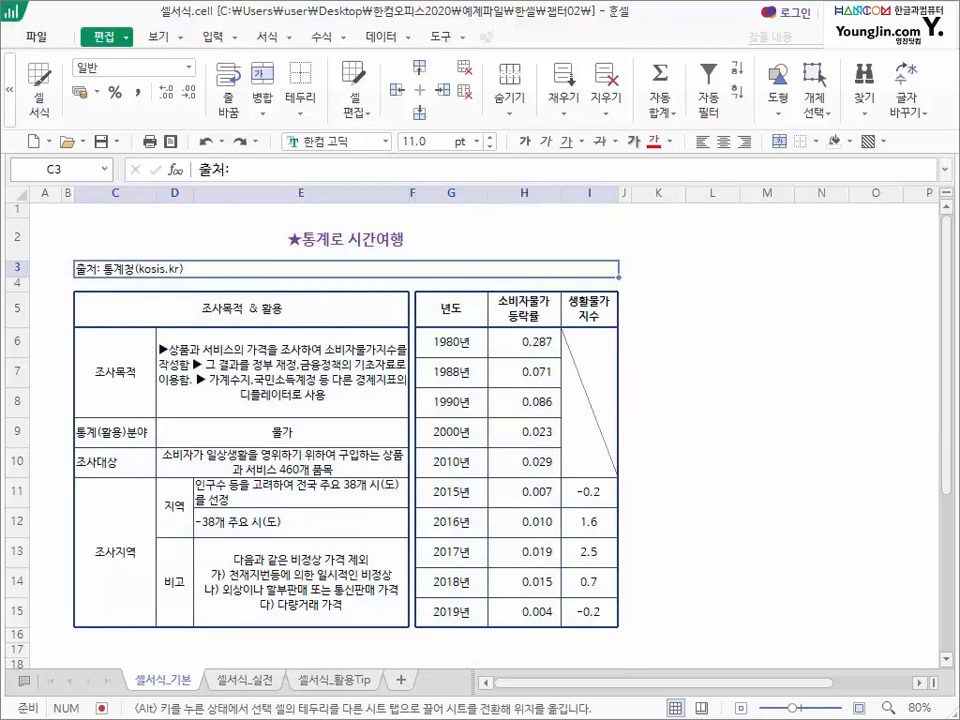
# - Add a hyphen before and after the 조사목적 & 활용 heading text in cell C5
pyautogui.click(184, 306)
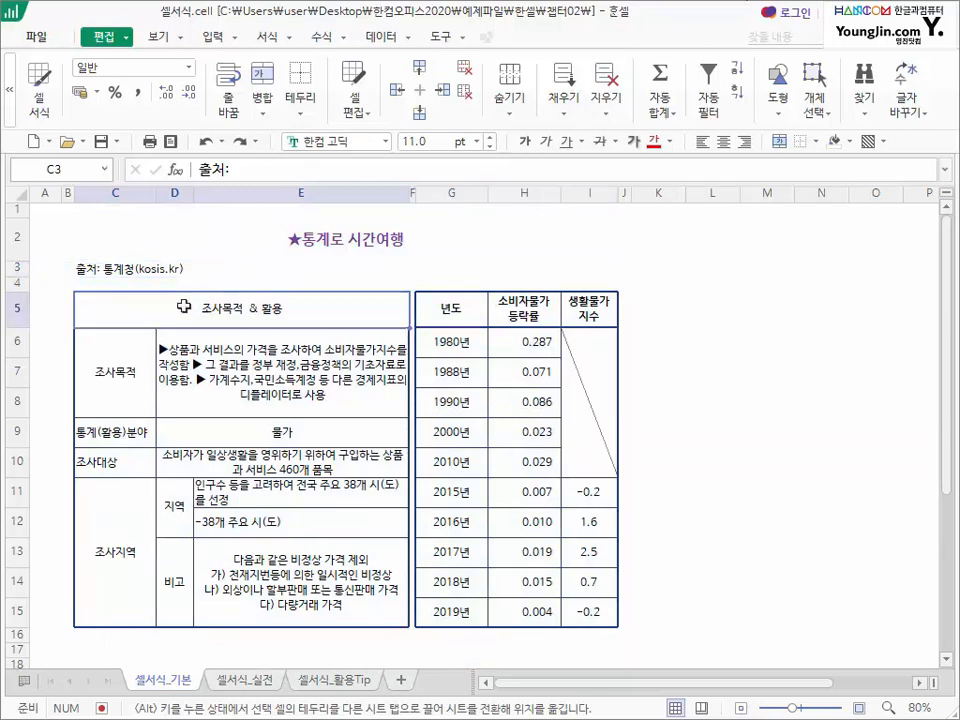
pyautogui.doubleClick(184, 306)
pyautogui.write('-')
pyautogui.press('End')
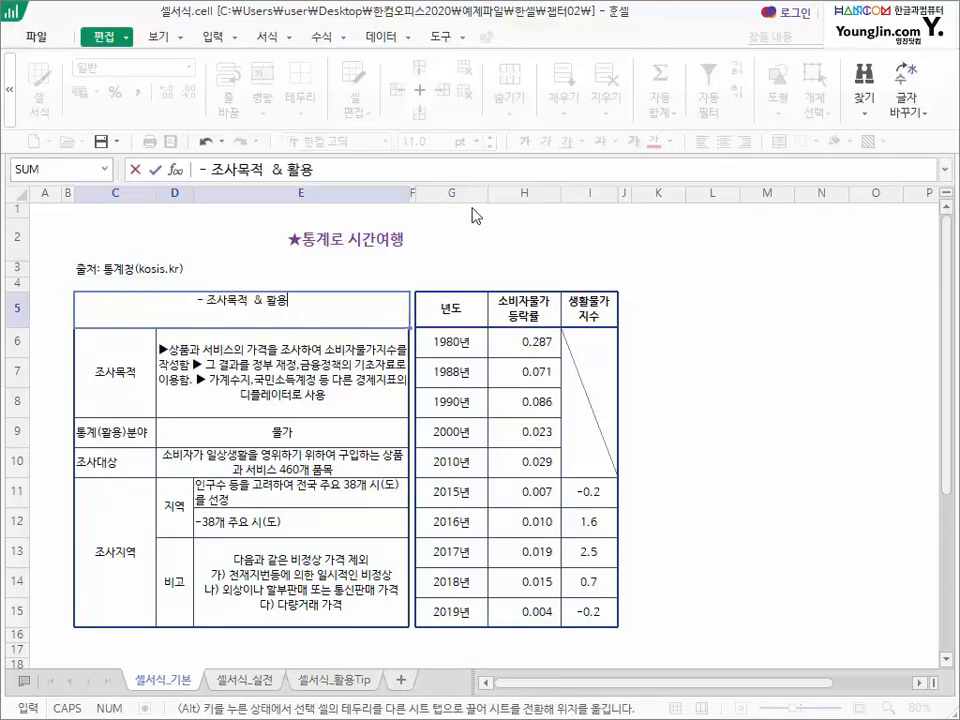
pyautogui.write('-')
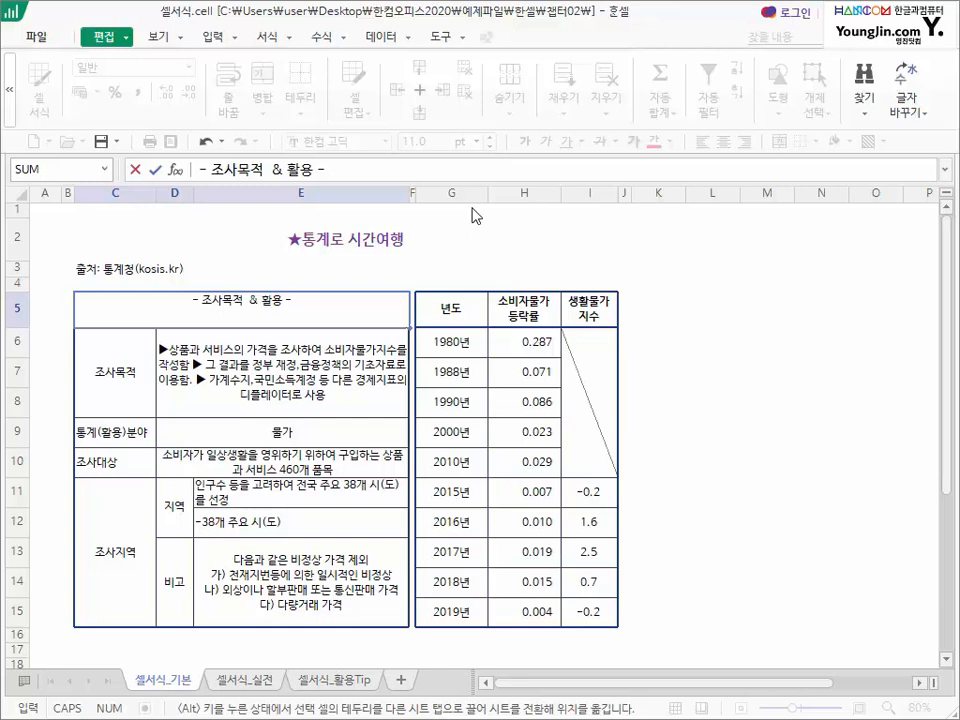
# - Try +, =, - and an apostrophe as the first character of the C5 heading, removing each one
pyautogui.press('BackSpace')
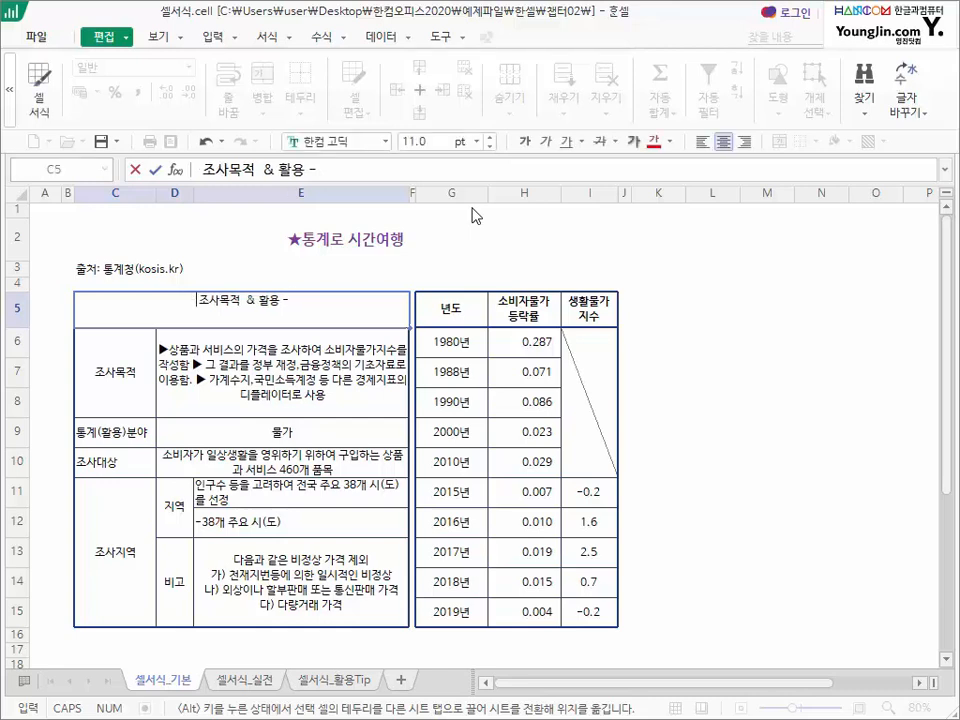
pyautogui.write('+')
pyautogui.press('BackSpace')
pyautogui.write('=')
pyautogui.press('BackSpace')
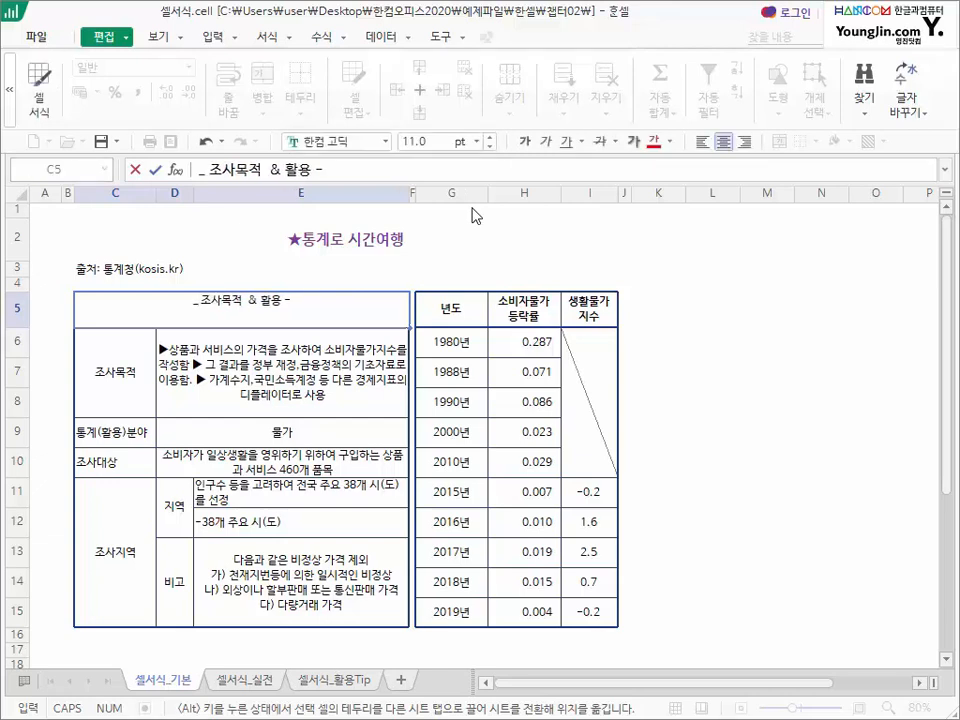
pyautogui.write('-')
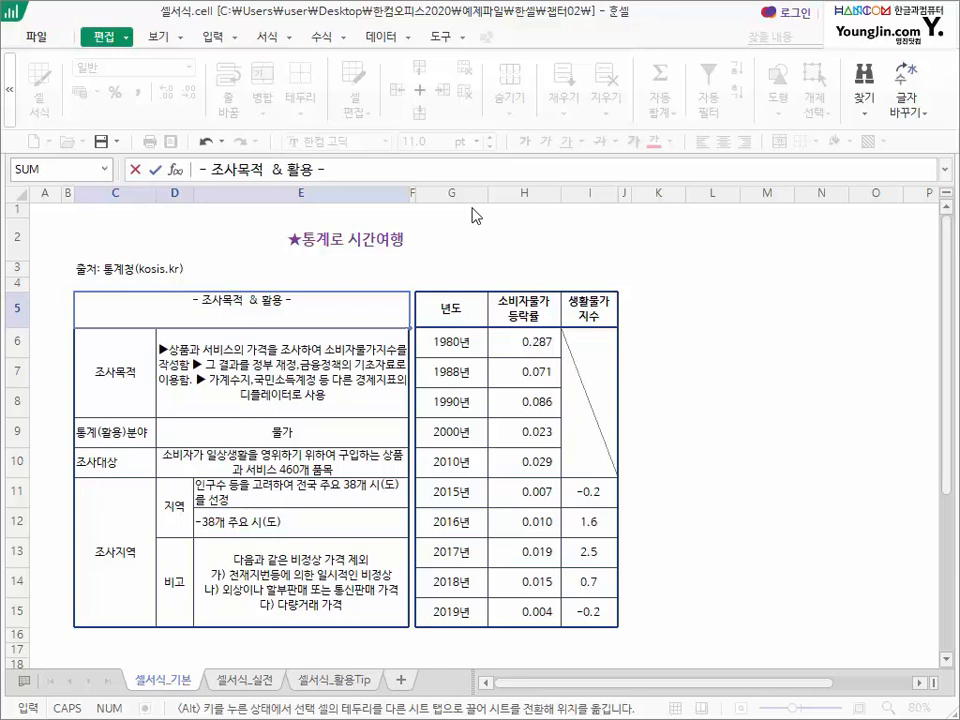
pyautogui.press('Escape')
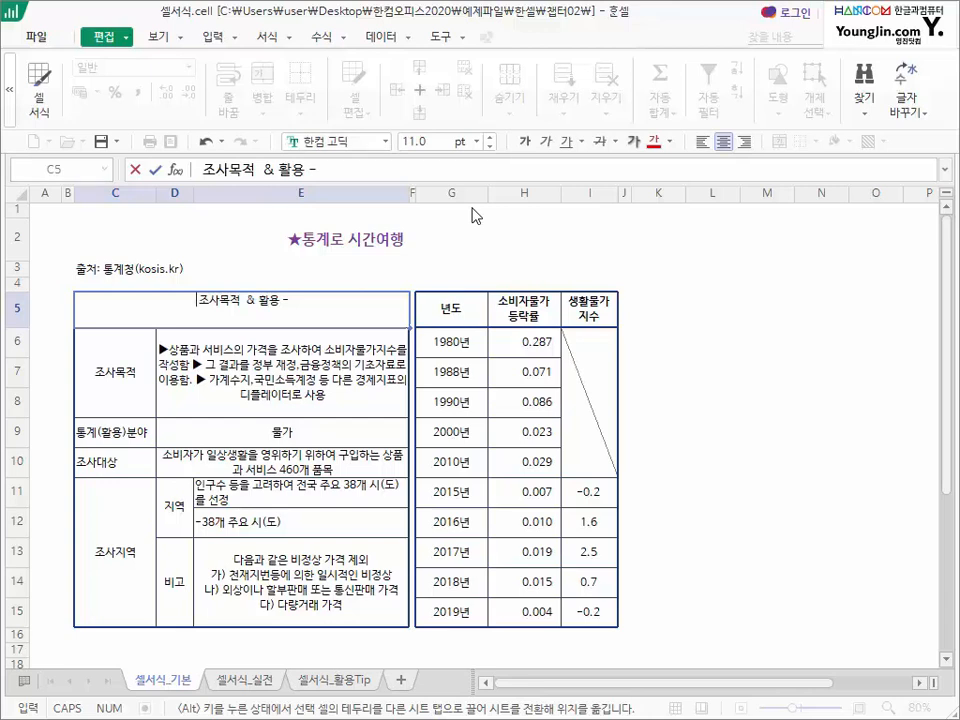
pyautogui.write("'")
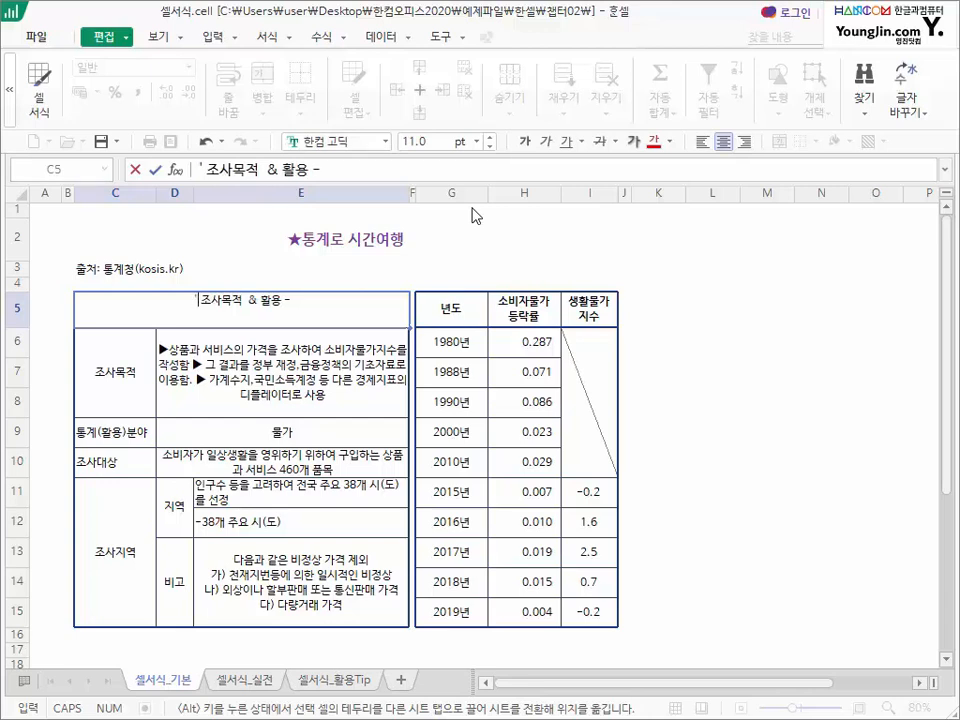
pyautogui.press('BackSpace')
# - Try to commit the C5 heading as "- 조사목적 & 활용 -" with a plain leading hyphen
pyautogui.write('-')
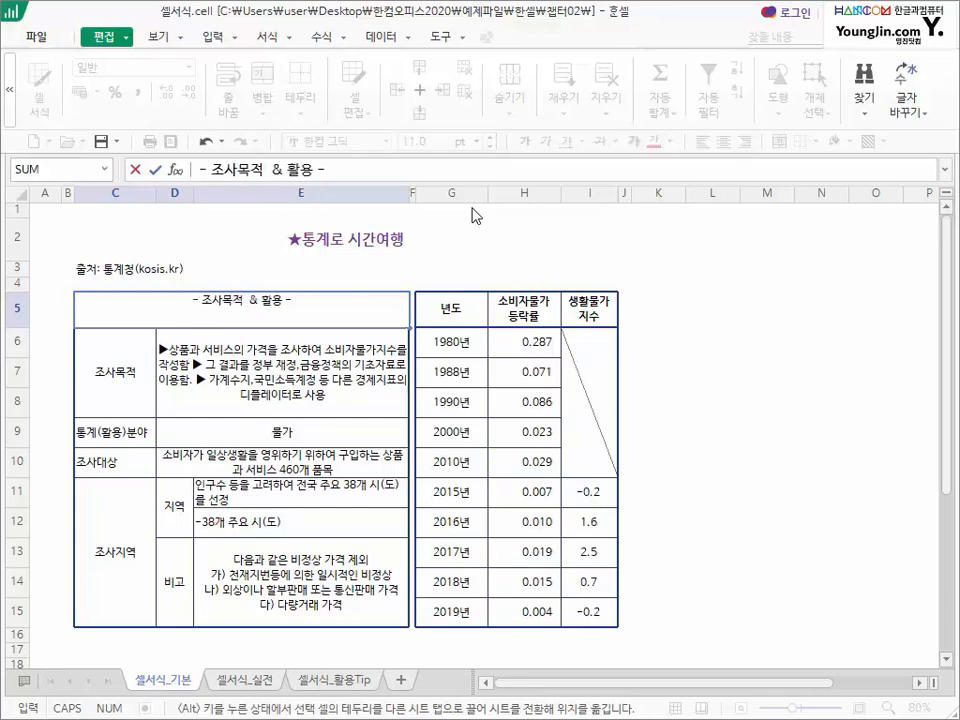
pyautogui.press('Return')
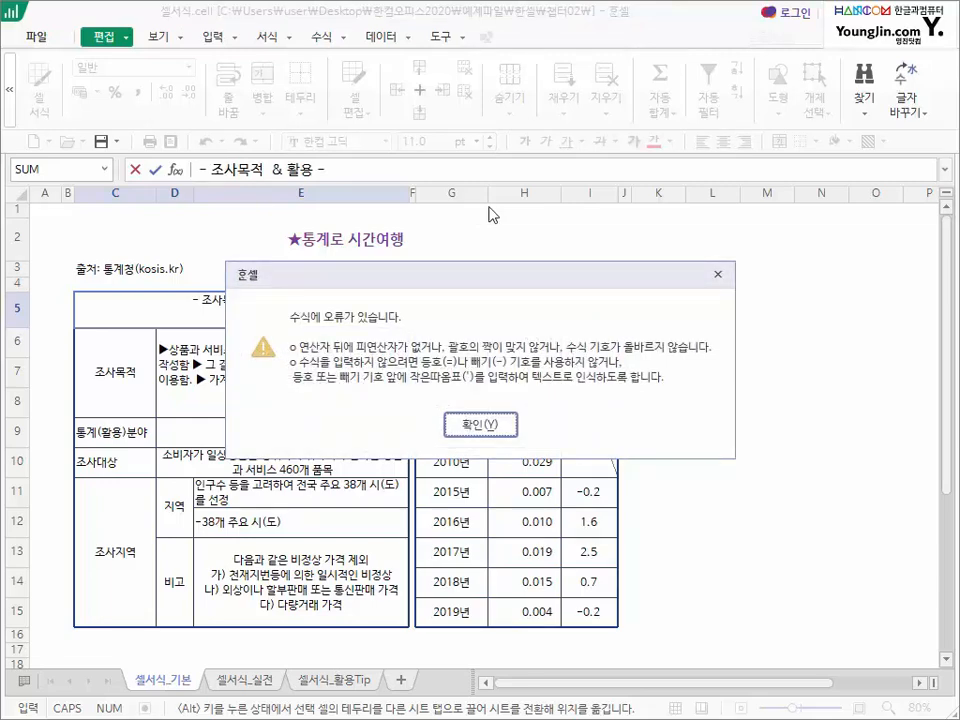
pyautogui.click(475, 425)
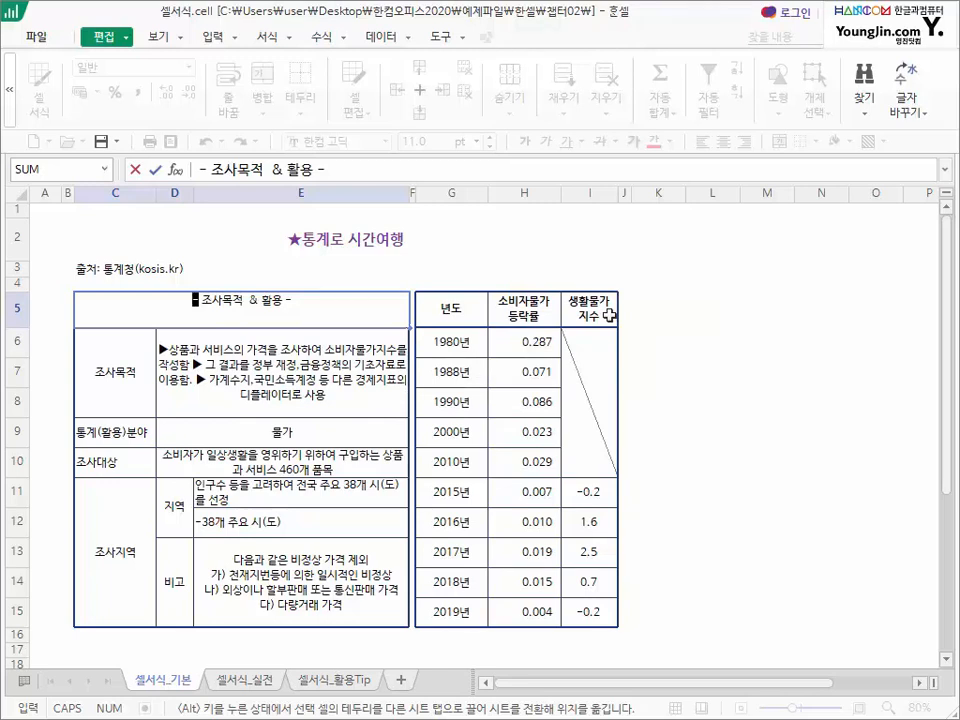
# - Replace the leading hyphen of the C5 heading with '- so that it is entered as text
pyautogui.write("'")
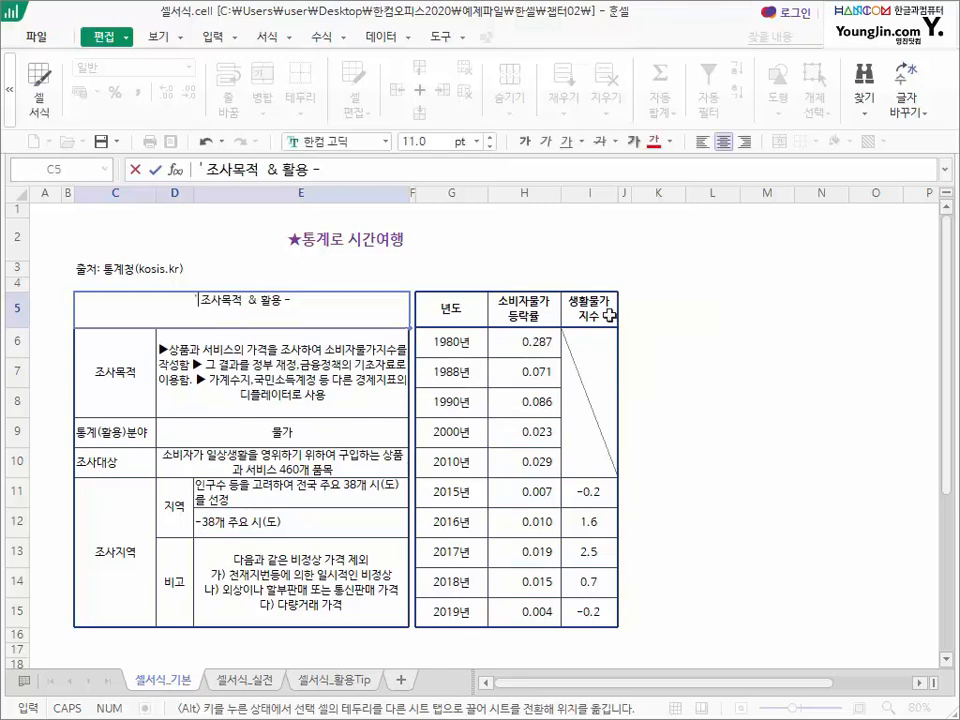
pyautogui.write('-')
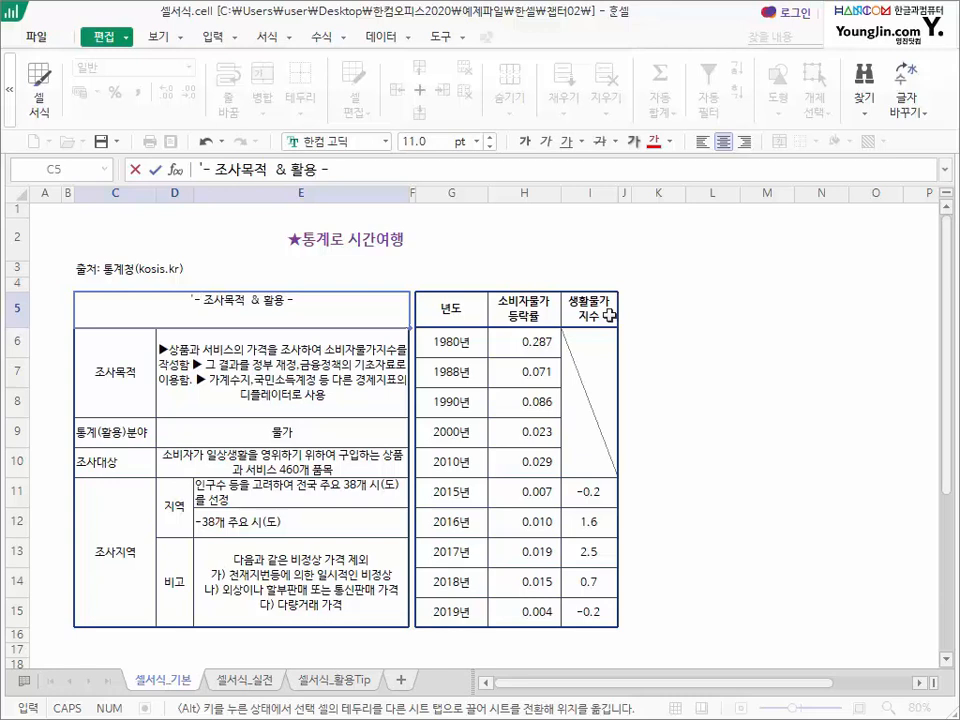
pyautogui.press('Return')
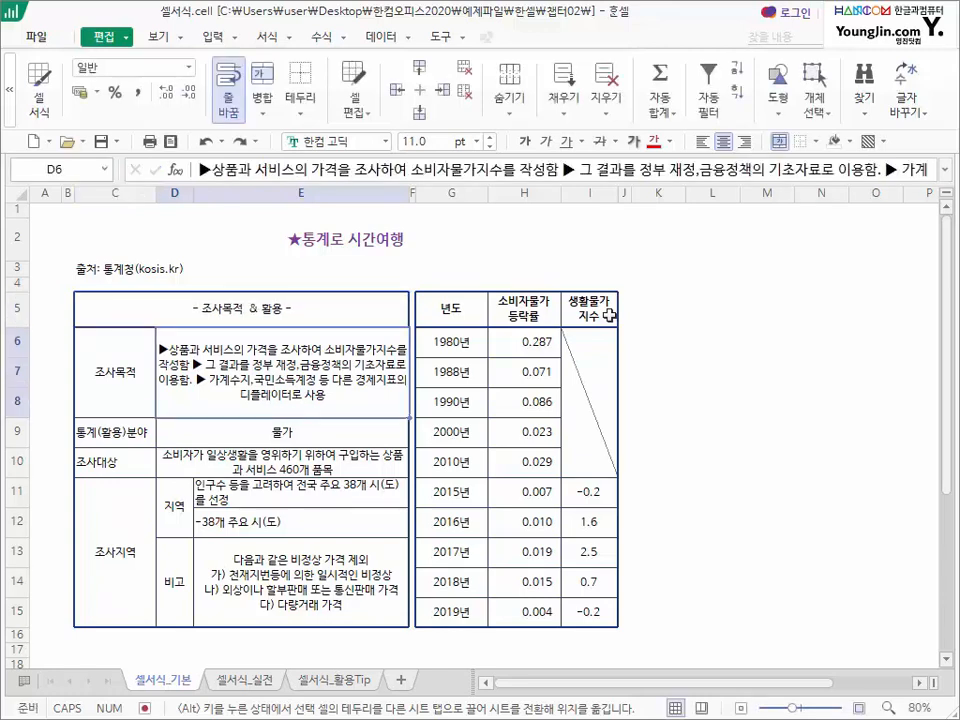
# - Enter 3-5 in cell L3 and the same value as text, '3-5, in cell L4
pyautogui.click(713, 268)
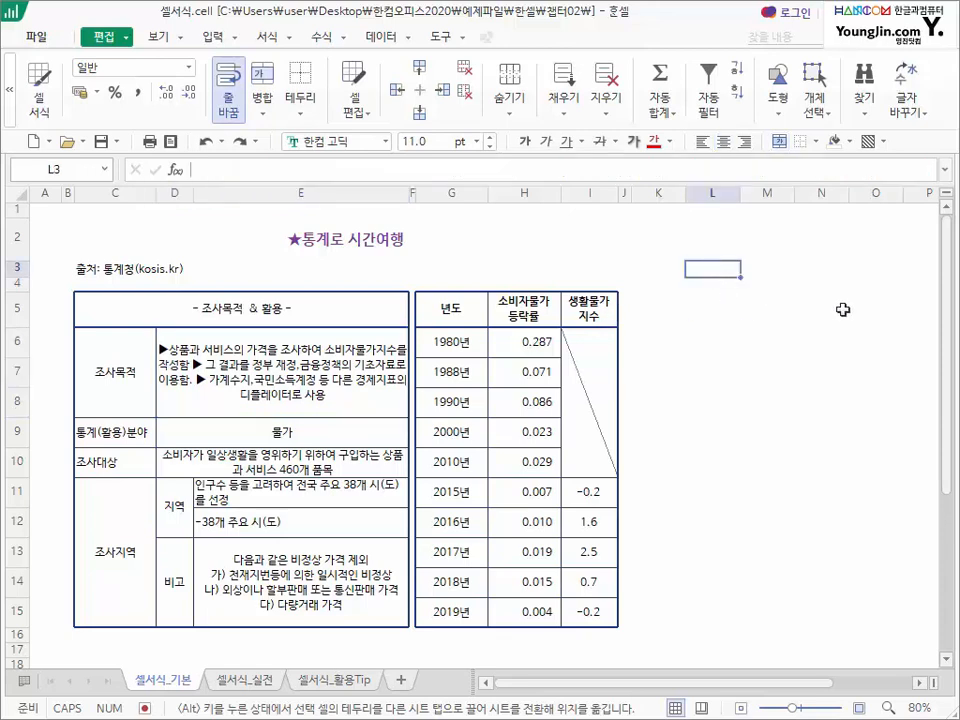
pyautogui.press('F2')
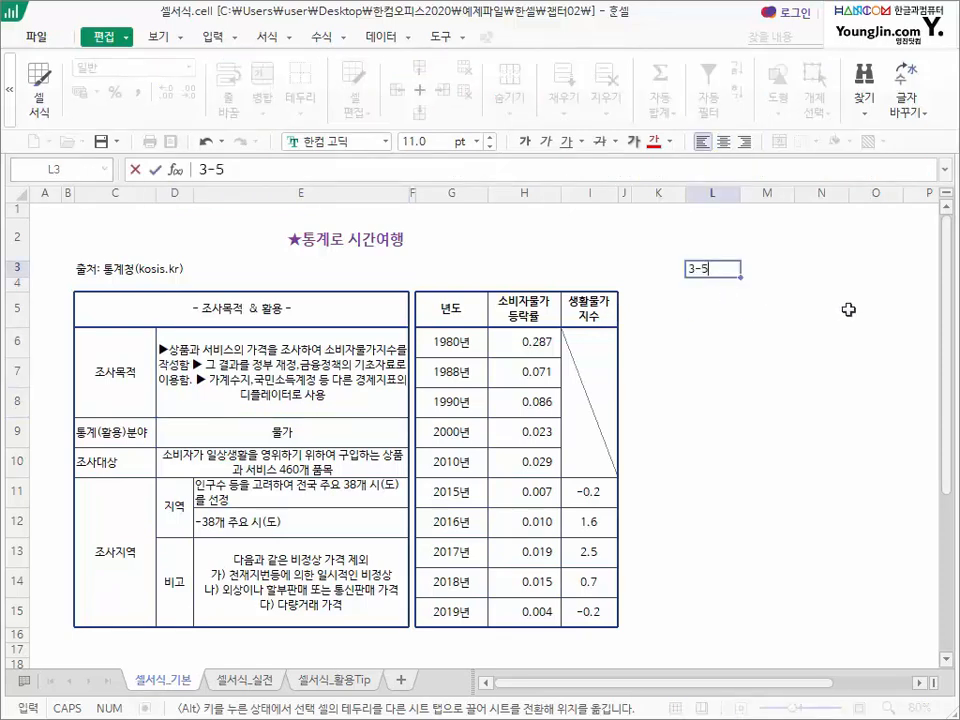
pyautogui.press('Return')
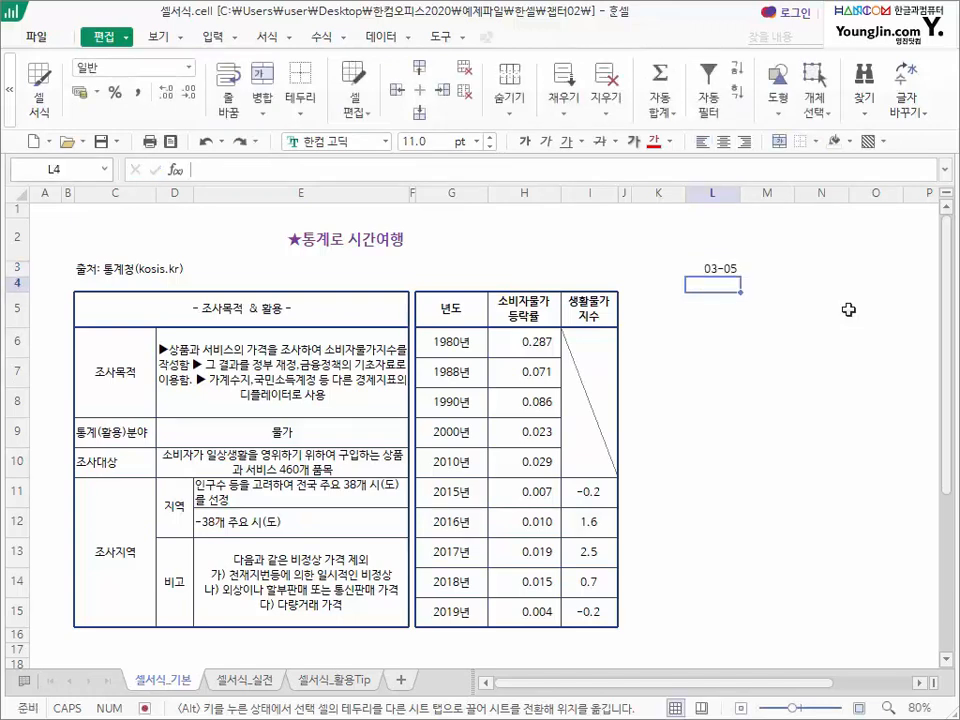
pyautogui.write("'")
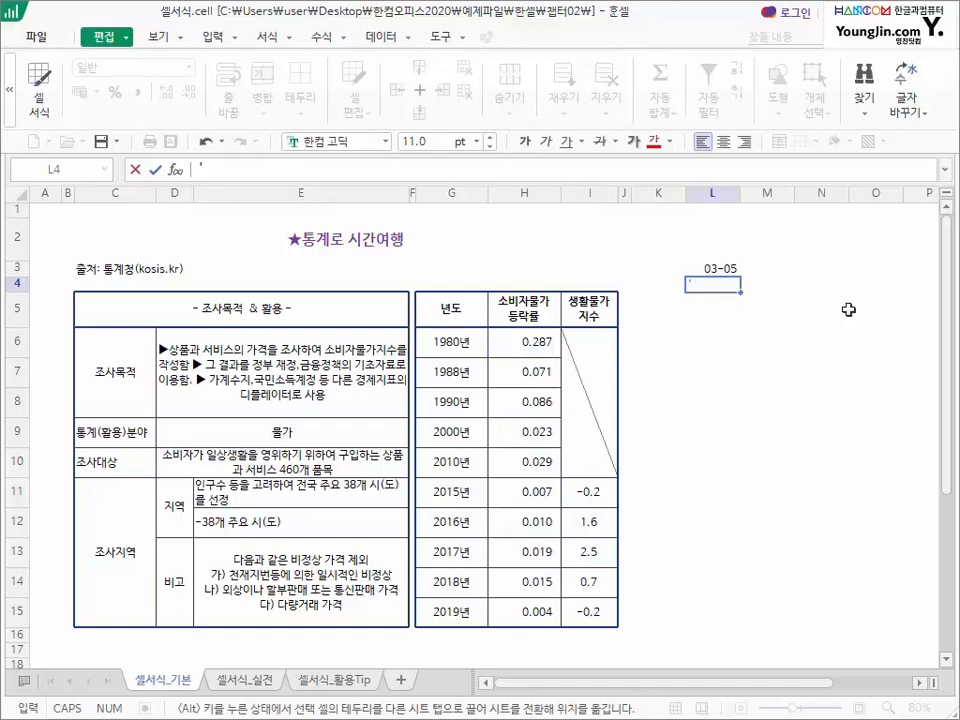
pyautogui.write('3-5')
pyautogui.press('Return')
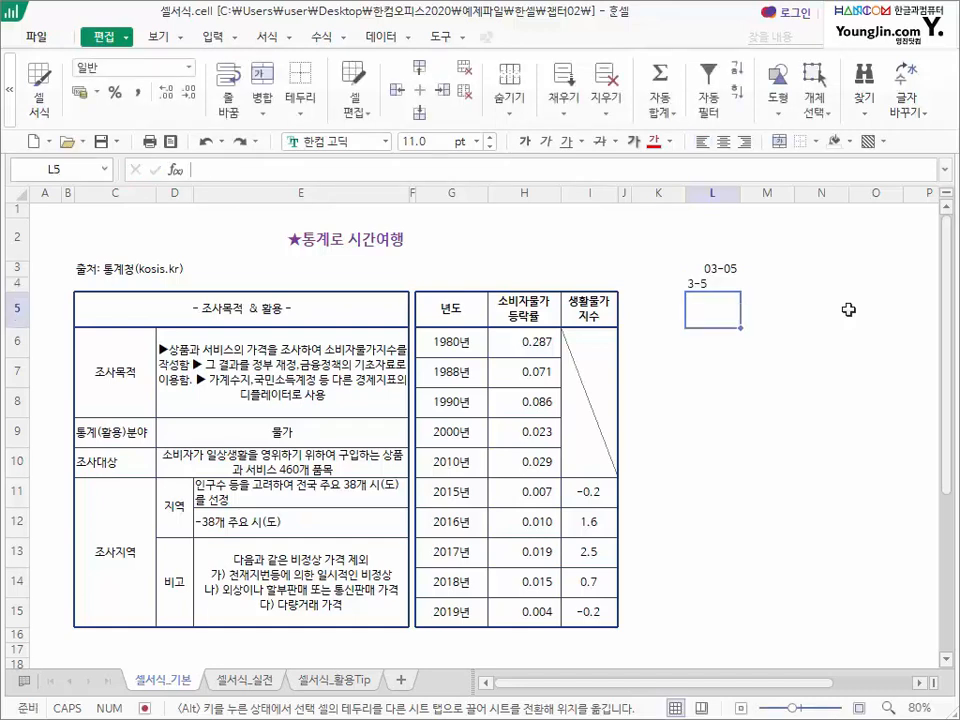
pyautogui.click(727, 284)
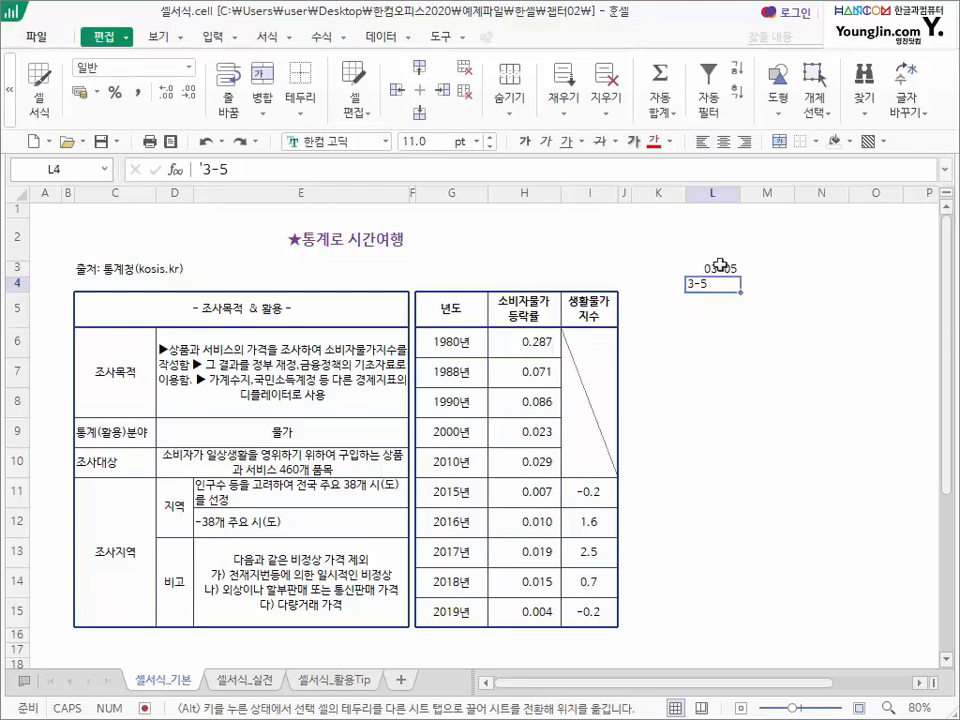
# - Apply the 날짜 (date) number format to cell L3
pyautogui.click(722, 268)
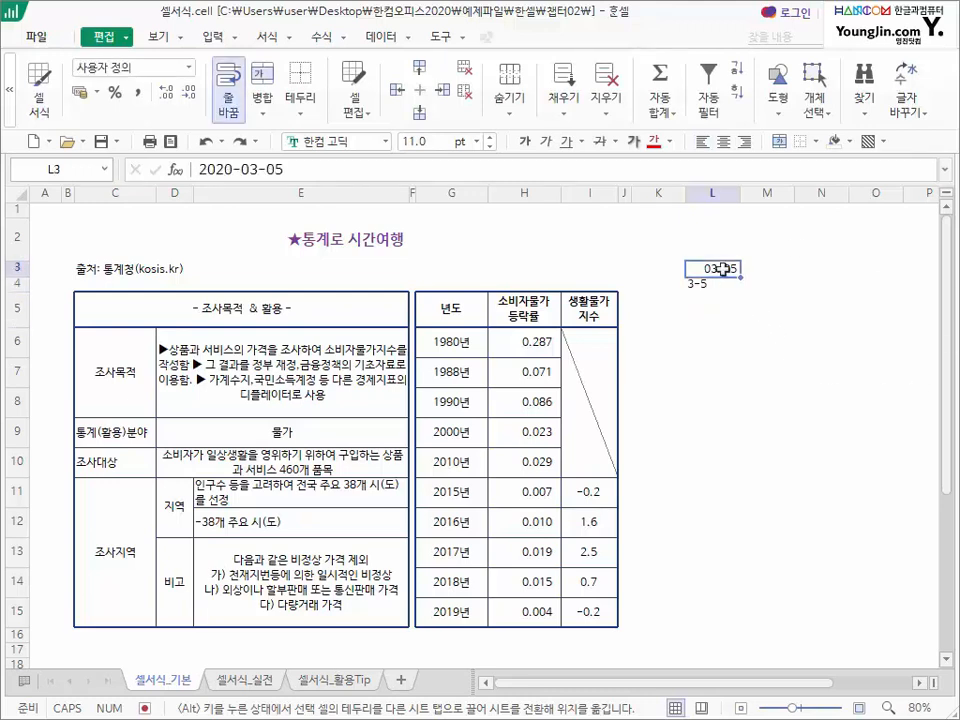
pyautogui.click(266, 36)
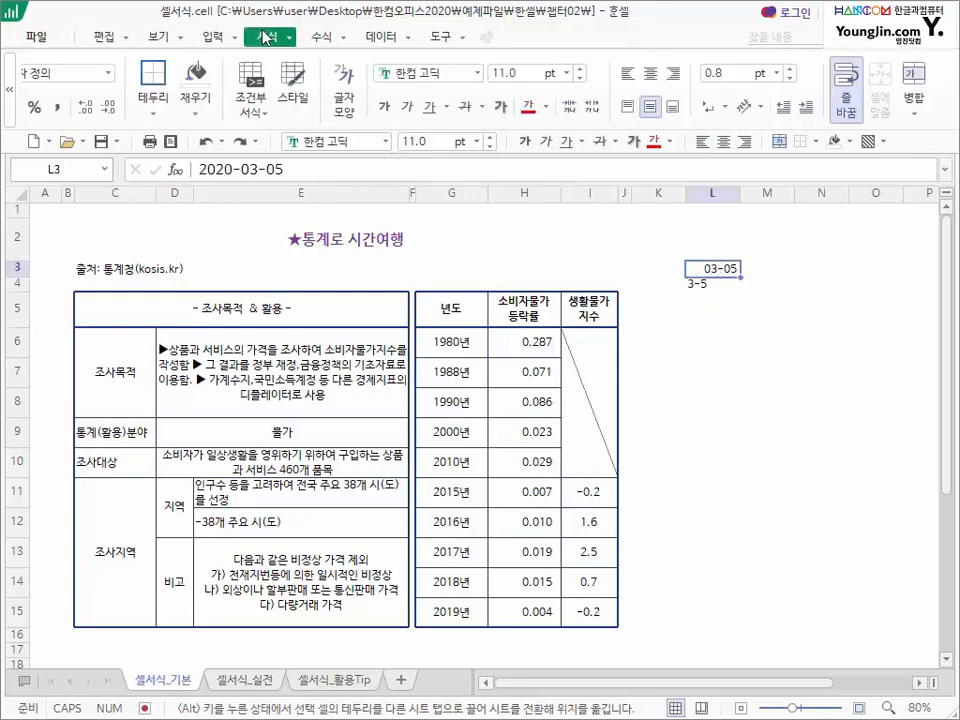
pyautogui.click(9, 87)
pyautogui.click(187, 73)
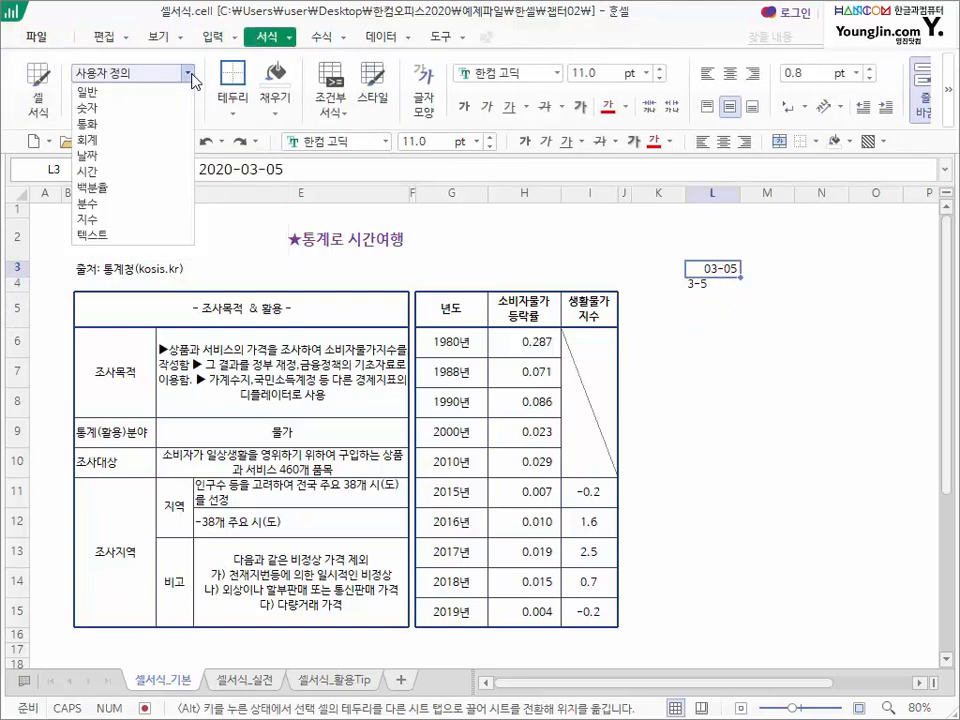
pyautogui.click(102, 157)
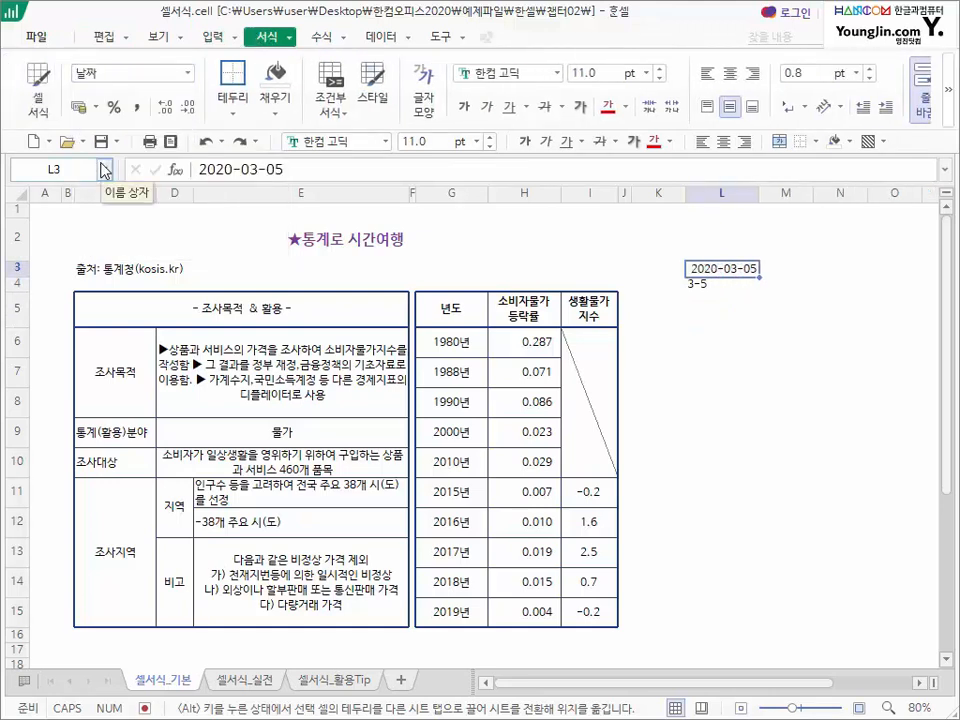
# - Set the display format of L3 to the long date type with weekday, *2004년 10월 9일 토요일
pyautogui.rightClick(734, 268)
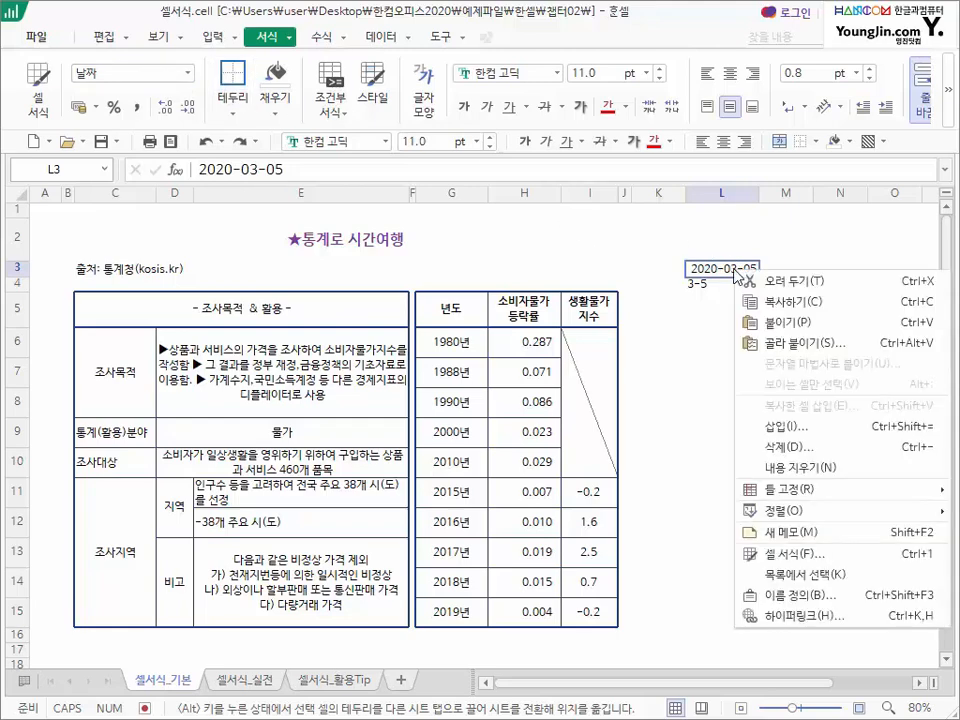
pyautogui.click(783, 562)
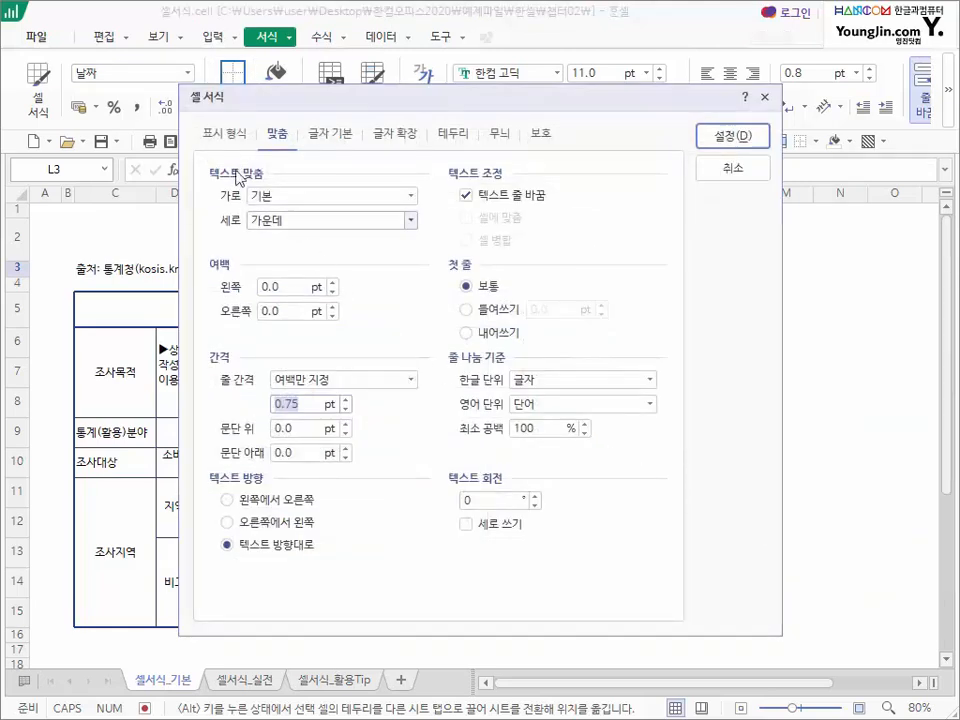
pyautogui.click(222, 133)
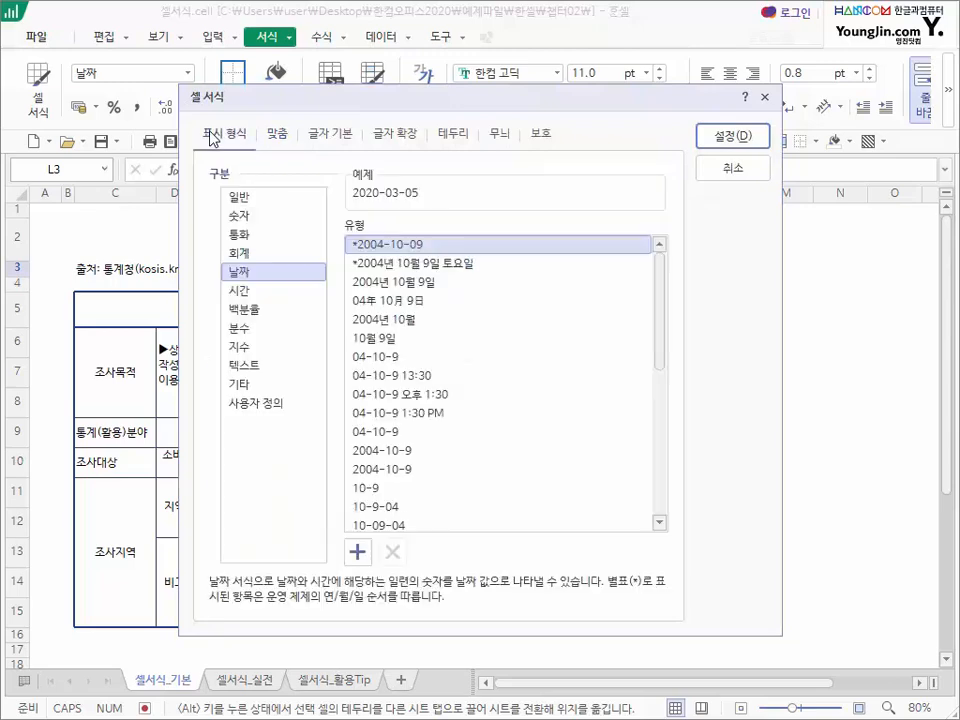
pyautogui.click(400, 264)
pyautogui.click(722, 135)
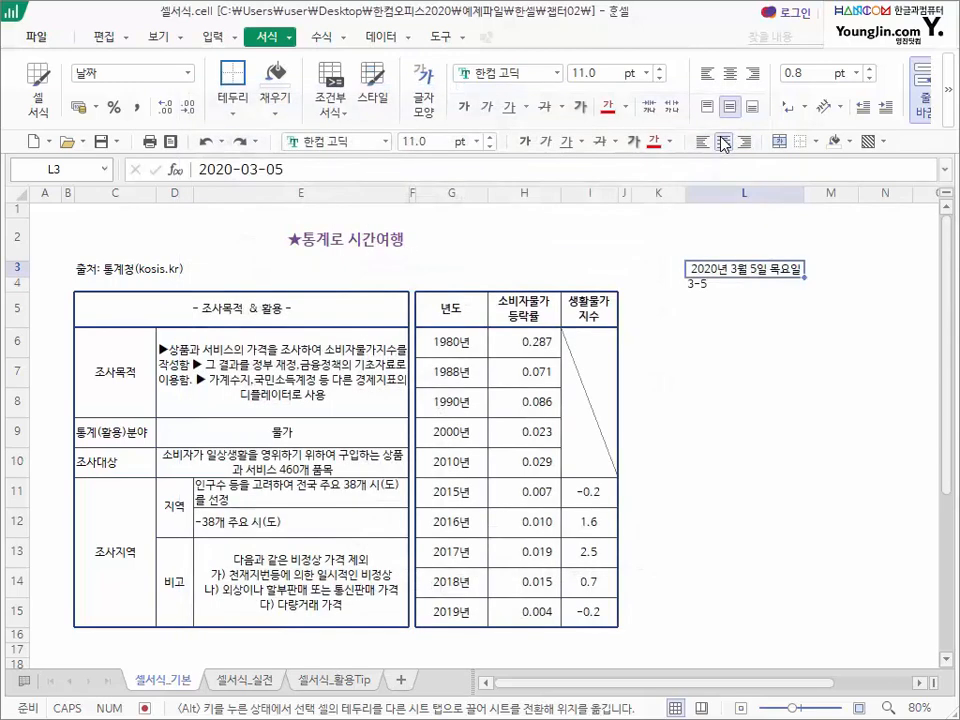
# - Try to apply the date type *2004년 10월 9일 토요일 to the text entry in cell L4
pyautogui.click(708, 284)
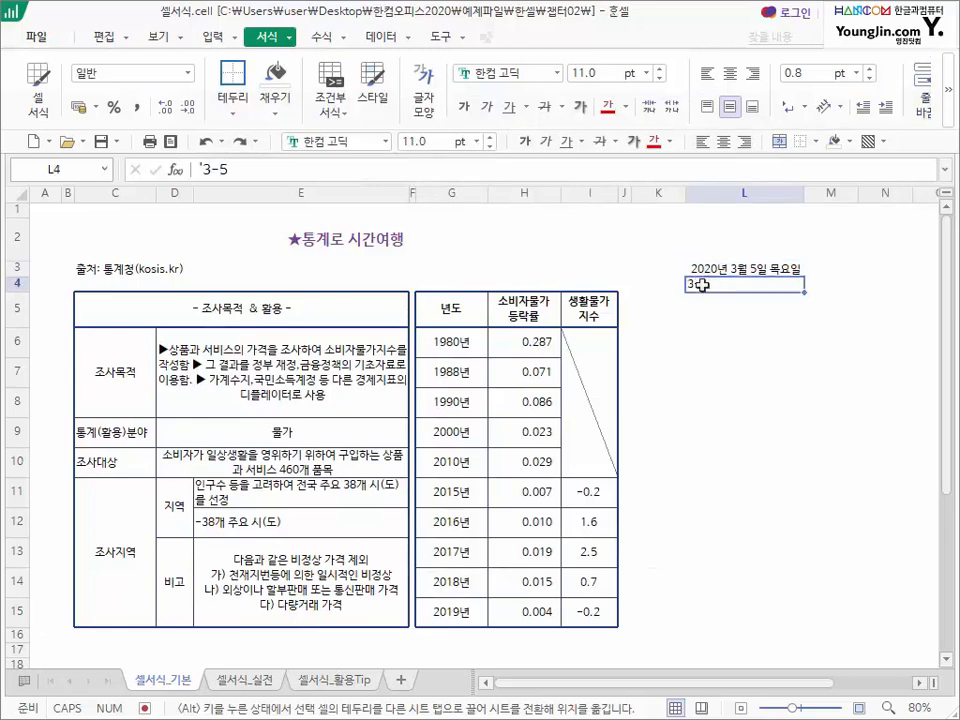
pyautogui.rightClick(703, 285)
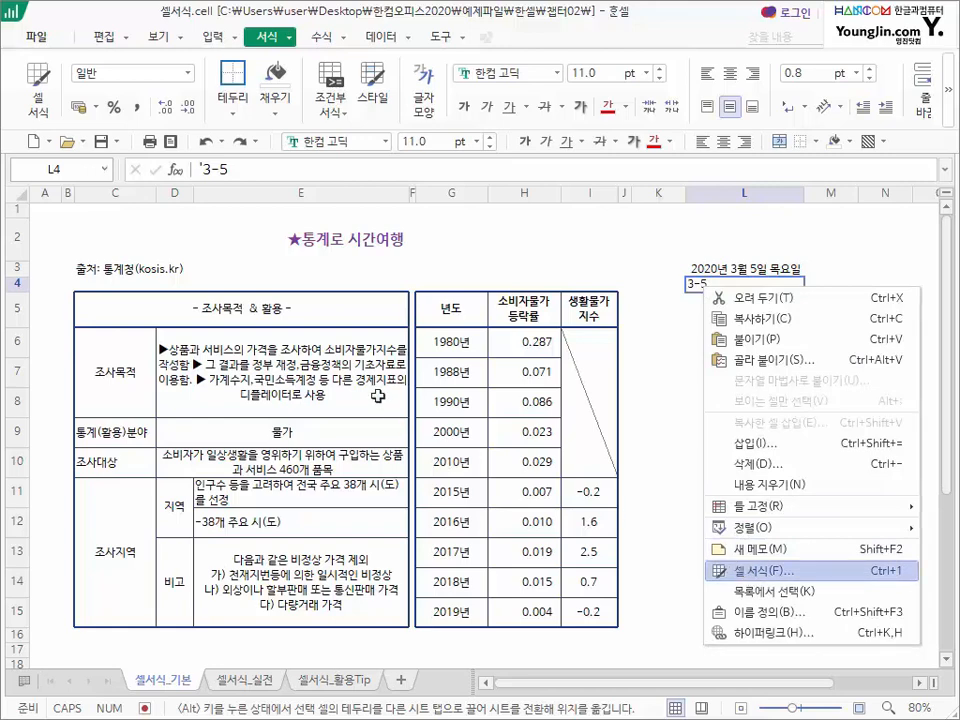
pyautogui.click(748, 571)
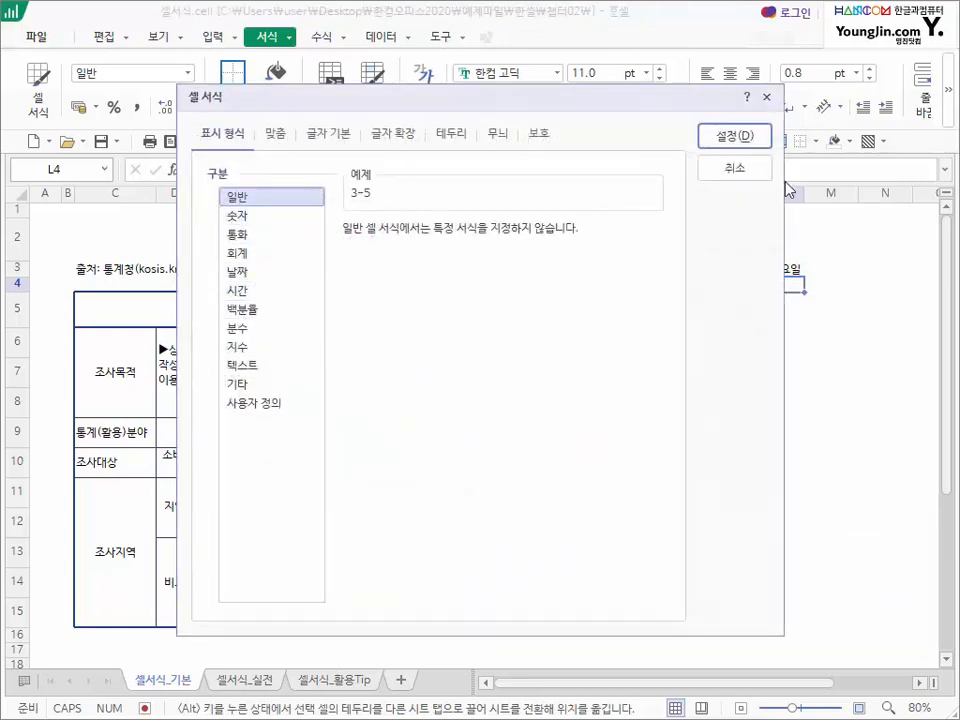
pyautogui.click(236, 273)
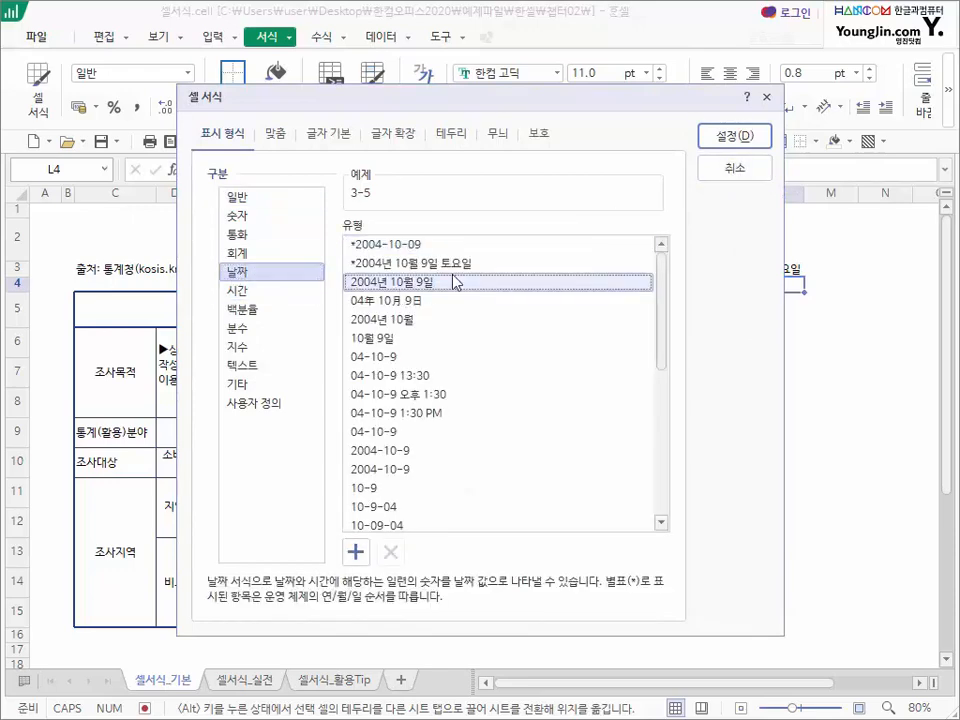
pyautogui.click(452, 265)
pyautogui.click(733, 136)
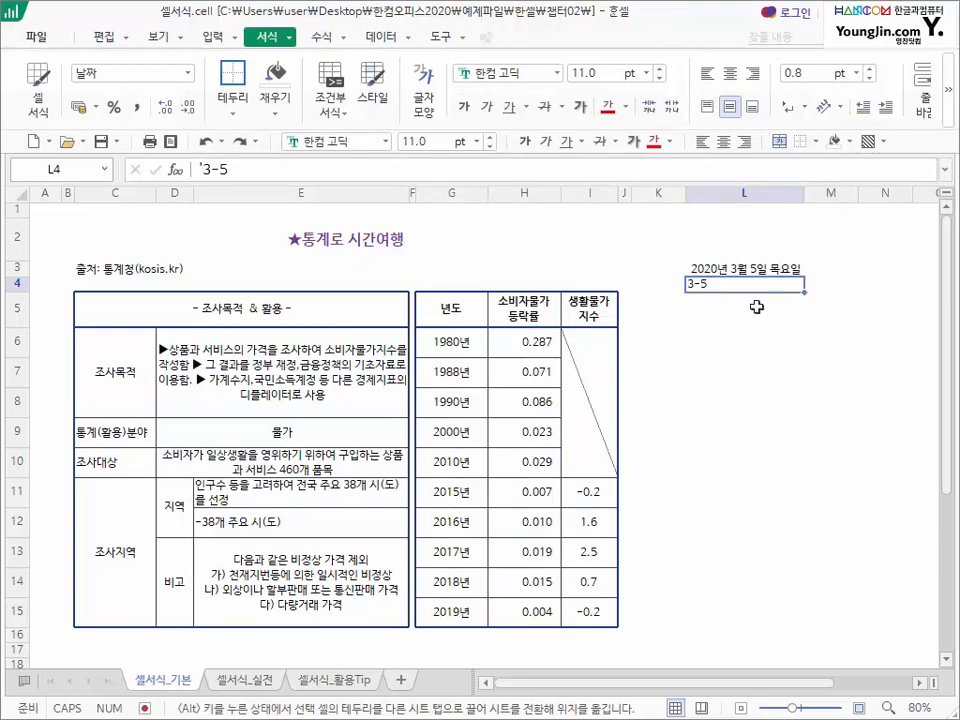
# - Undo the date formats and the 3-5 entries in cells L3 and L4
pyautogui.hotkey('ctrl', 'z')
pyautogui.hotkey('ctrl', 'z')
pyautogui.hotkey('ctrl', 'z')
pyautogui.hotkey('ctrl', 'z')
pyautogui.hotkey('ctrl', 'z')
pyautogui.hotkey('ctrl', 'z')
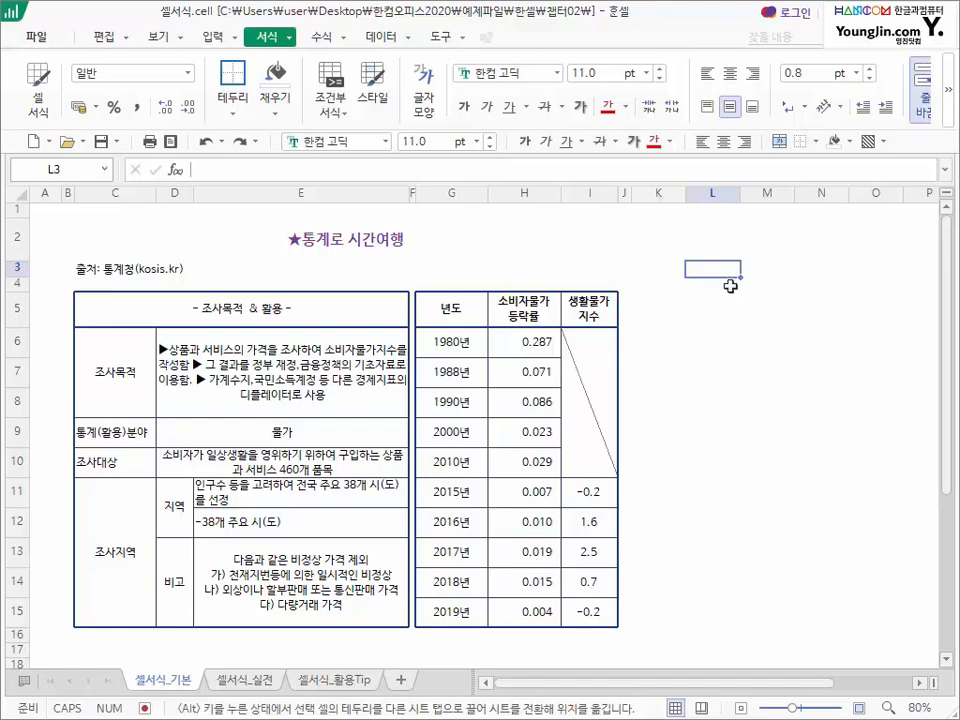
# - Enter 1, 2, 3, 01 and 100 down column L from L3 to L7
pyautogui.write('1')
pyautogui.press('Return')
pyautogui.write('2')
pyautogui.press('Return')
pyautogui.write('3')
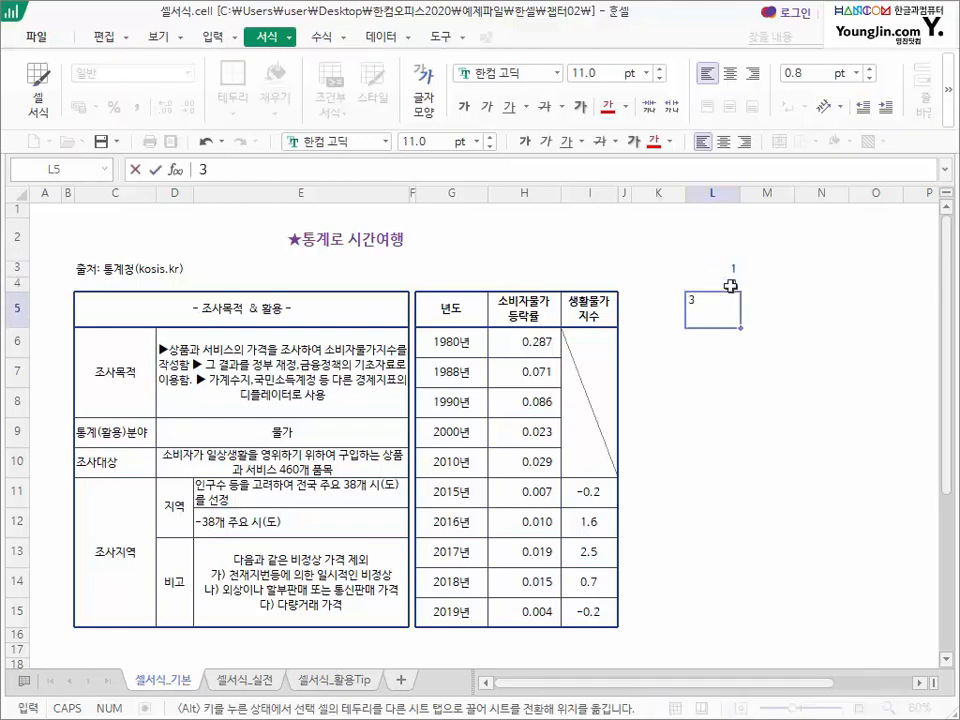
pyautogui.press('Return')
pyautogui.write('01')
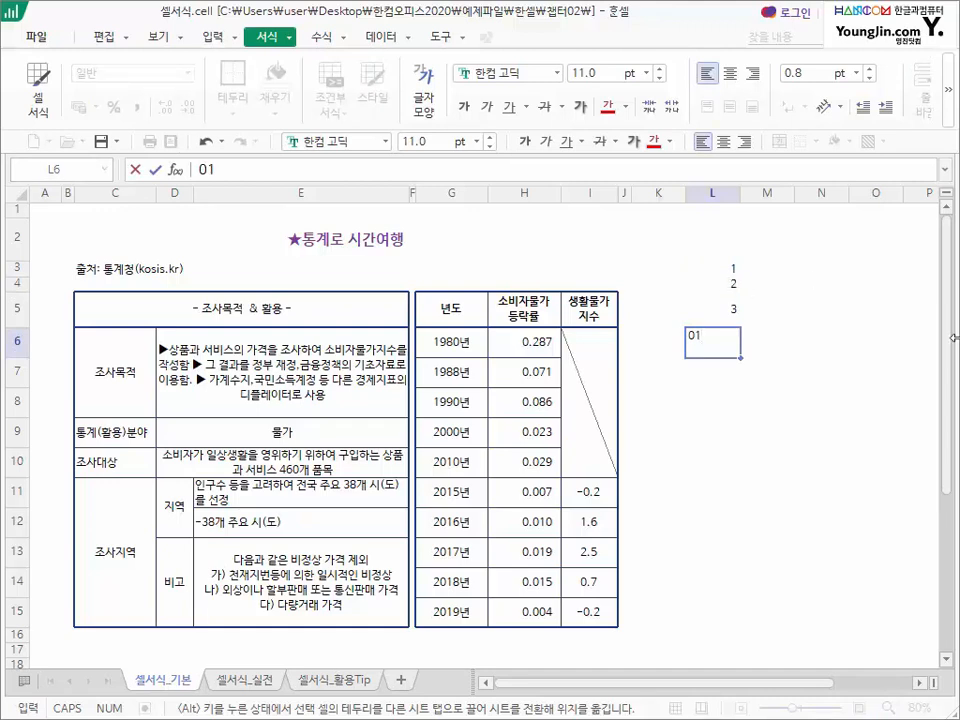
pyautogui.press('Return')
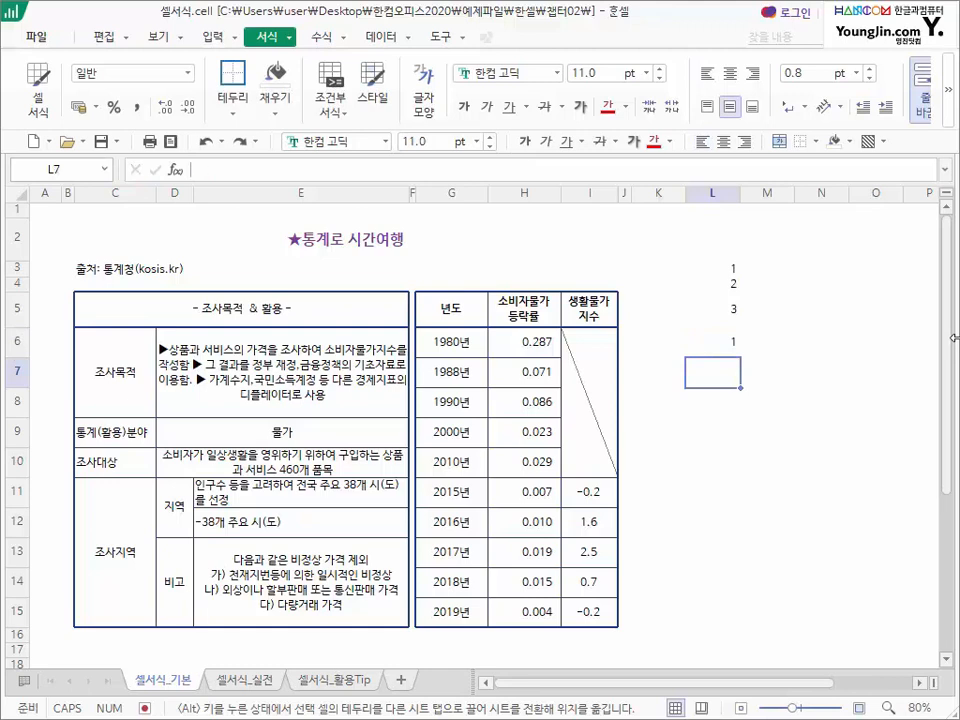
pyautogui.write('100')
pyautogui.press('Return')
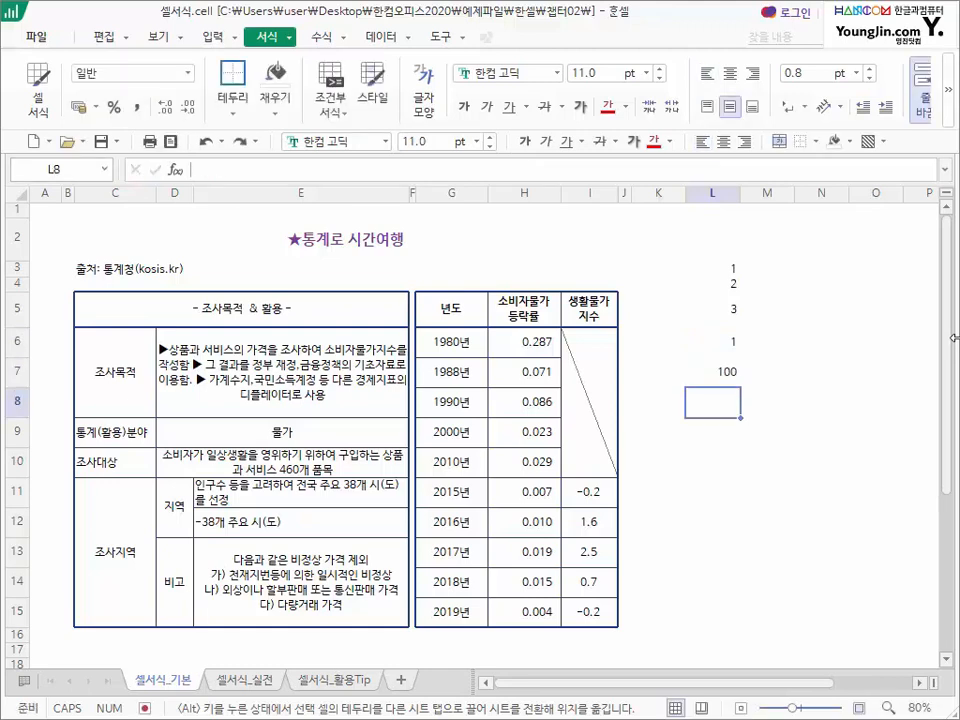
# - Enter '01 as text in cell L8 and reselect that cell
pyautogui.write("'")
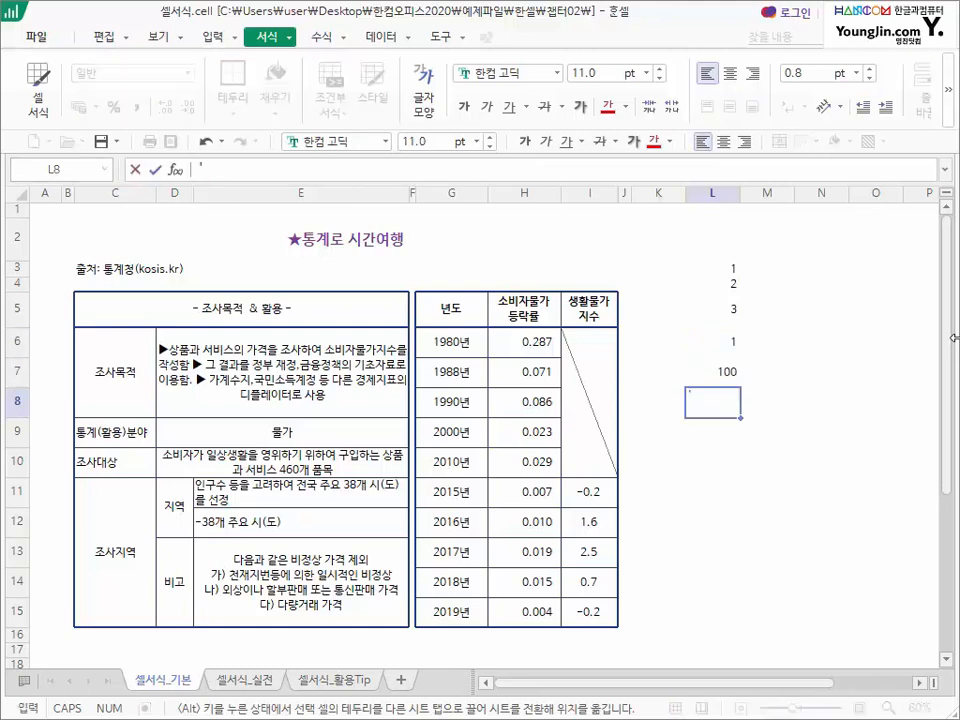
pyautogui.write('01')
pyautogui.press('Return')
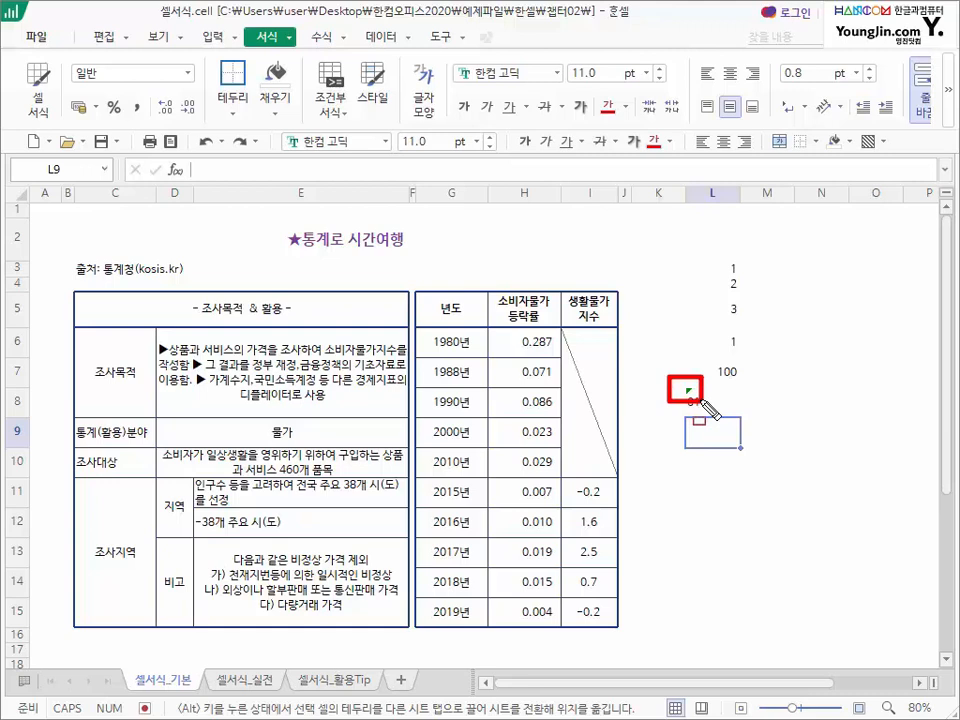
pyautogui.press('Escape')
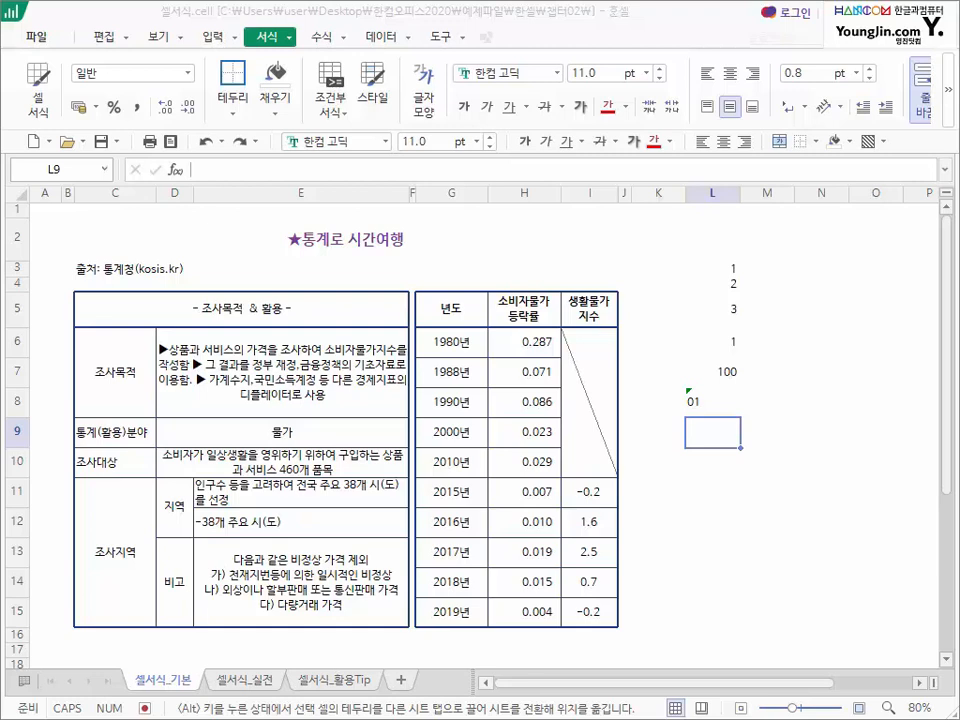
pyautogui.press('Up')
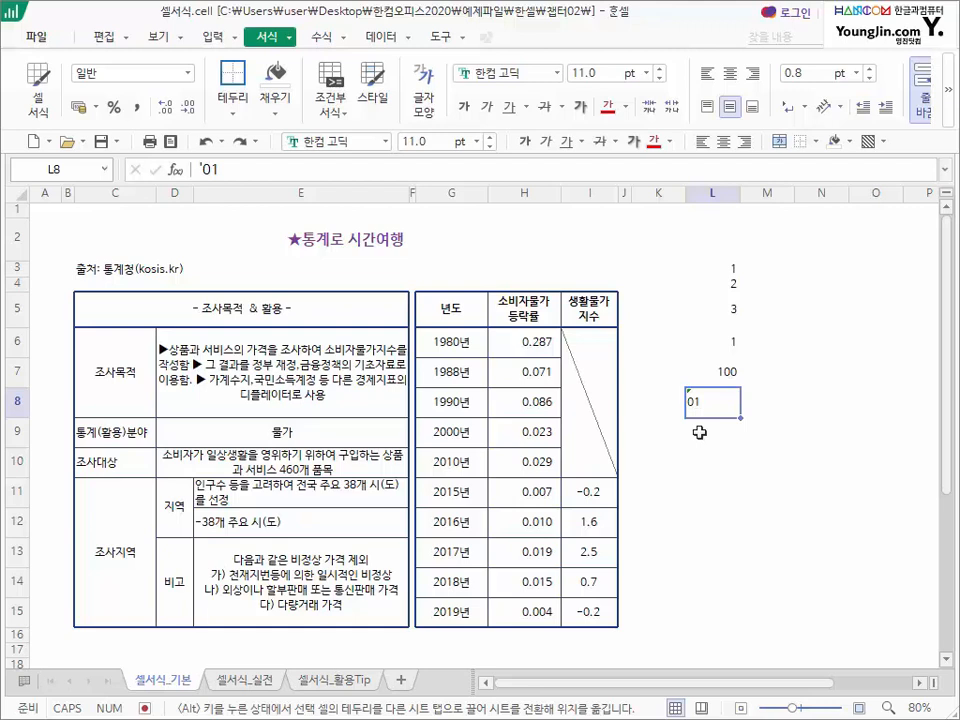
# - Undo all the practice entries in cells L3 to L8
pyautogui.hotkey('ctrl', 'z')
pyautogui.hotkey('ctrl', 'z')
pyautogui.hotkey('ctrl', 'z')
pyautogui.hotkey('ctrl', 'z')
pyautogui.hotkey('ctrl', 'z')
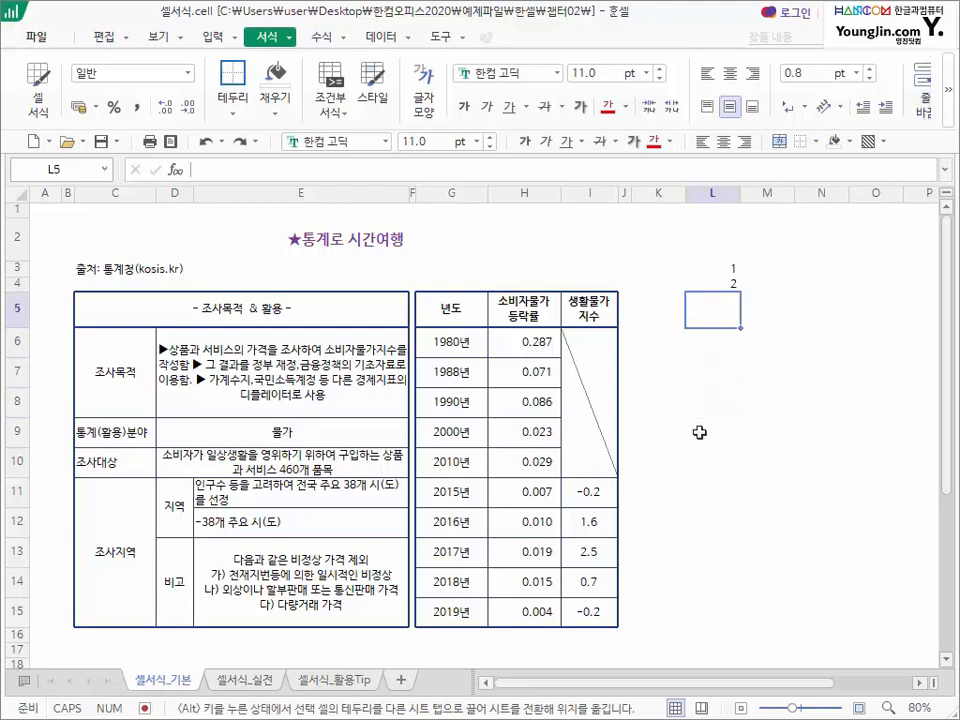
pyautogui.hotkey('ctrl', 'z')
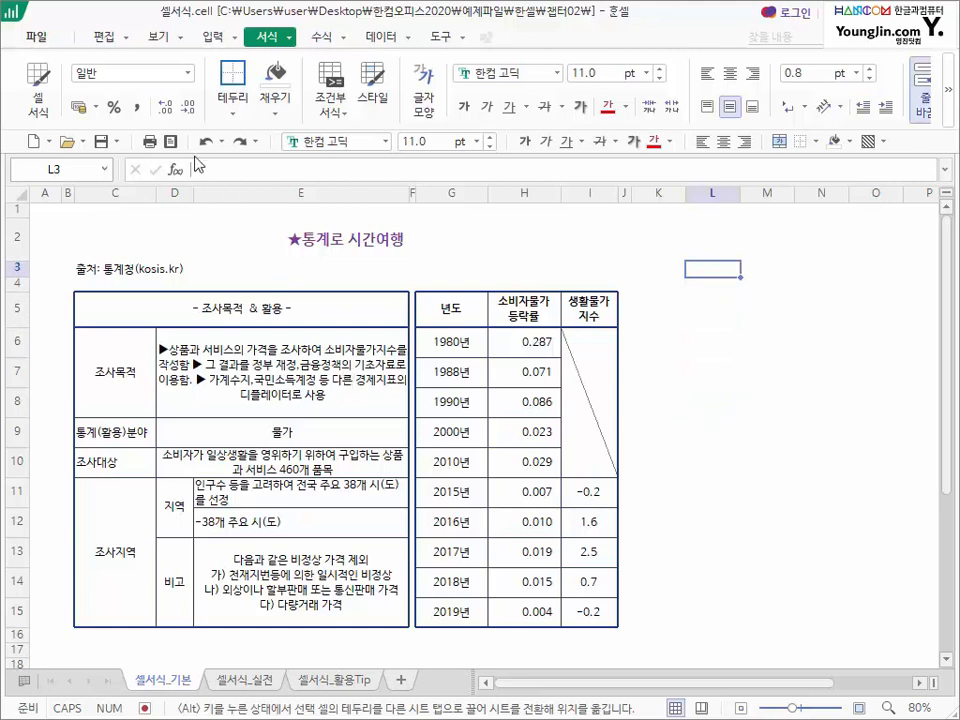
pyautogui.moveTo(187, 131); pyautogui.dragTo(222, 166)
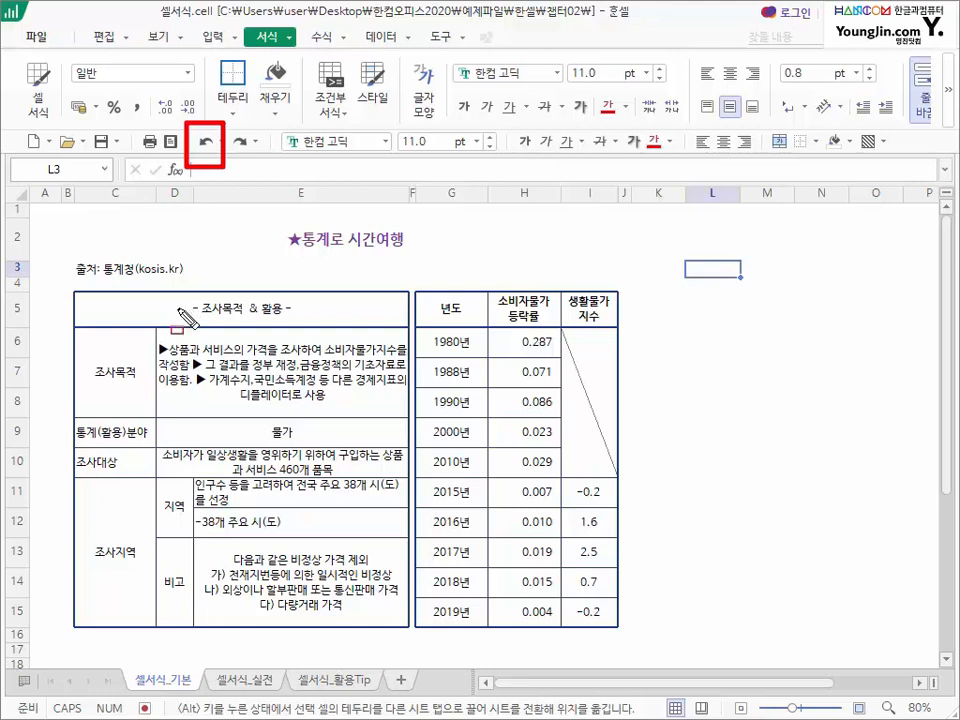
# - Try left, right and centre alignment on the 조사목적 description in D6, finishing with left alignment
pyautogui.click(131, 386)
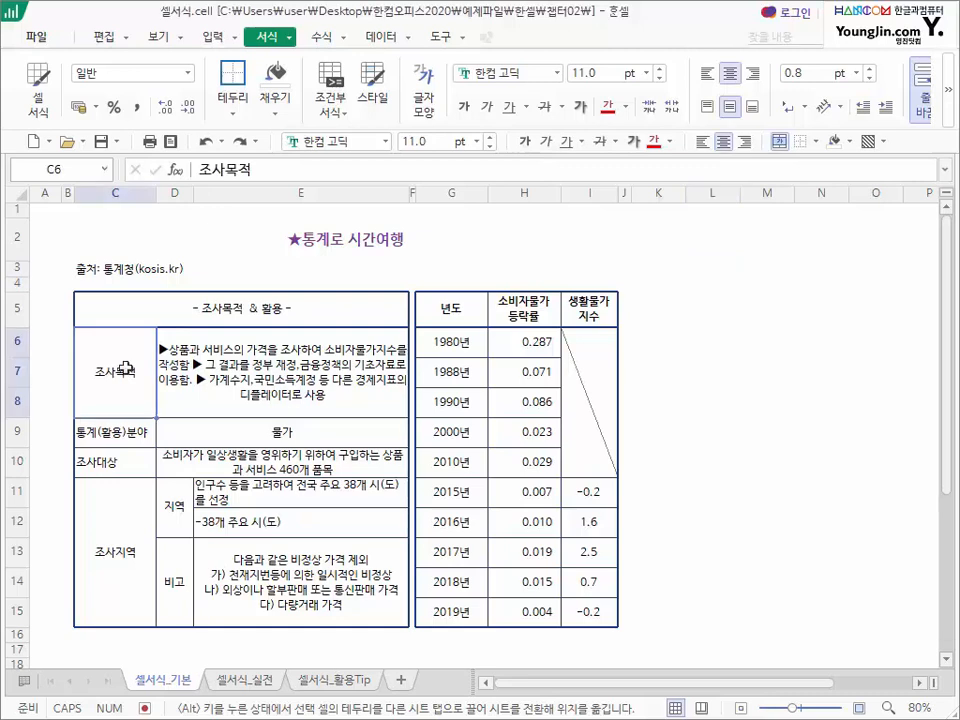
pyautogui.click(229, 366)
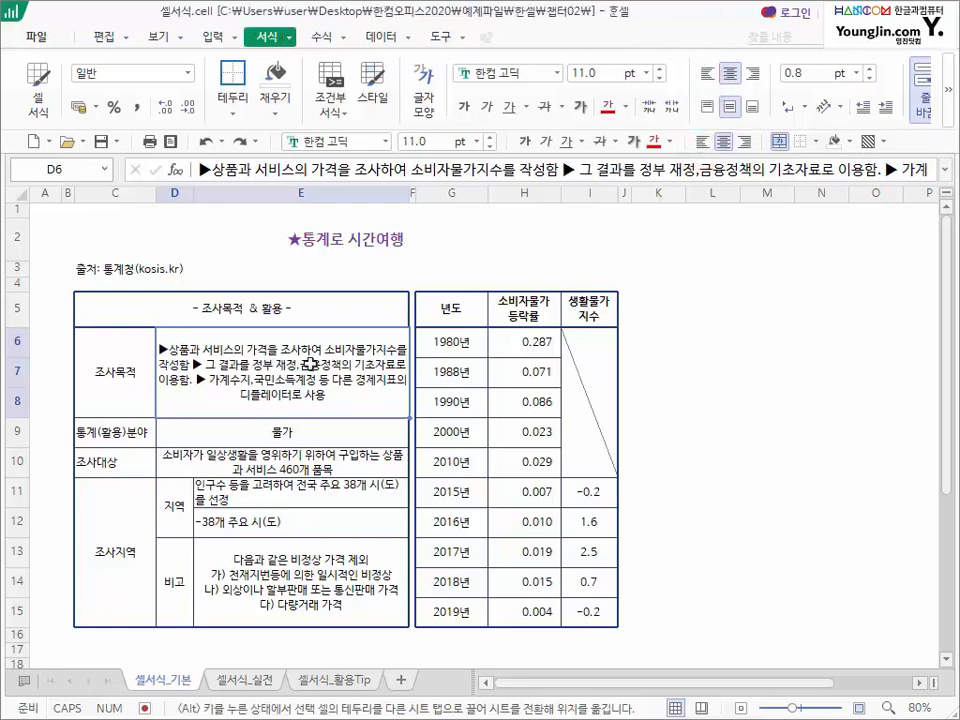
pyautogui.hotkey('ctrl', 'shift', 'l')
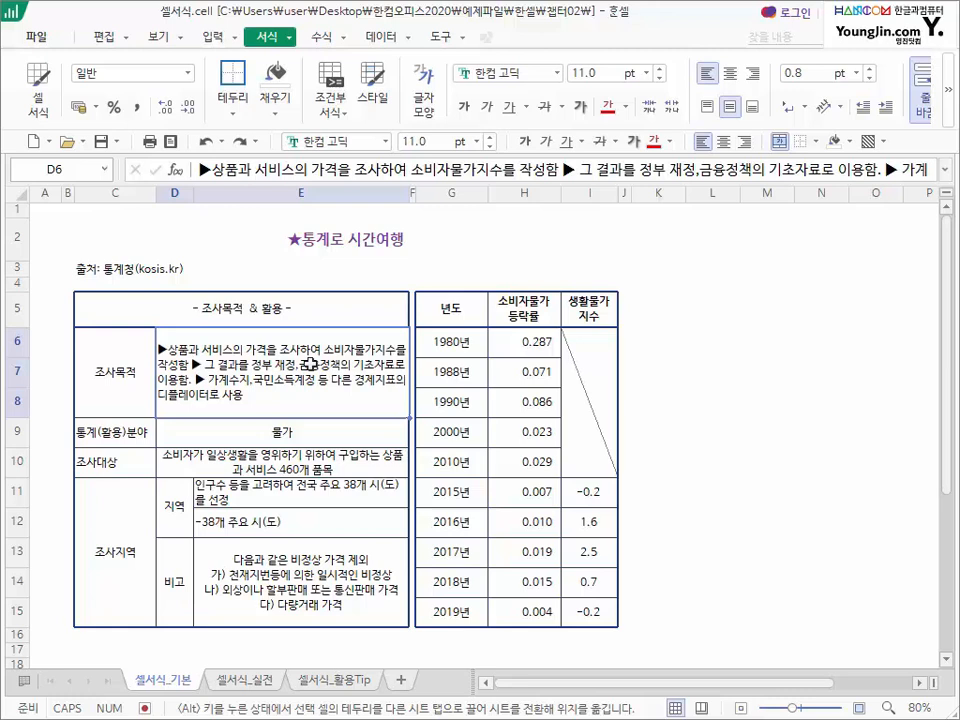
pyautogui.hotkey('ctrl', 'shift', 'r')
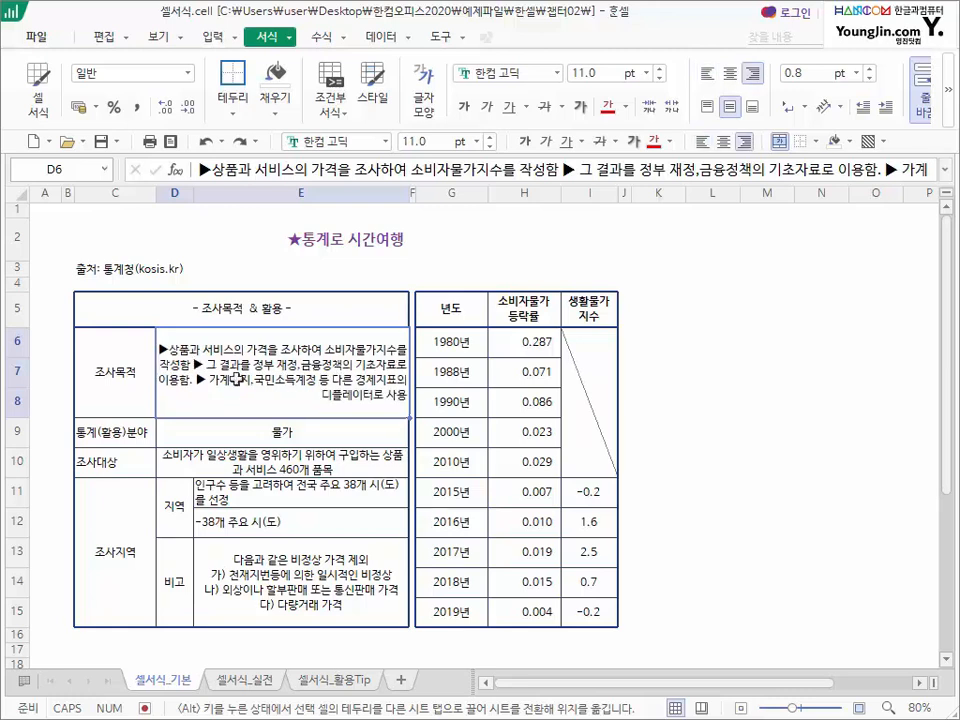
pyautogui.hotkey('ctrl', 'shift', 'c')
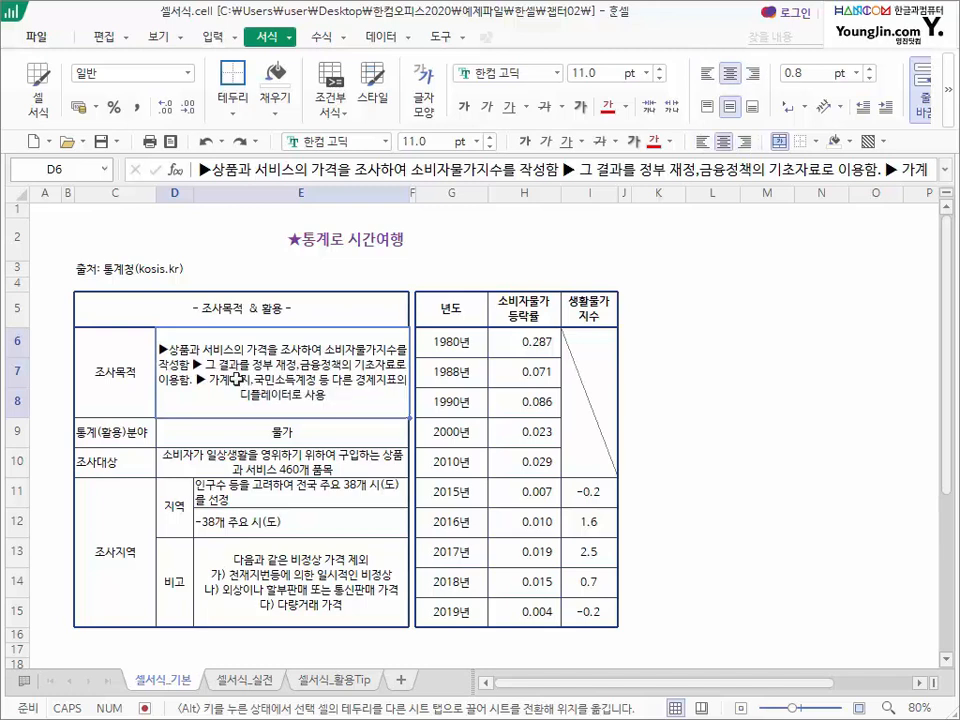
pyautogui.hotkey('ctrl', 'shift', 'l')
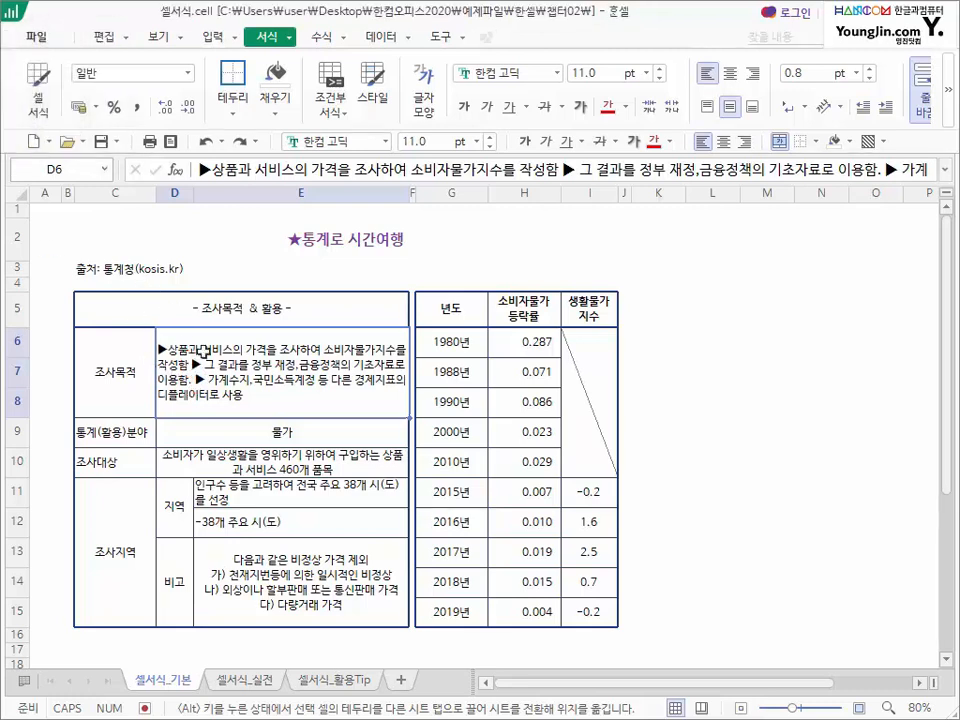
# - Insert line breaks in the 조사목적 description in D6 so the second and third ▶ items each start on a new line
pyautogui.doubleClick(198, 356)
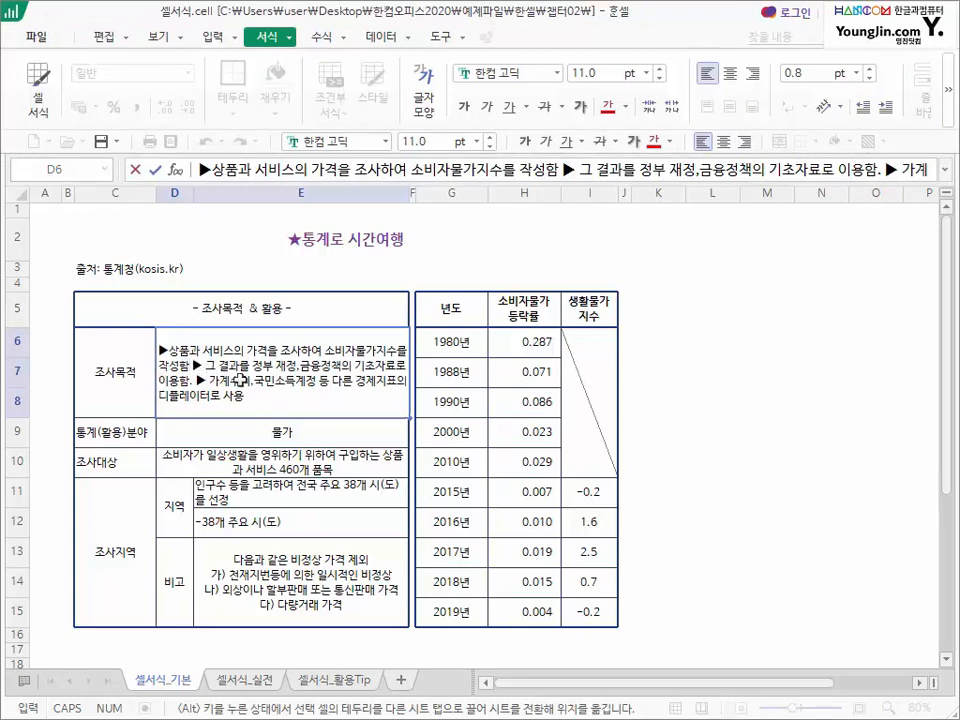
pyautogui.hotkey('alt', 'Return')
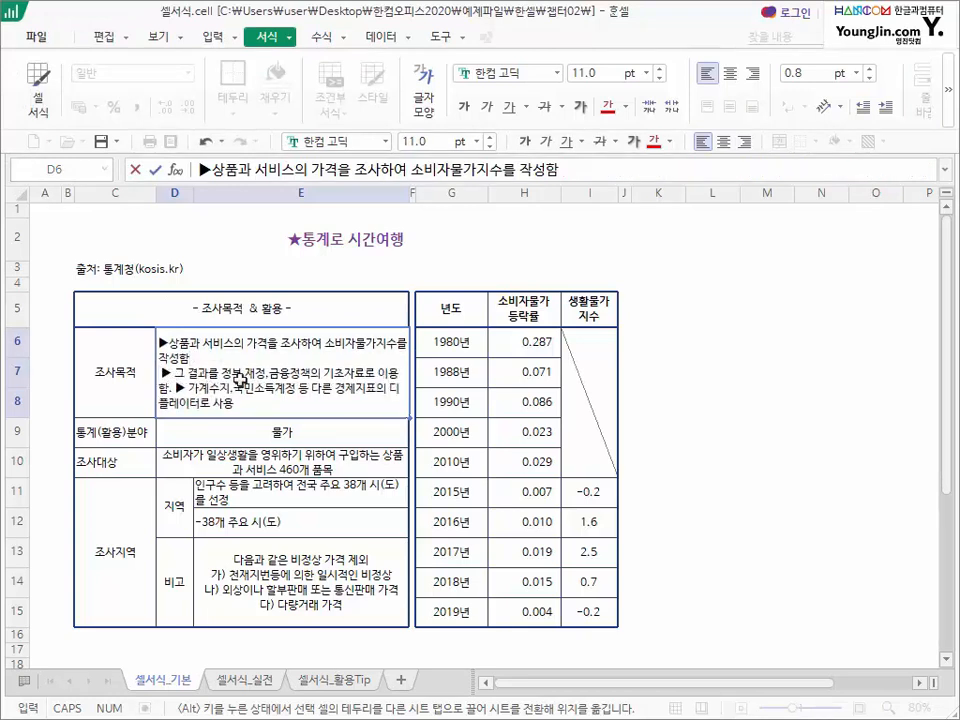
pyautogui.press('Down')
pyautogui.press('Right')
pyautogui.press('Right')
pyautogui.press('Right')
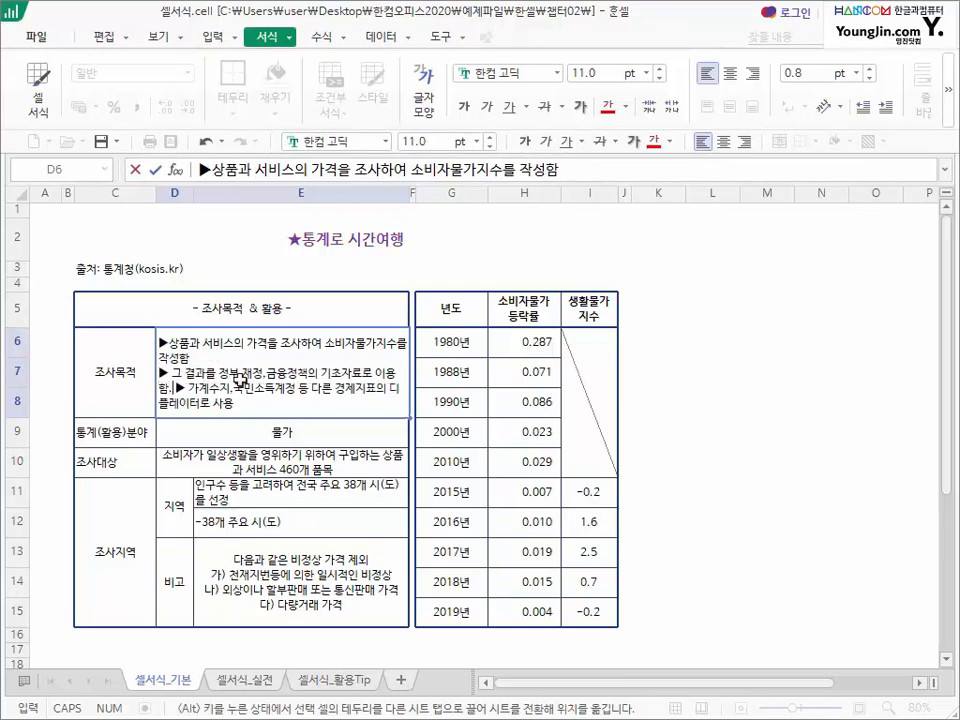
pyautogui.hotkey('alt', 'Return')
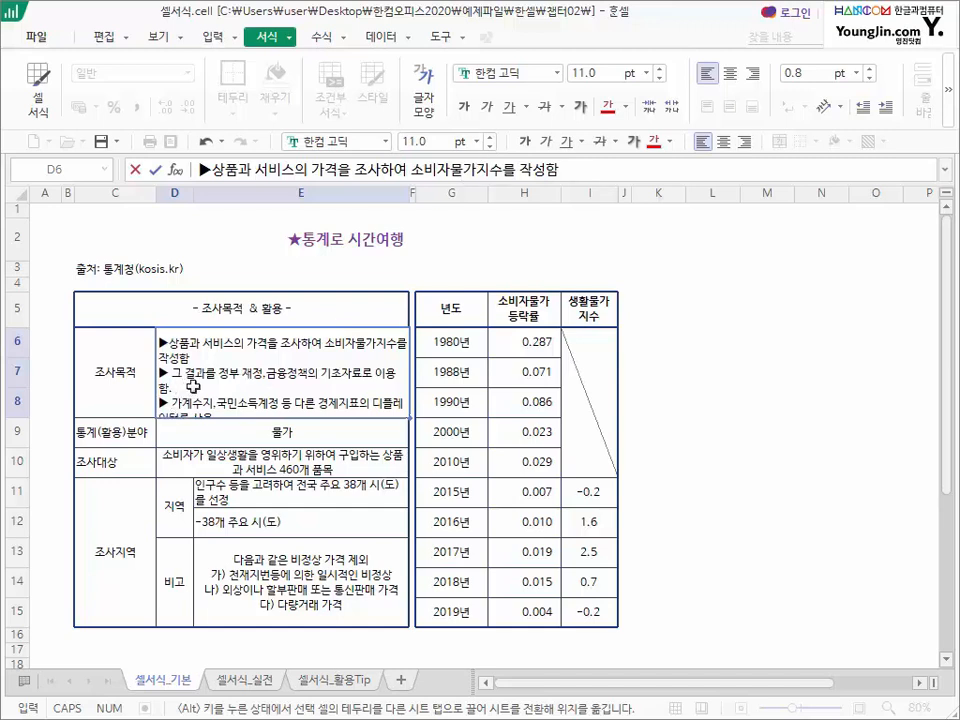
# - Remove the line breaks in D6, reinsert them before the second and third ▶ items, and commit the cell
pyautogui.press('Delete')
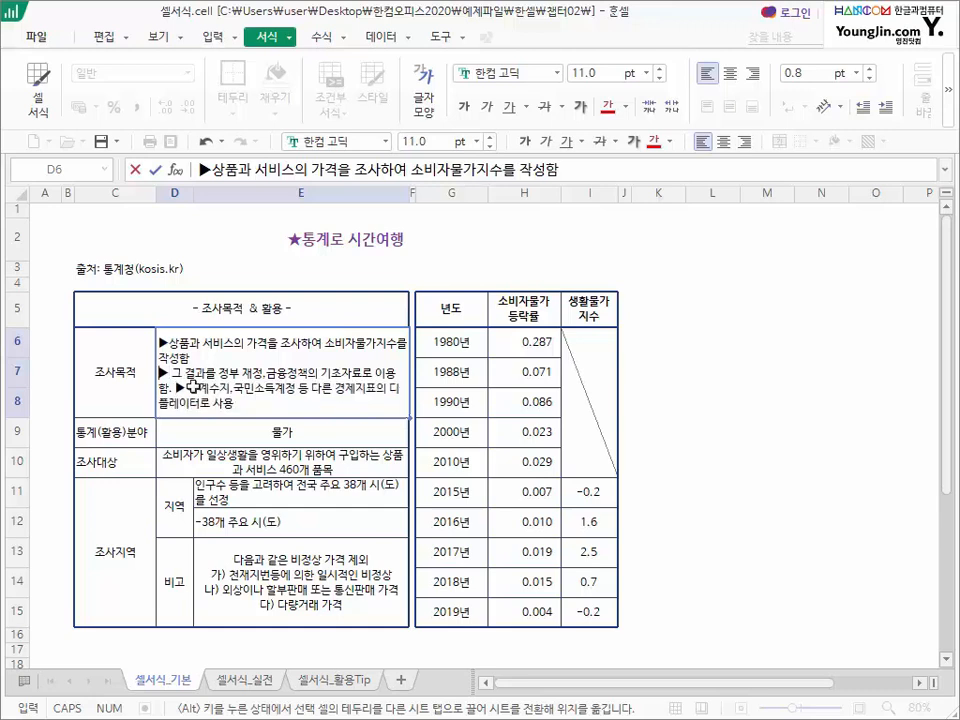
pyautogui.press('BackSpace')
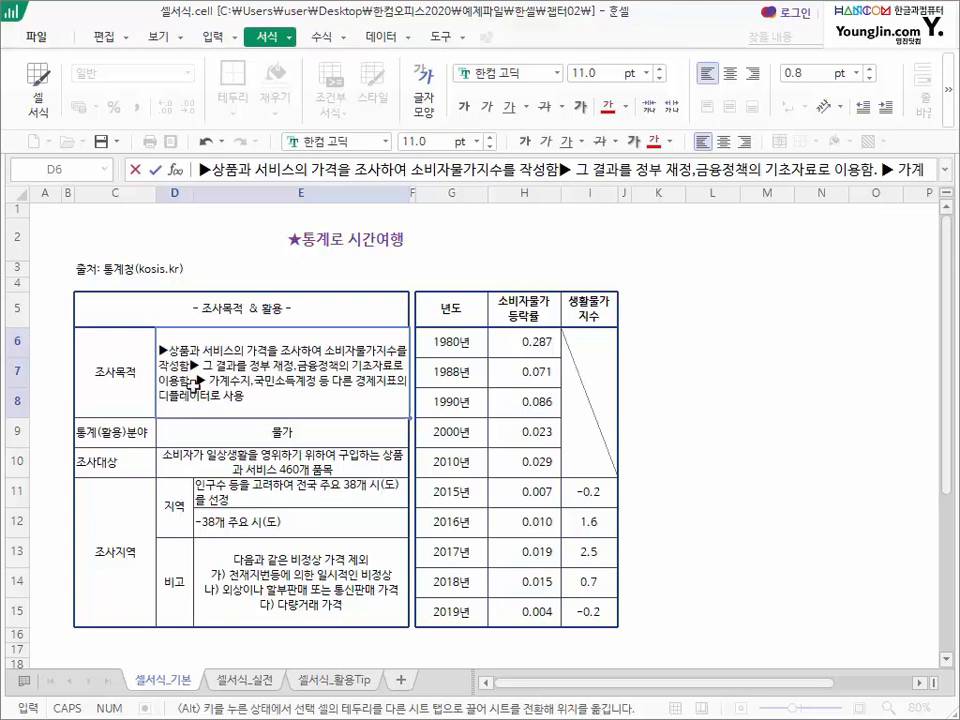
pyautogui.hotkey('alt', 'Return')
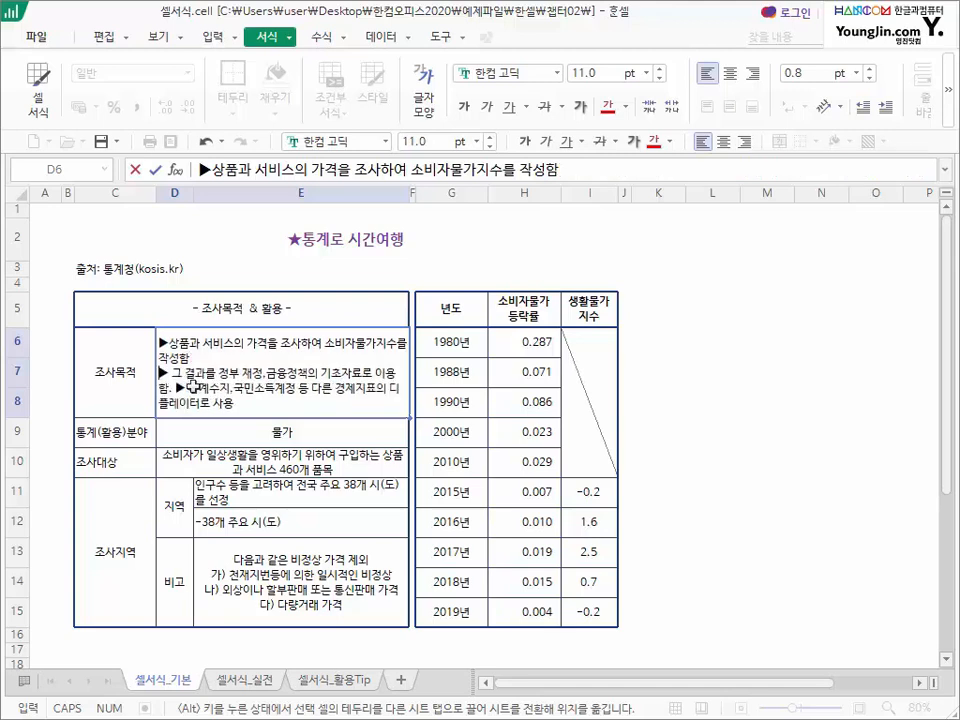
pyautogui.hotkey('alt', 'Return')
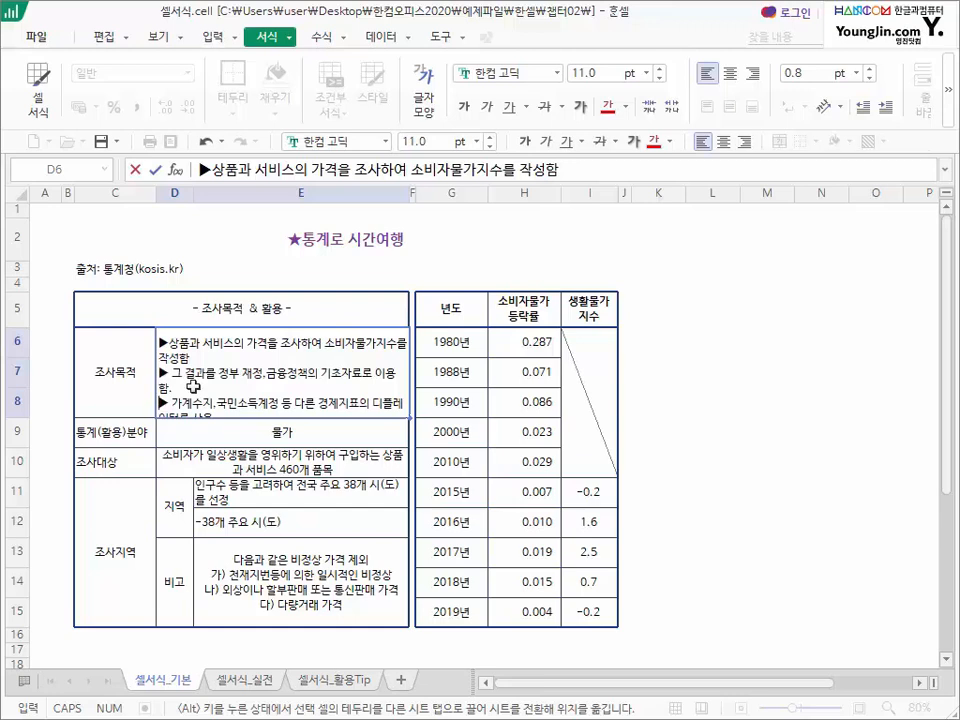
pyautogui.hotkey('ctrl', '1')
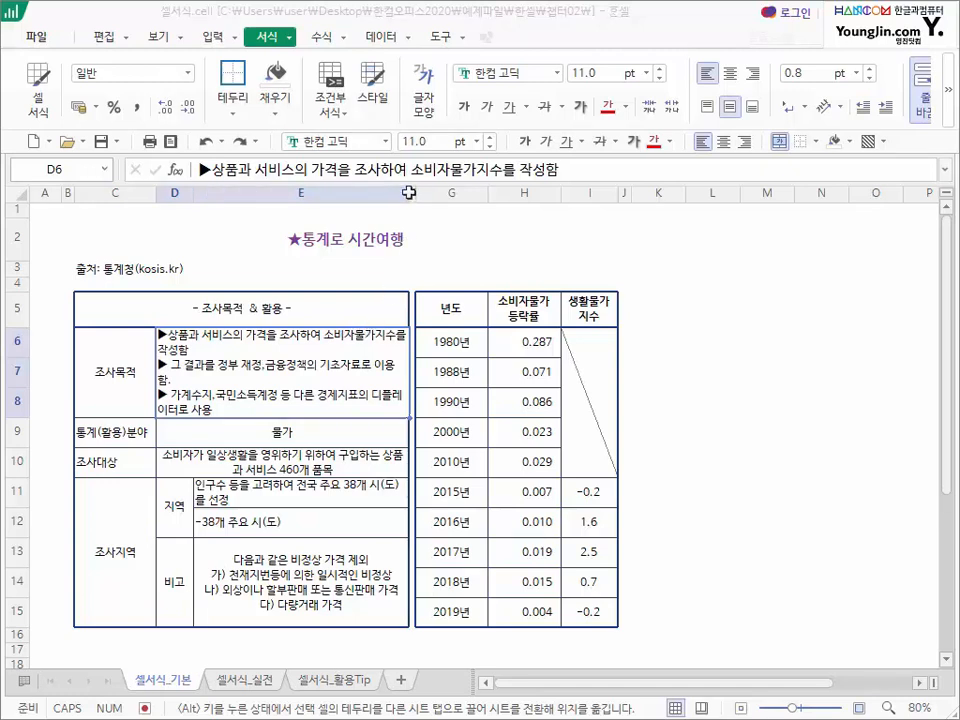
# - Try to tidy the wrapped lines in D6 by widening column E and by adding spaces before 작성함
pyautogui.moveTo(409, 192); pyautogui.dragTo(510, 192)
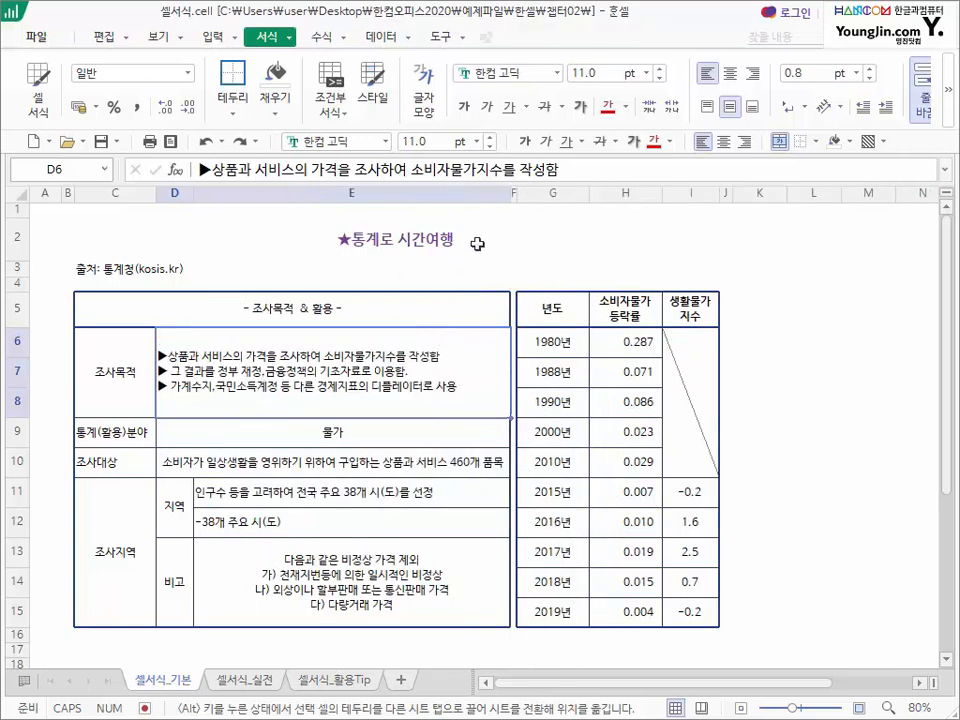
pyautogui.hotkey('ctrl', 'z')
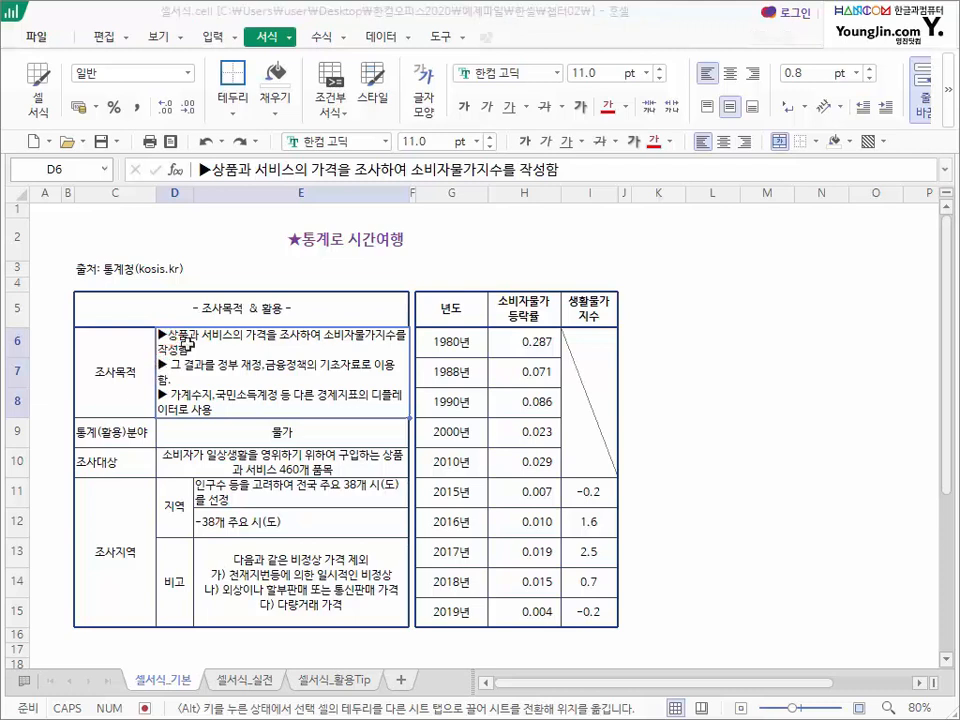
pyautogui.doubleClick(160, 340)
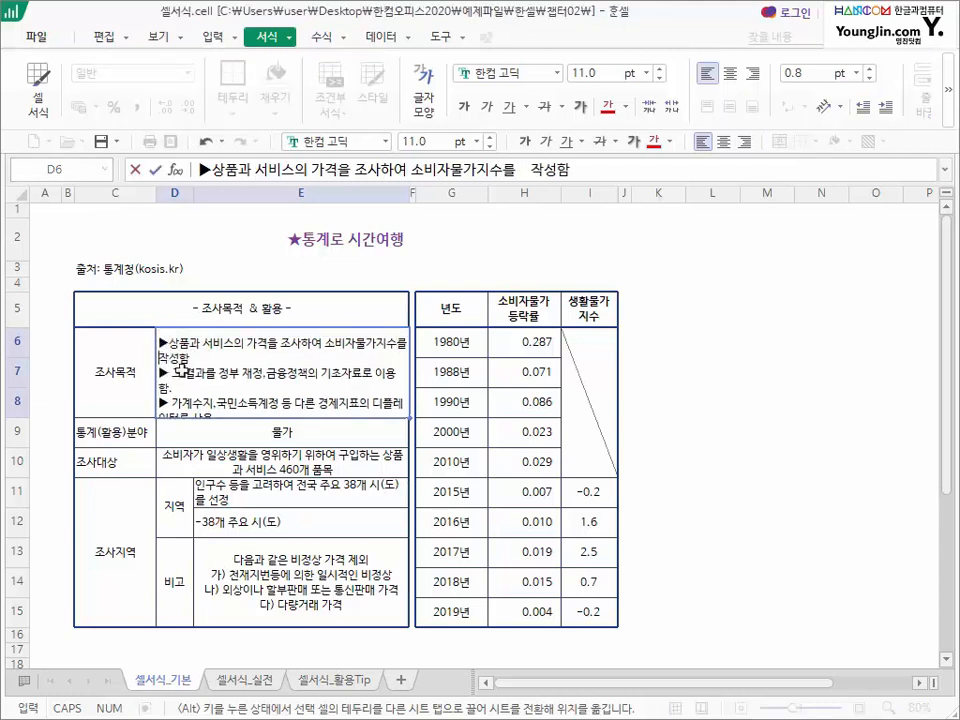
pyautogui.press('Return')
pyautogui.click(185, 381)
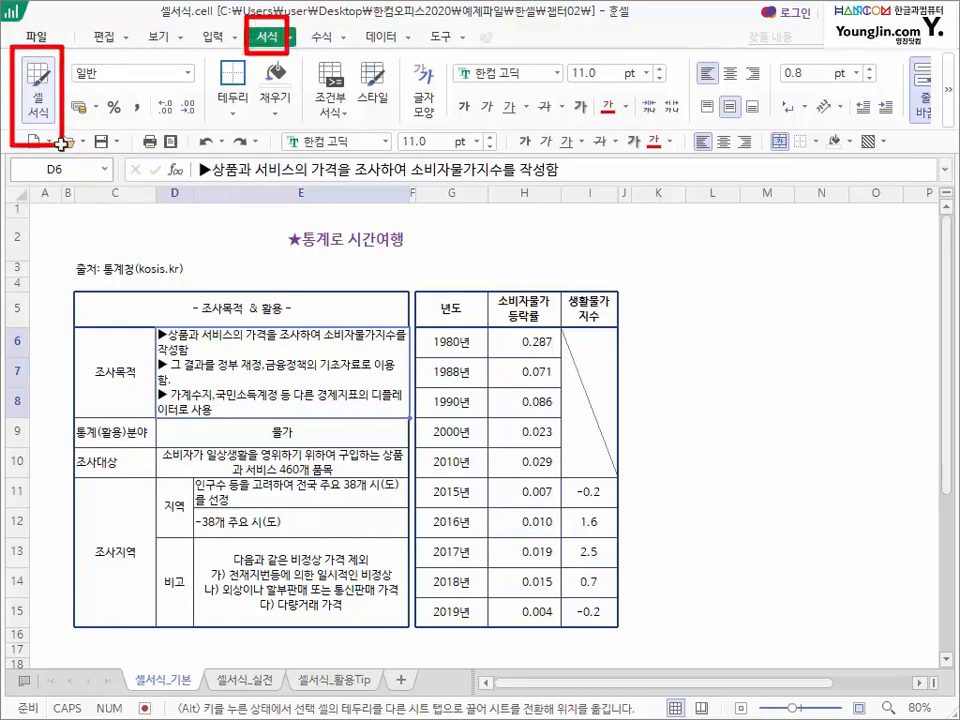
# - Open the 셀 서식 settings for D6 and examine the 맞춤, 글자 기본 and 글자 확장 options
pyautogui.rightClick(219, 345)
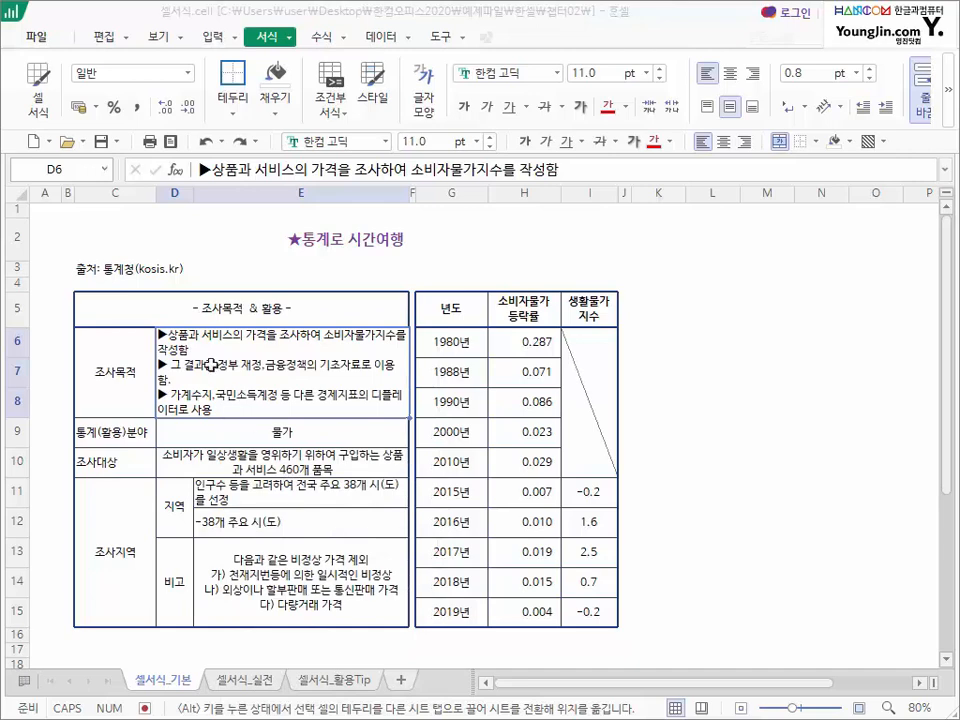
pyautogui.rightClick(211, 366)
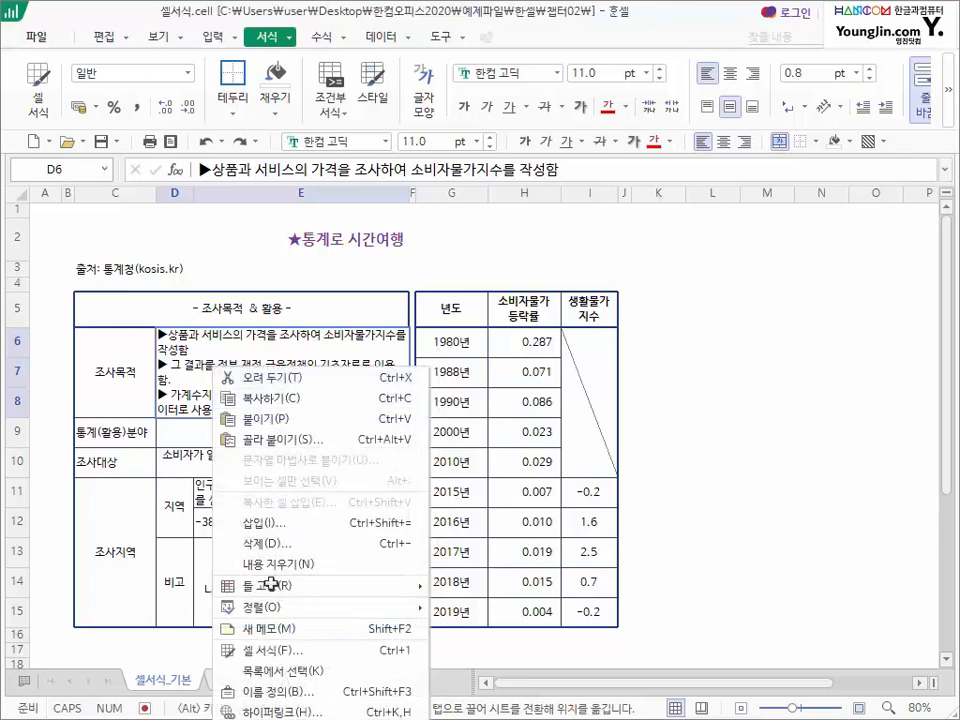
pyautogui.click(288, 652)
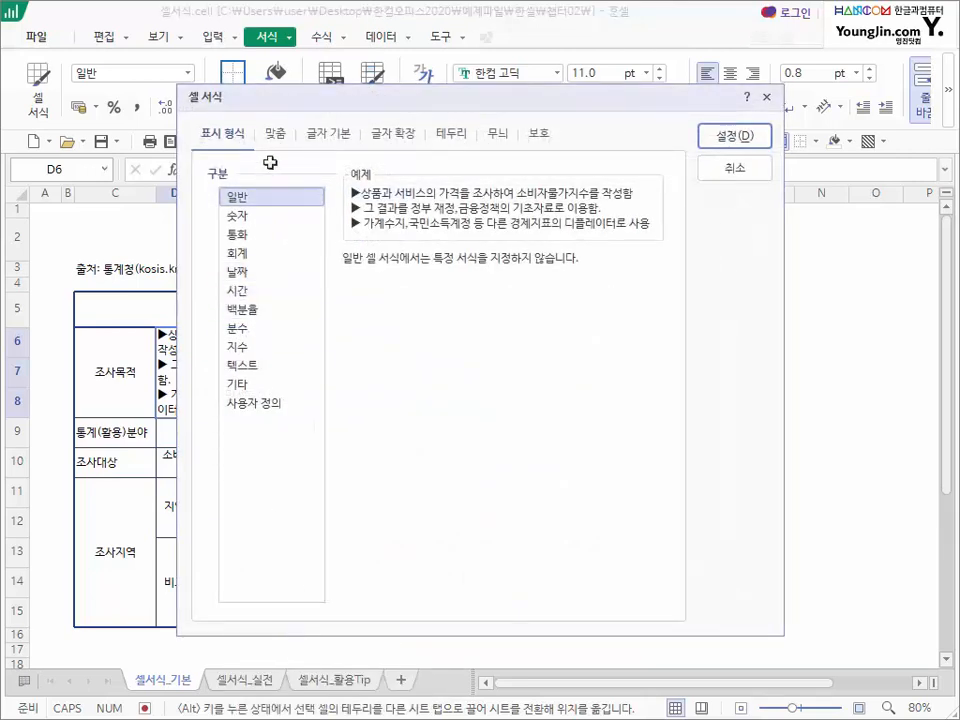
pyautogui.click(275, 133)
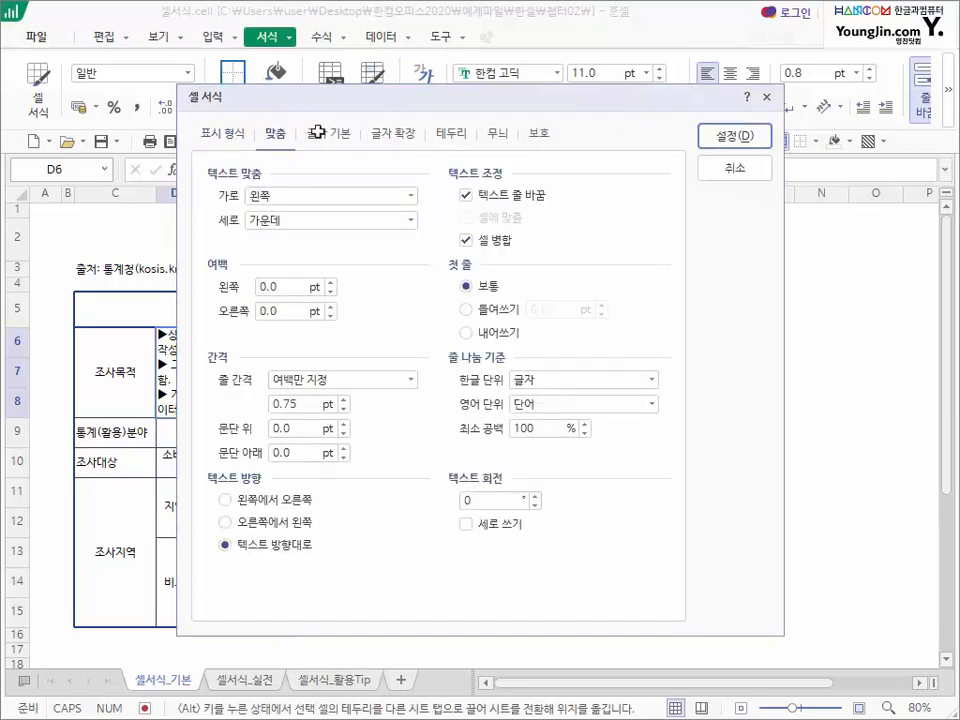
pyautogui.click(335, 133)
pyautogui.click(405, 132)
pyautogui.click(275, 134)
pyautogui.click(329, 133)
pyautogui.click(397, 136)
pyautogui.click(336, 133)
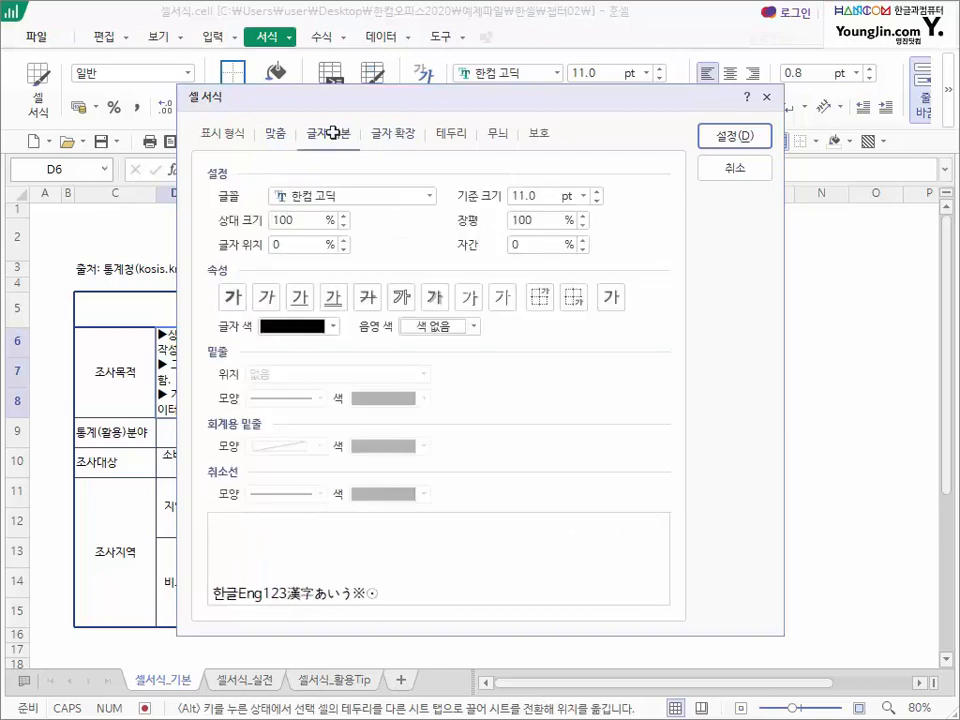
# - Apply a 10.0 pt hanging indent (내어쓰기) to the first line of the text in D6
pyautogui.click(277, 135)
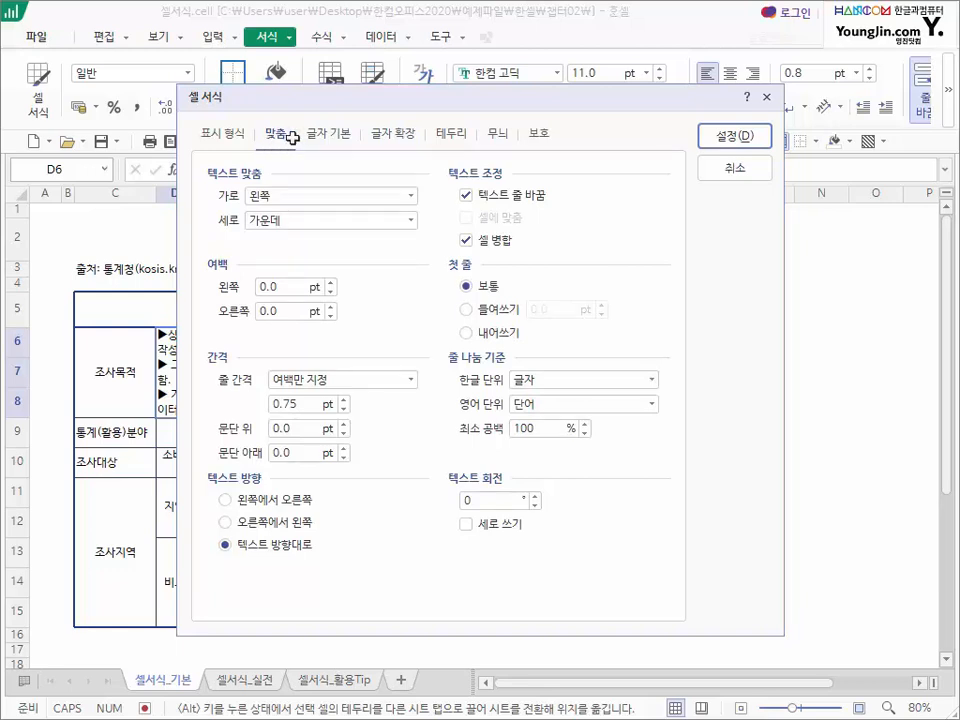
pyautogui.click(489, 333)
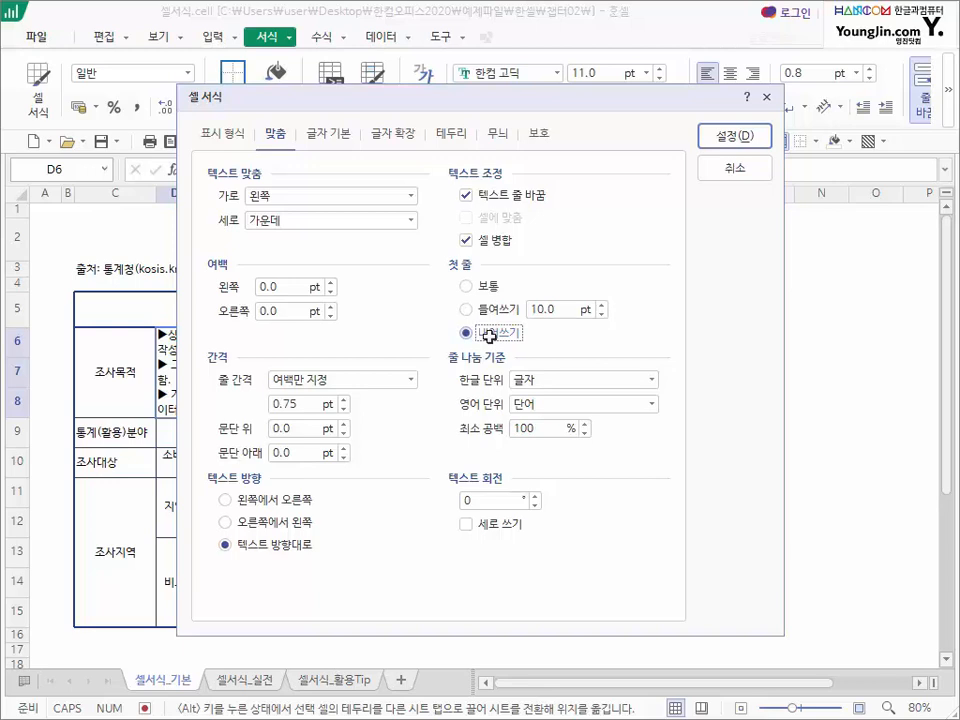
pyautogui.doubleClick(560, 309)
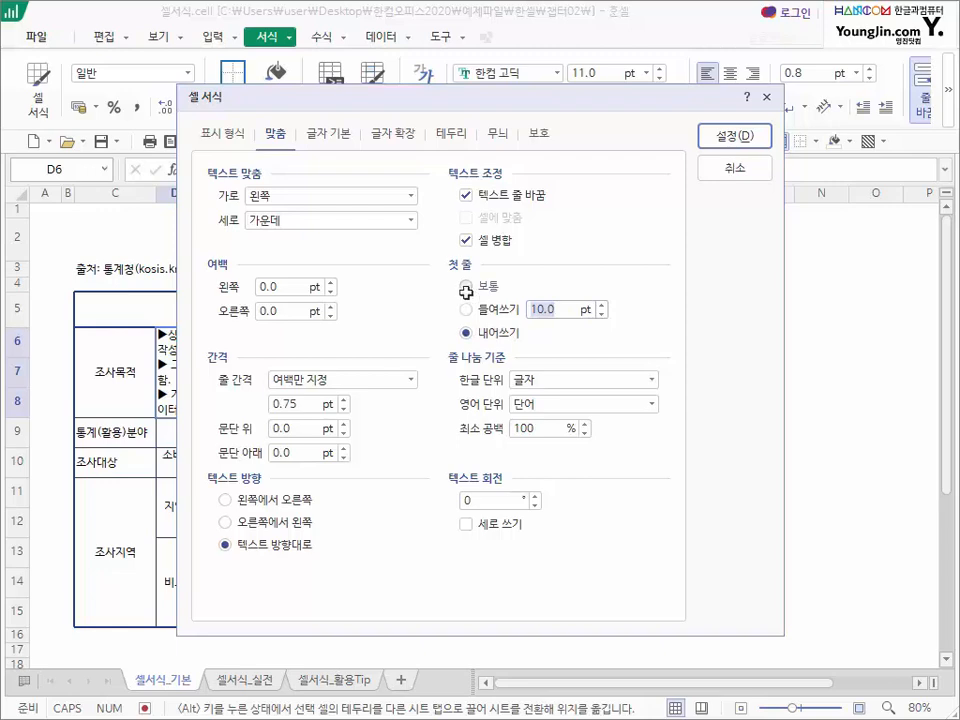
pyautogui.write('5.0')
pyautogui.press('Return')
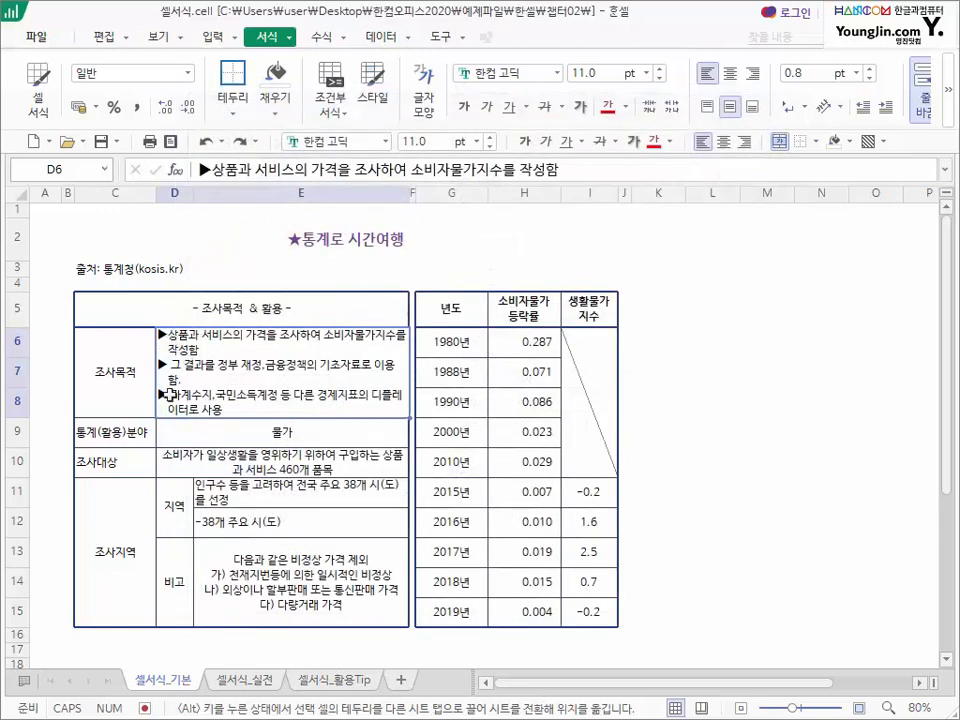
# - Widen the letter spacing of the text in D6 step by step until it is back to normal
pyautogui.scroll(3, 166, 393)
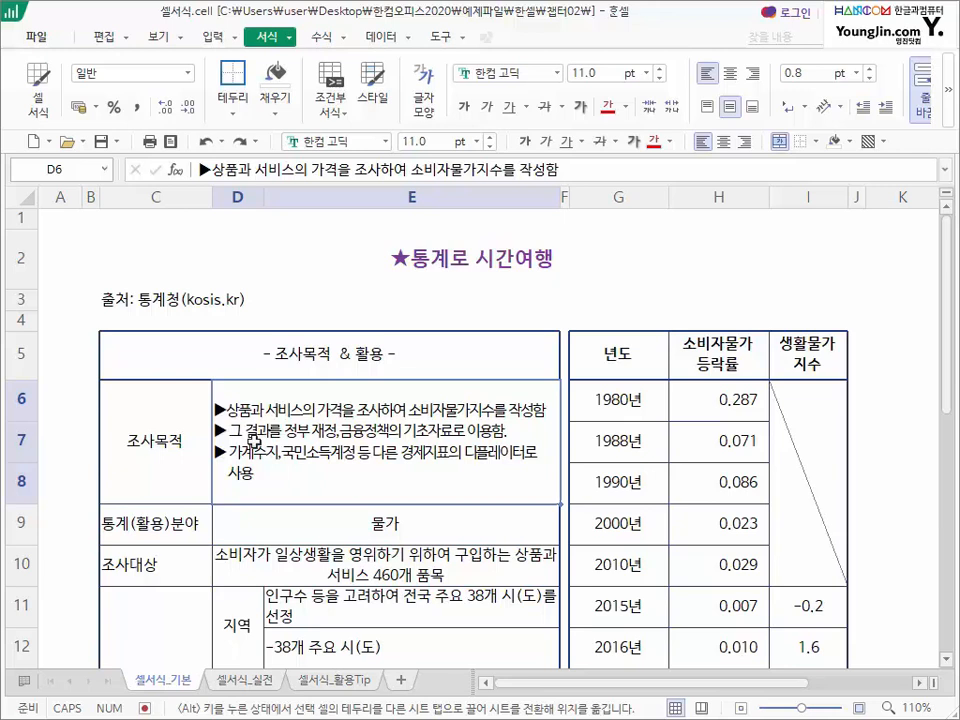
pyautogui.hotkey('alt', 'shift', 'w')
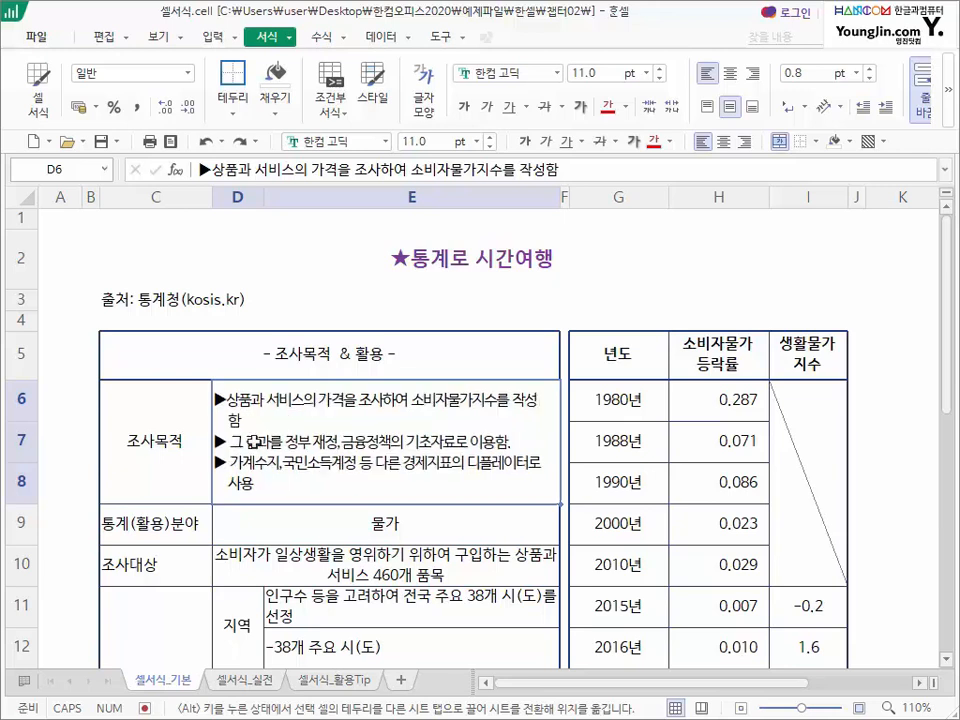
pyautogui.hotkey('alt', 'shift', 'w')
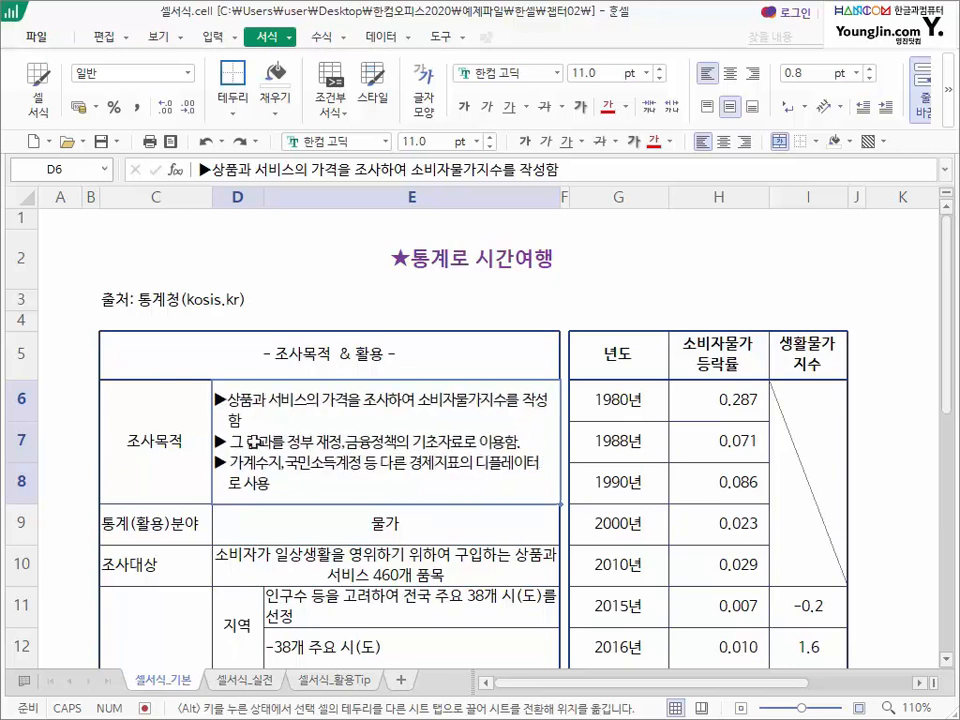
pyautogui.hotkey('alt', 'shift', 'w')
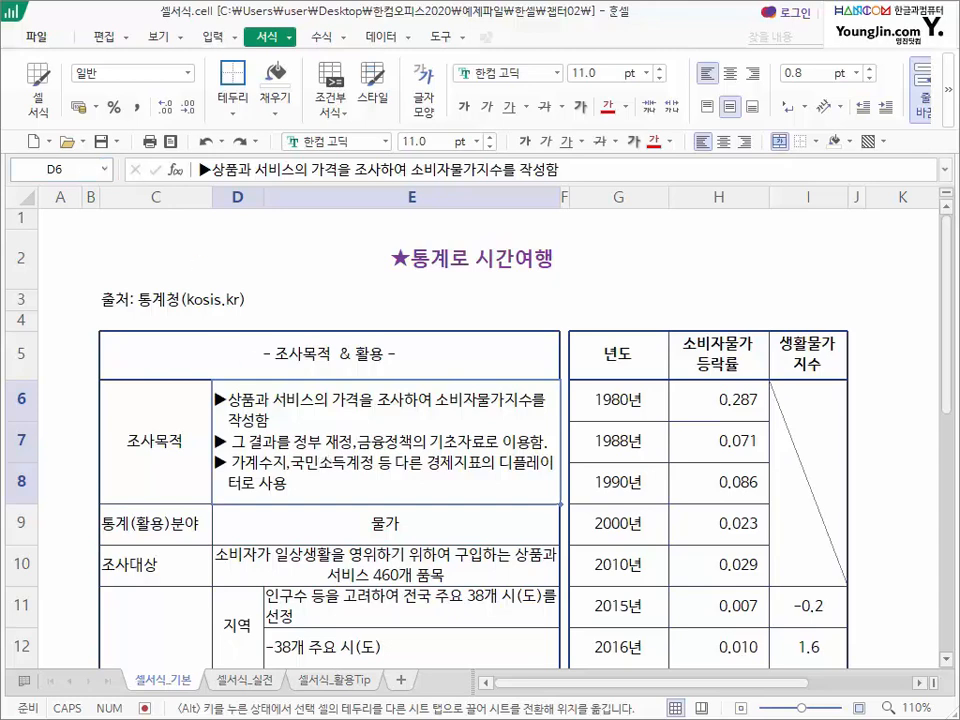
# - Apply vertical writing (세로 쓰기) to the 지역 and 비고 labels in D11:D15
pyautogui.scroll(-1, 161, 533)
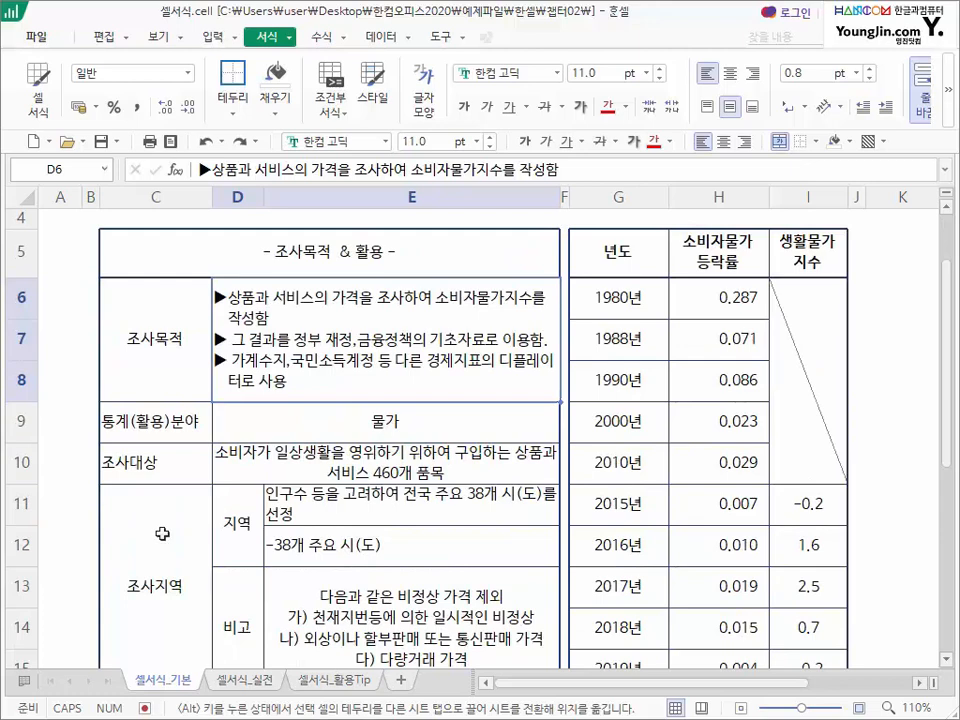
pyautogui.scroll(-2, 259, 570)
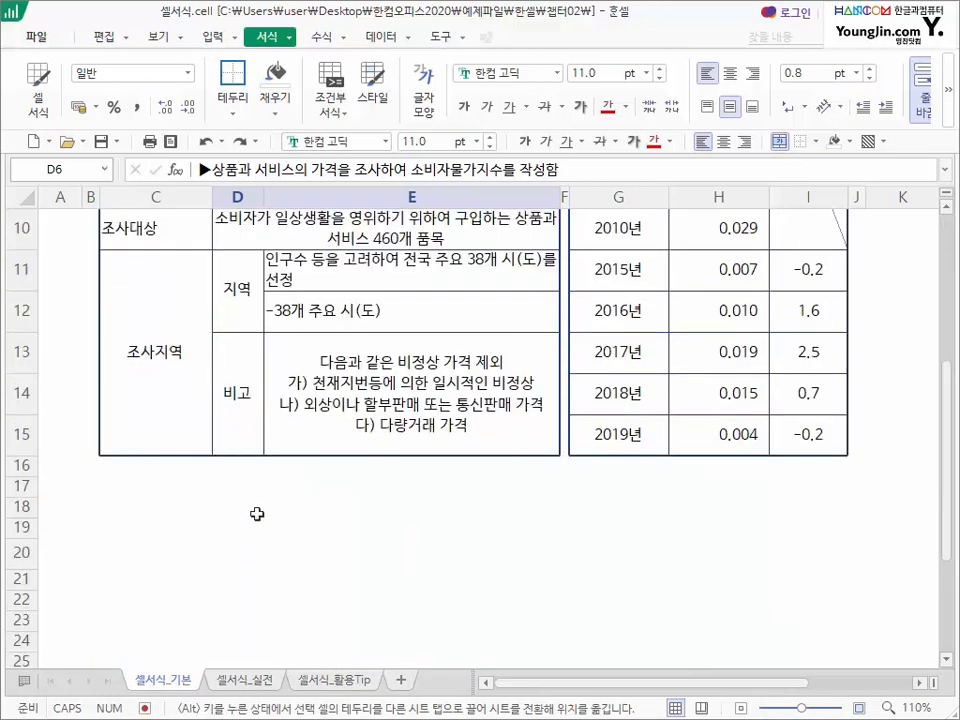
pyautogui.moveTo(236, 291); pyautogui.dragTo(240, 393)
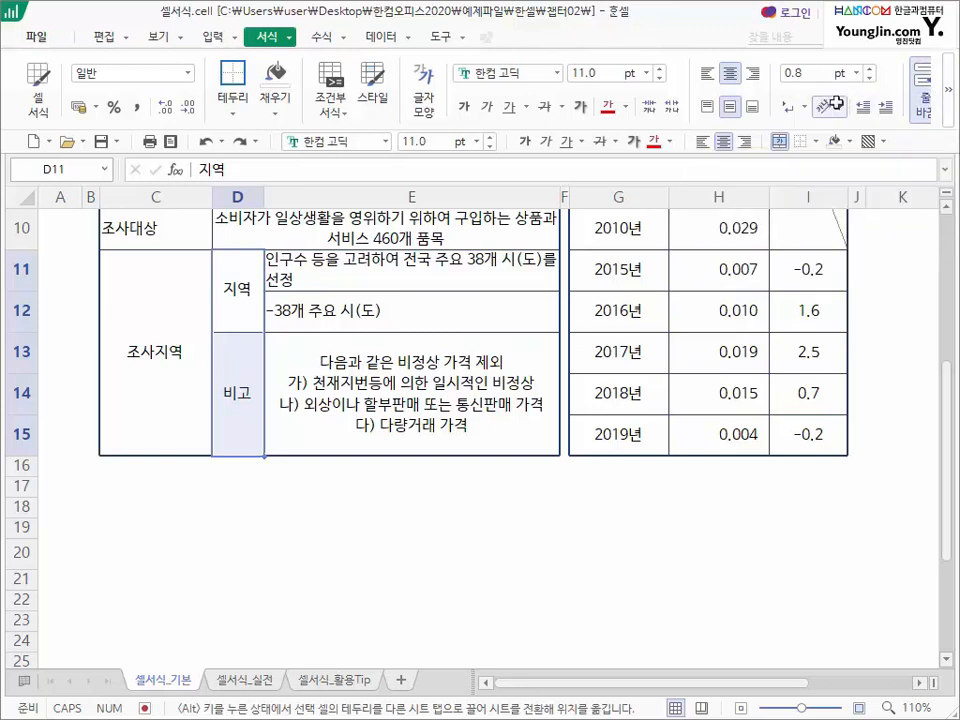
pyautogui.moveTo(808, 92); pyautogui.dragTo(843, 125)
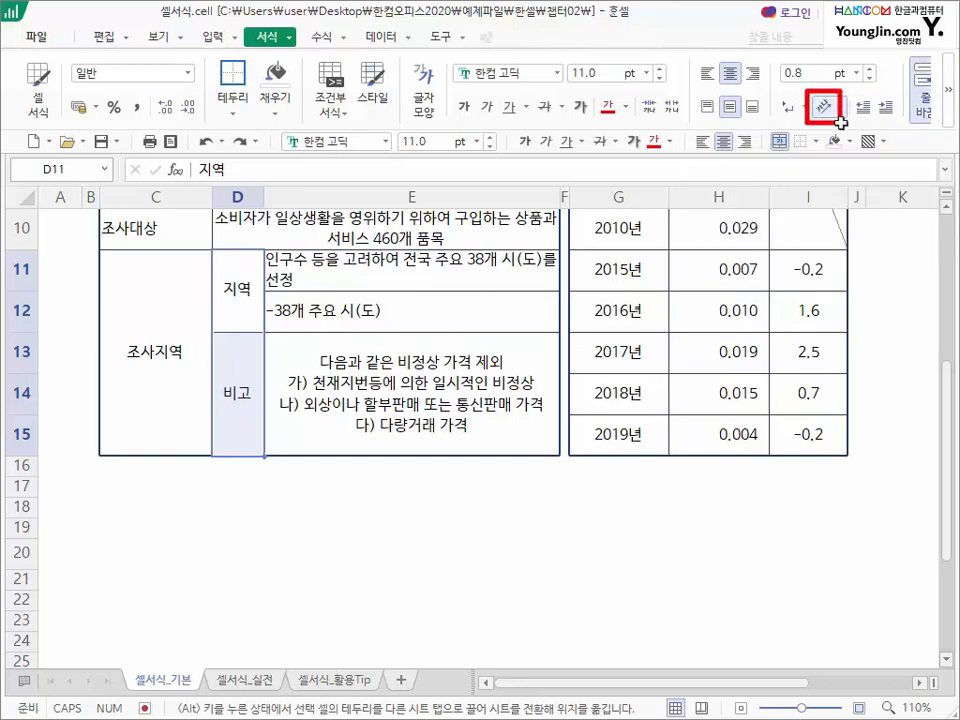
pyautogui.moveTo(10, 56); pyautogui.dragTo(53, 136)
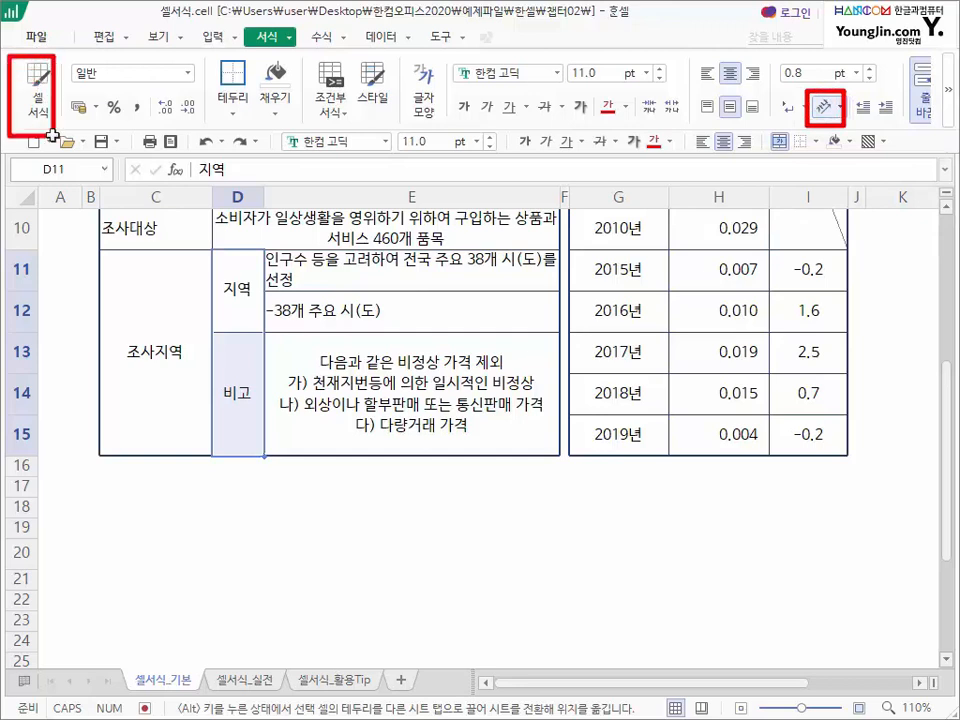
pyautogui.moveTo(238, 11); pyautogui.dragTo(291, 55)
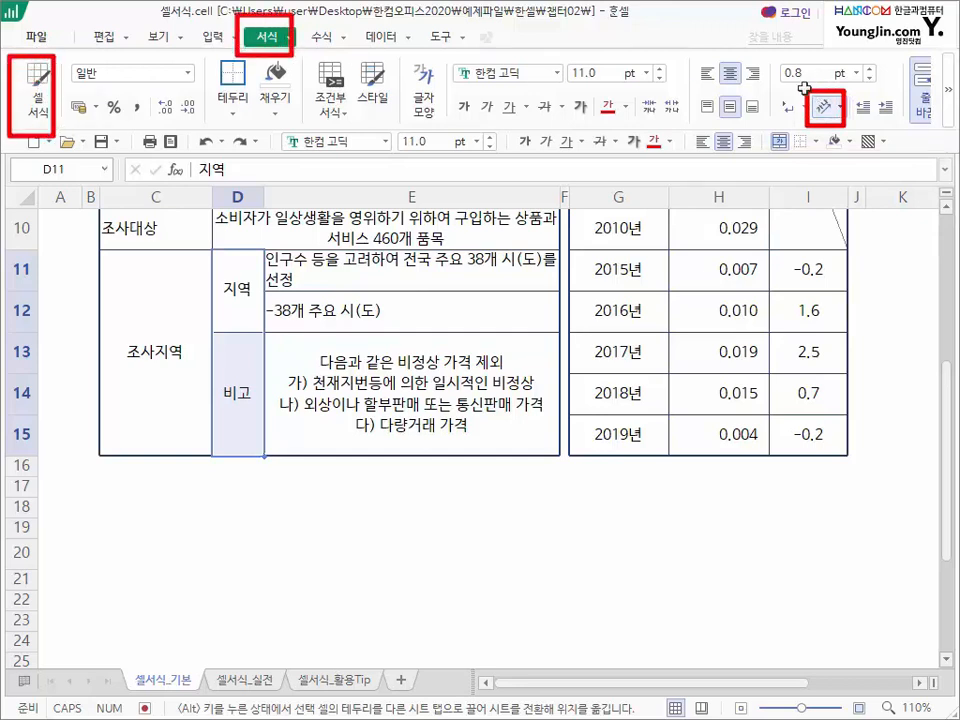
pyautogui.moveTo(806, 89); pyautogui.dragTo(842, 130)
pyautogui.moveTo(804, 92); pyautogui.dragTo(848, 132)
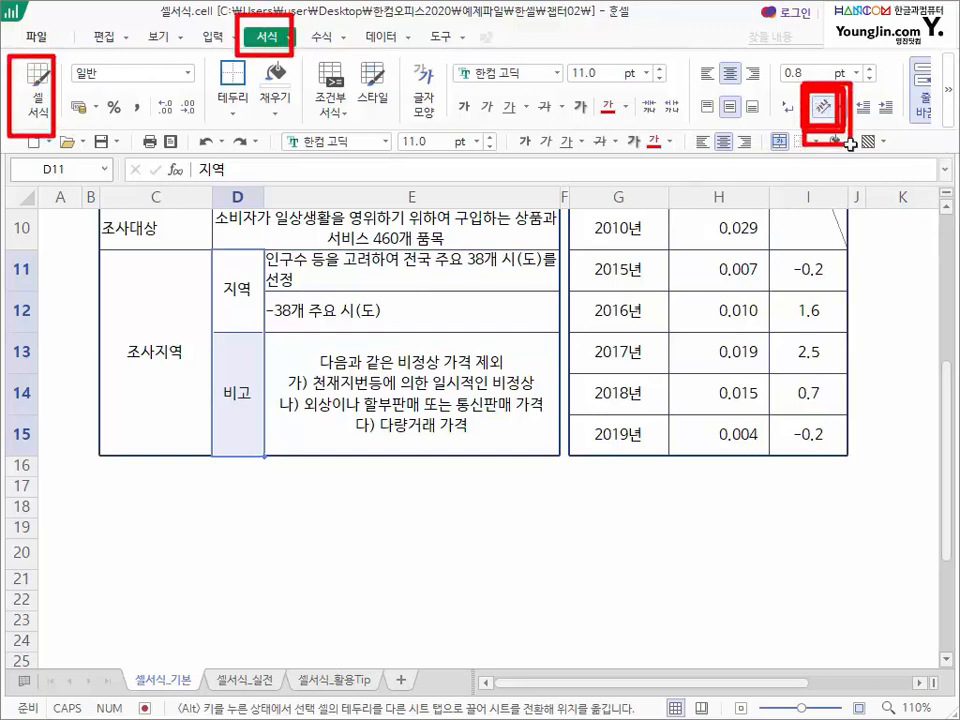
pyautogui.press('Escape')
pyautogui.click(841, 110)
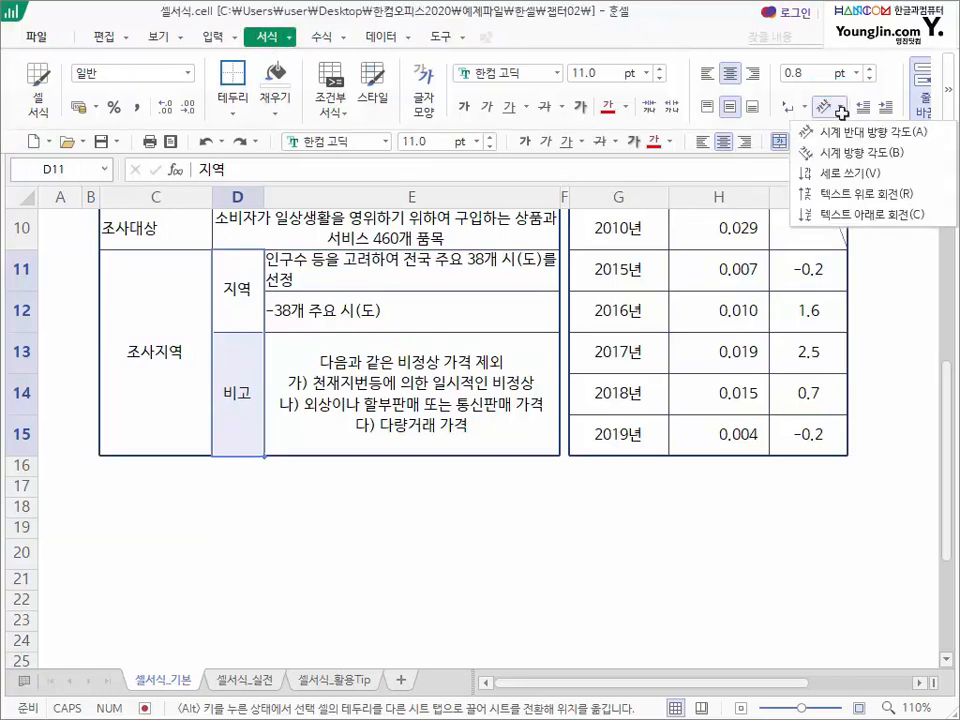
pyautogui.click(823, 174)
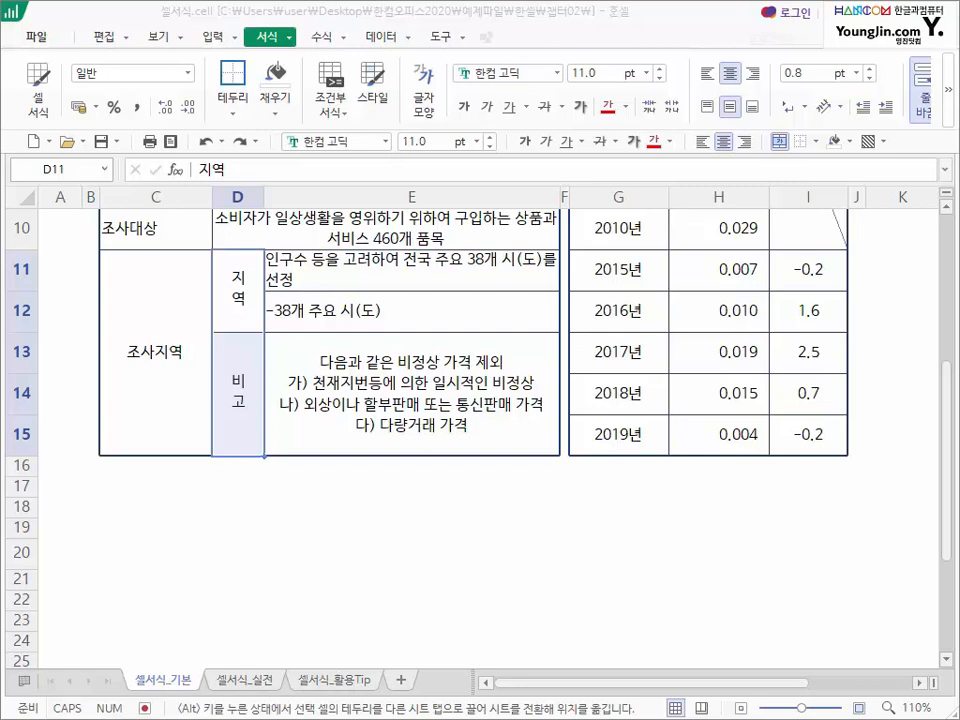
# - Try the 시계 반대 방향 각도 rotation on the 지역 and 비고 labels in D11:D15 and return them to 세로 쓰기
pyautogui.click(833, 106)
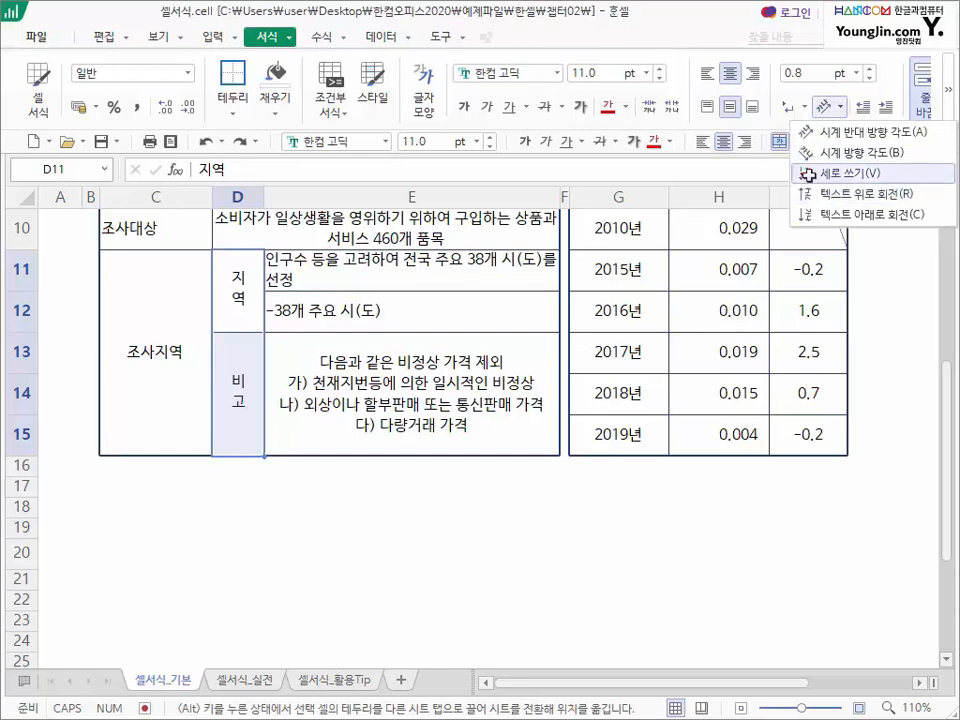
pyautogui.click(800, 132)
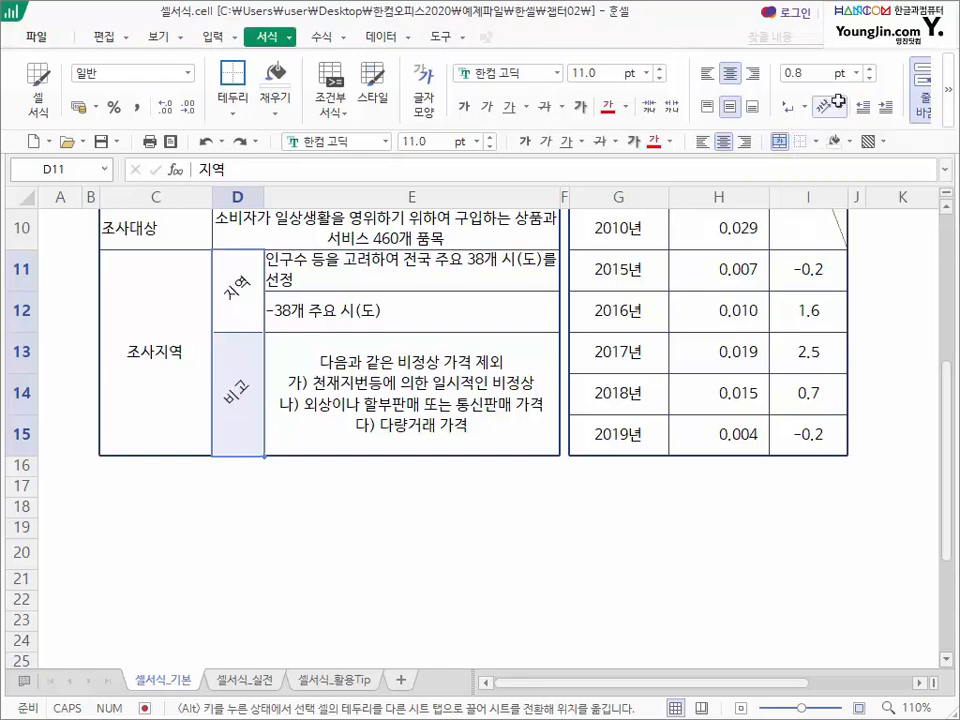
pyautogui.click(836, 103)
pyautogui.click(812, 173)
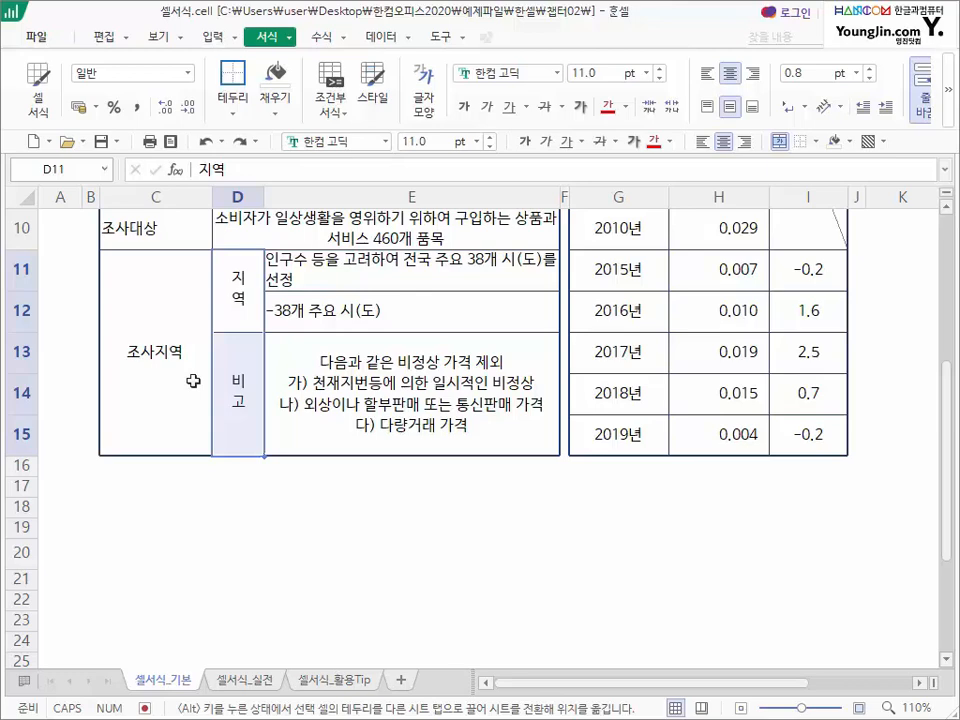
pyautogui.scroll(5, 703, 579)
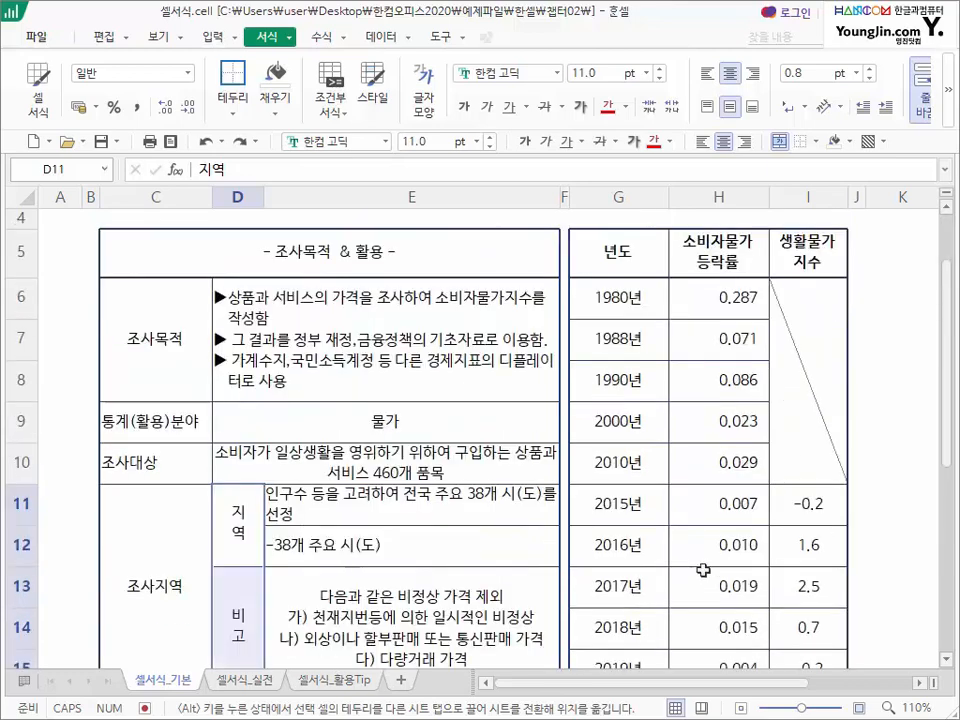
pyautogui.moveTo(737, 302); pyautogui.dragTo(738, 632)
pyautogui.scroll(-2, 738, 632)
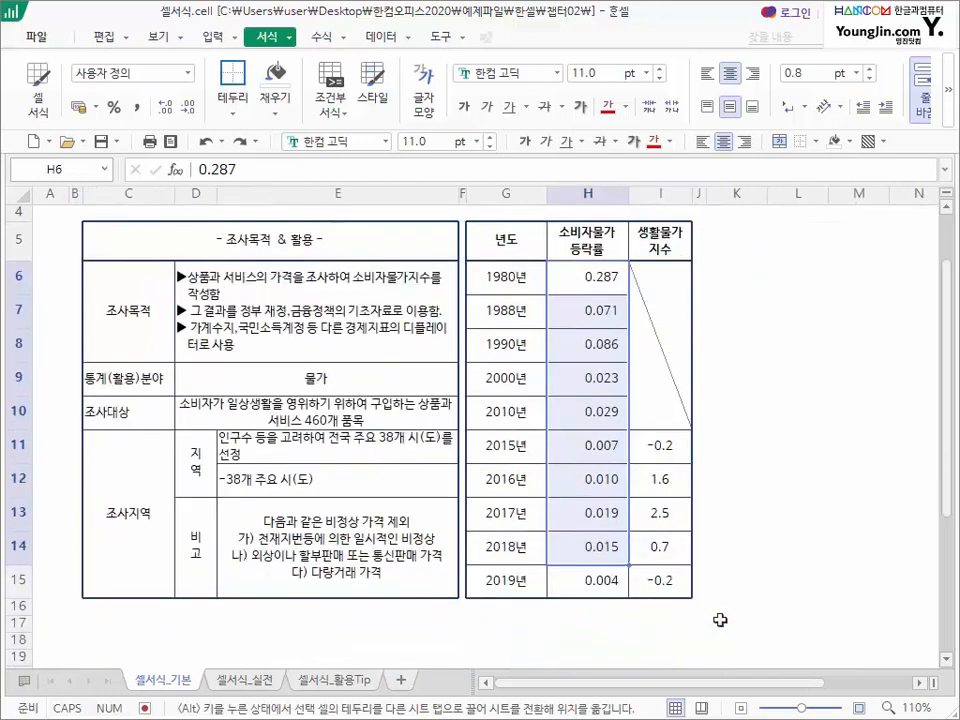
pyautogui.keyDown('shift'); pyautogui.click(608, 579); pyautogui.keyUp('shift')
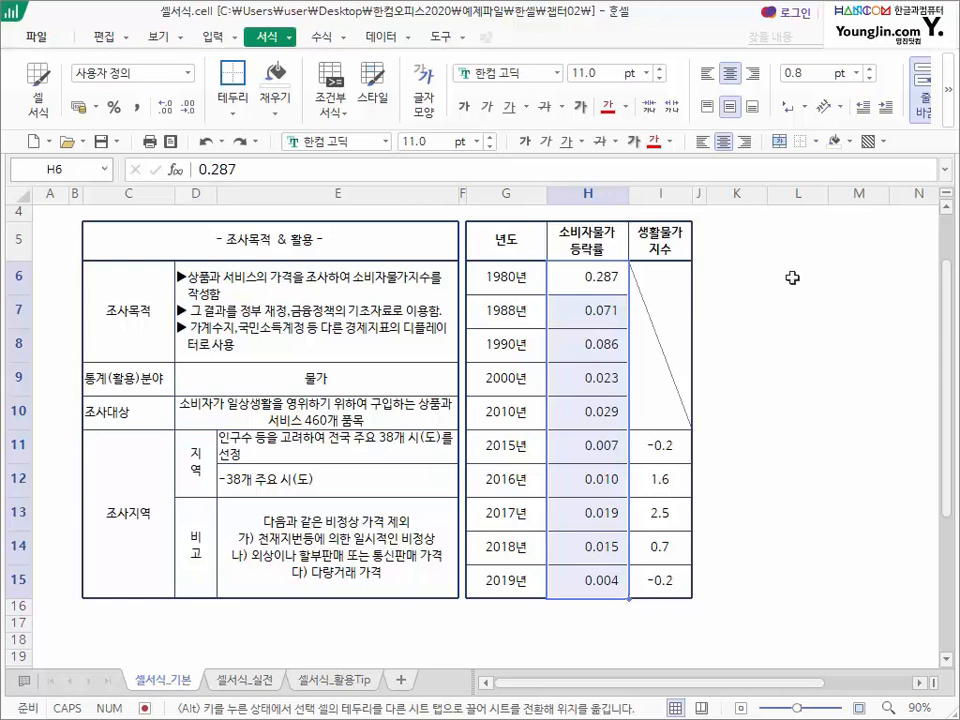
# - Enter 123455 in L6 and apply the thousands-separator comma style to it
pyautogui.click(797, 276)
pyautogui.write('123455')
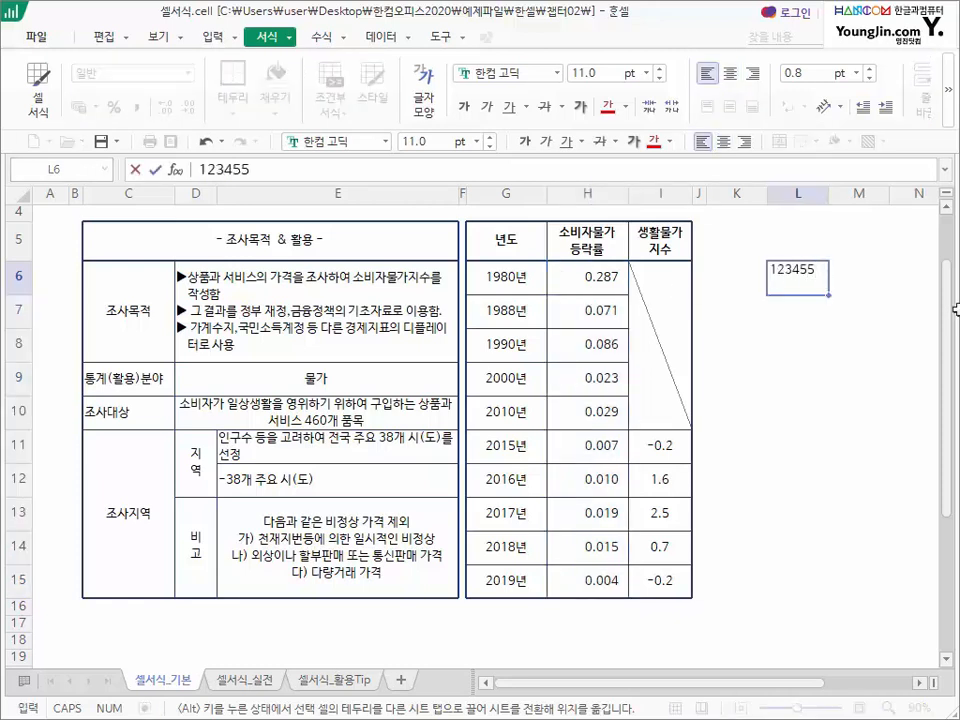
pyautogui.press('Return')
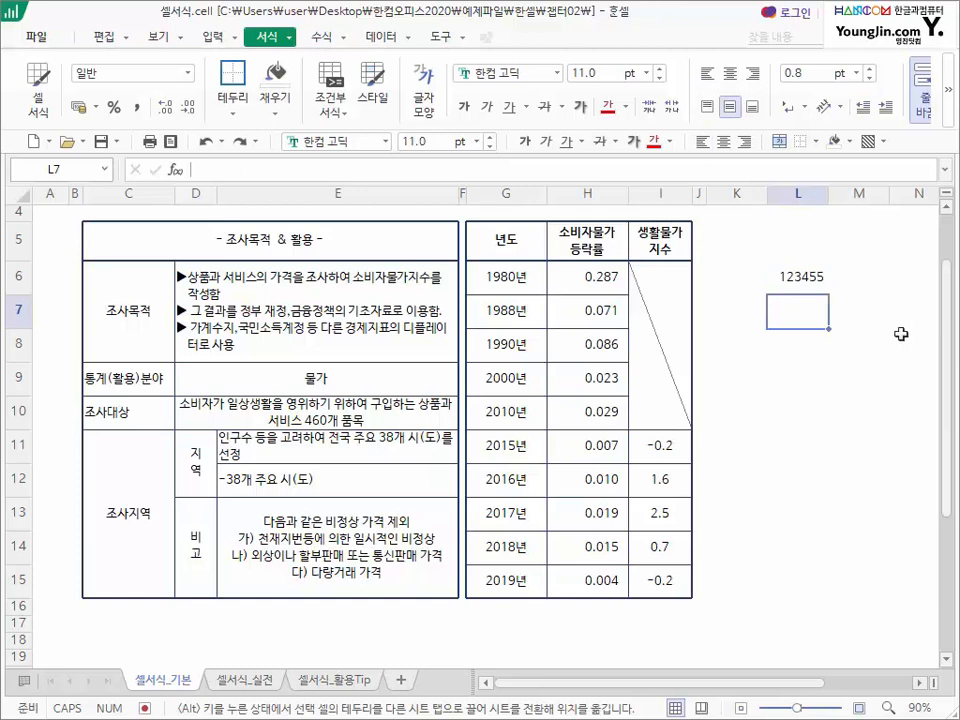
pyautogui.click(767, 267)
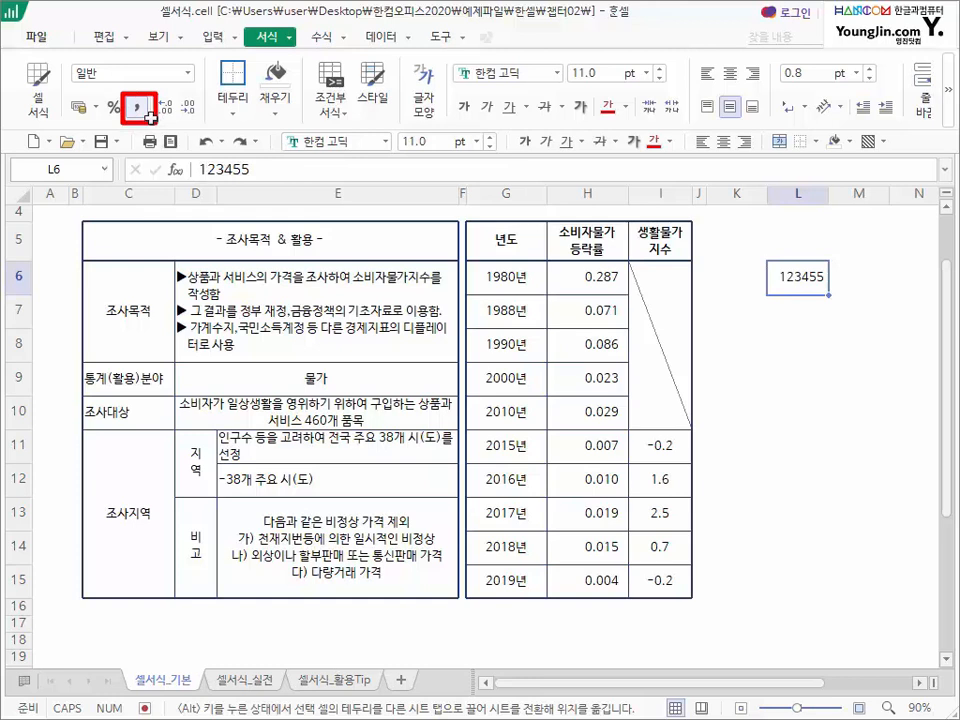
pyautogui.click(147, 115)
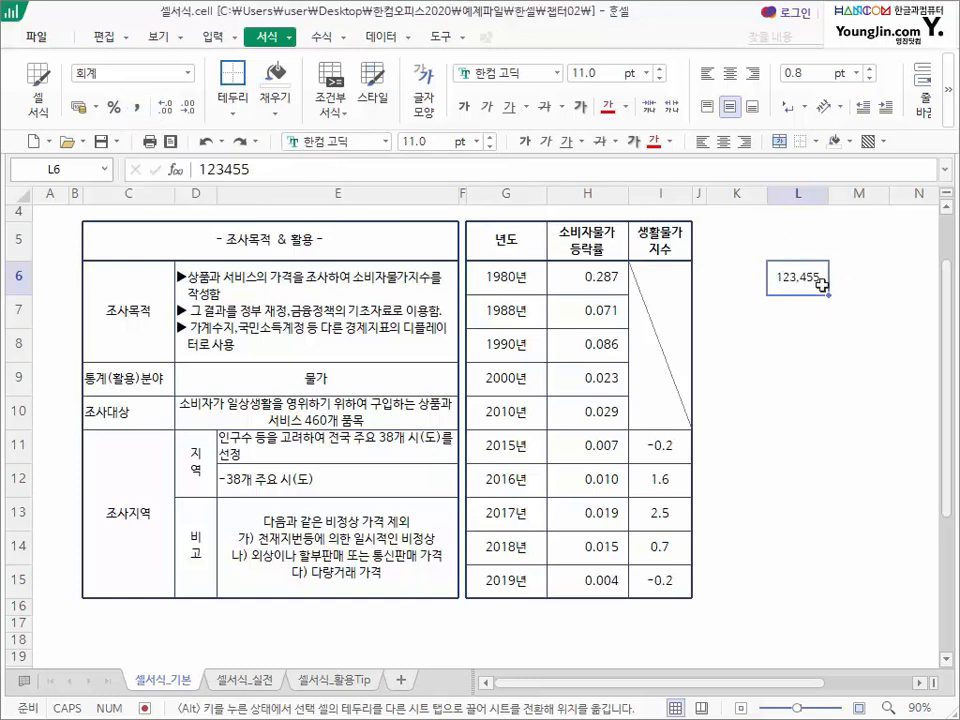
# - Enter 123,455 with its comma in L7 and select L6:L7 to compare both entries
pyautogui.click(798, 318)
pyautogui.write('123,')
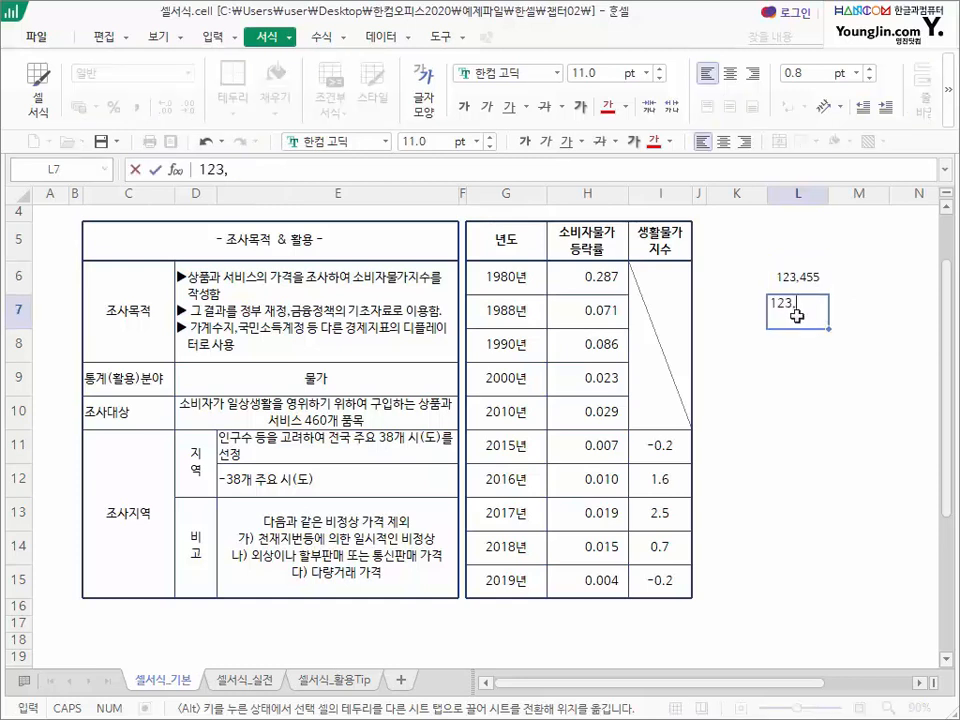
pyautogui.write('455')
pyautogui.press('Return')
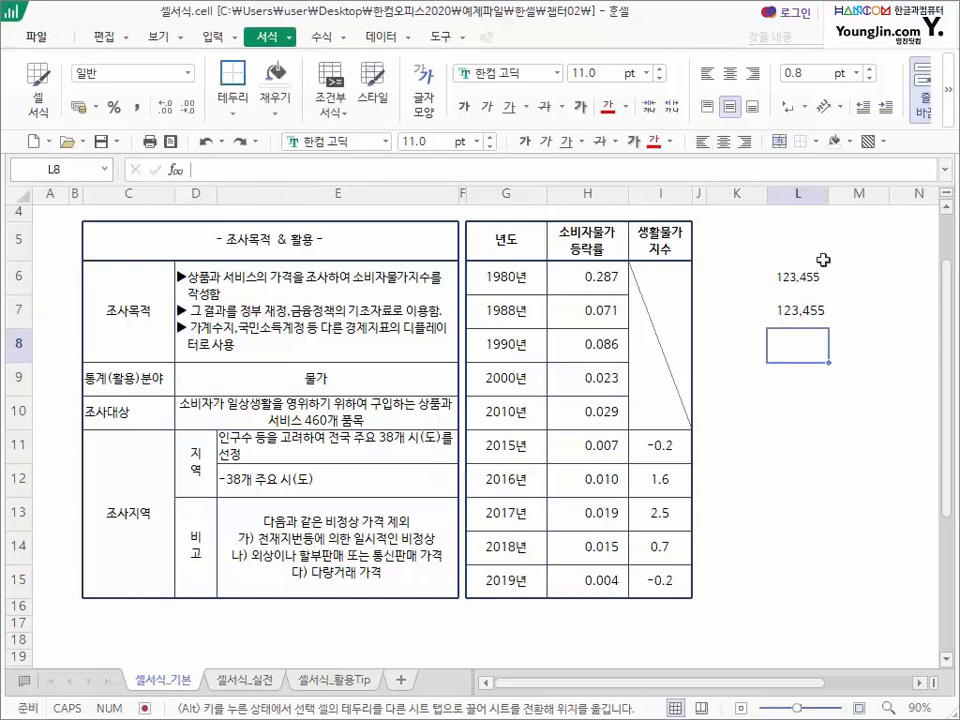
pyautogui.moveTo(822, 260); pyautogui.dragTo(808, 311)
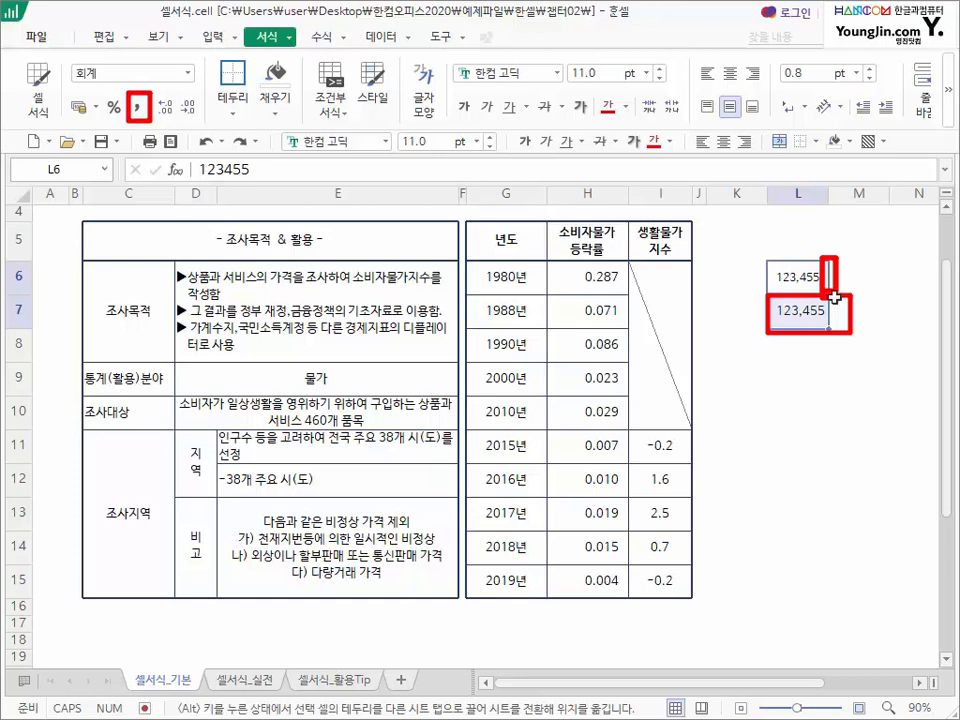
# - Delete the test numbers from L7 and L6
pyautogui.click(760, 321)
pyautogui.press('Delete')
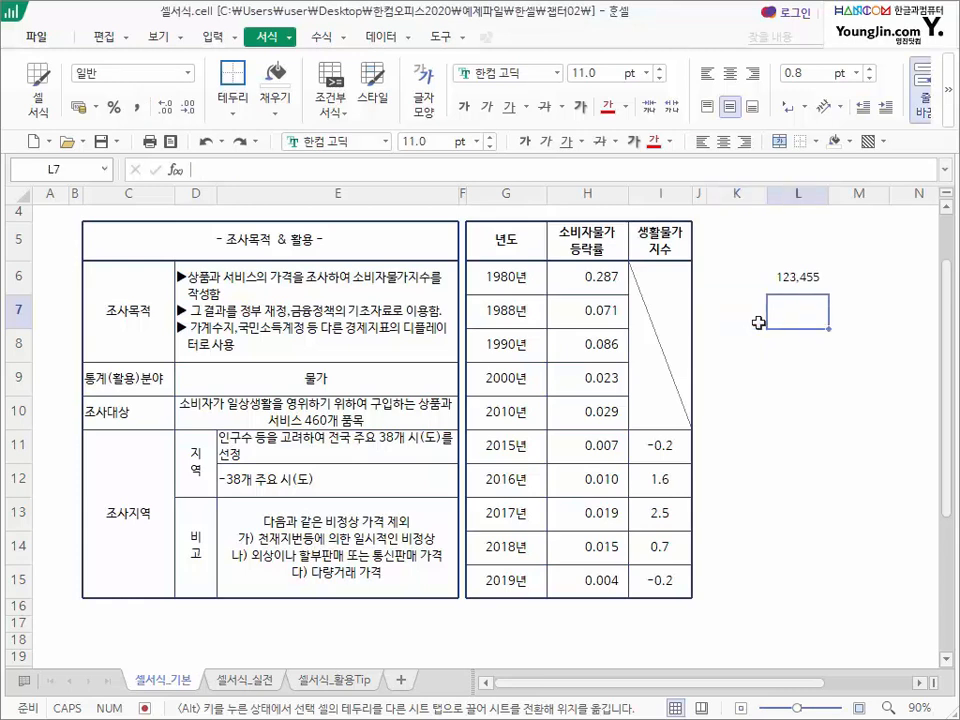
pyautogui.press('Up')
pyautogui.press('Delete')
# - Apply the percent style to the 소비자물가 등락률 values in H6:H15
pyautogui.click(606, 276)
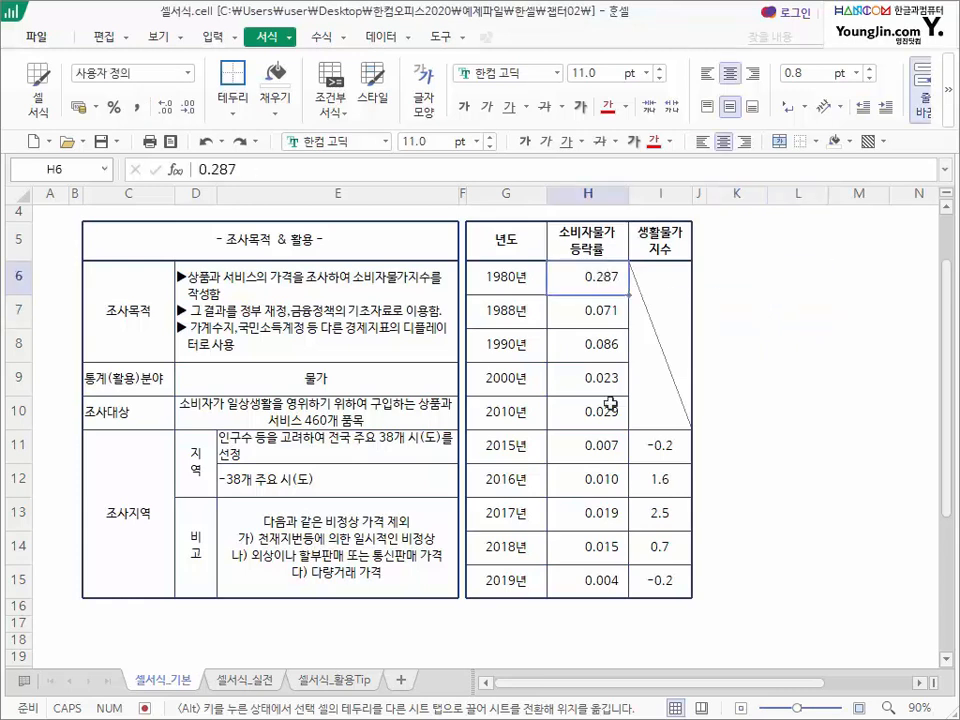
pyautogui.keyDown('shift'); pyautogui.click(588, 580); pyautogui.keyUp('shift')
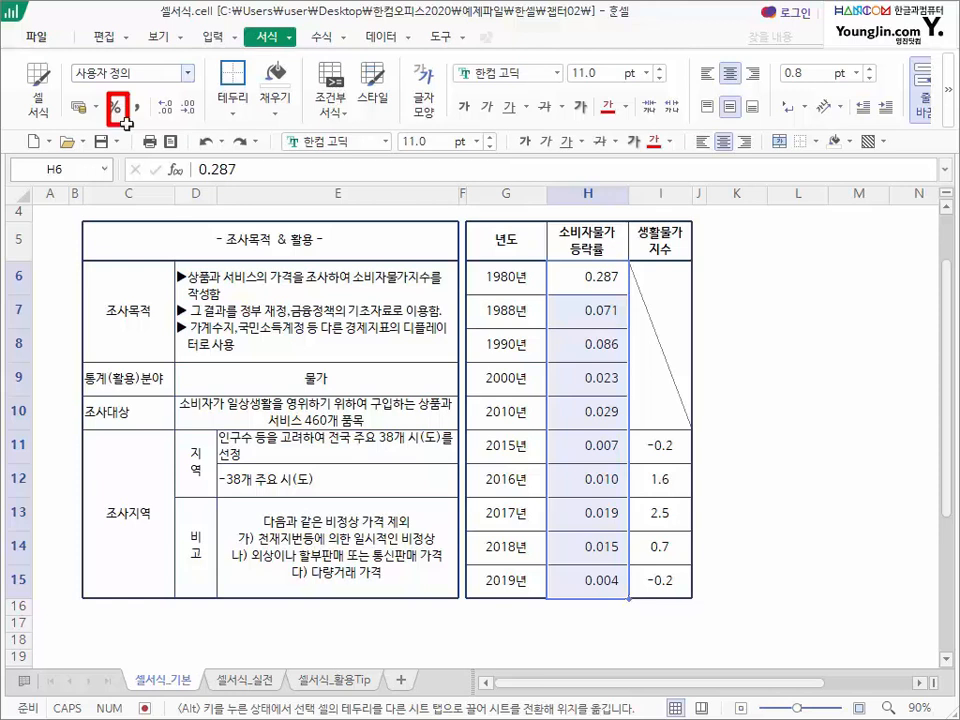
pyautogui.click(117, 107)
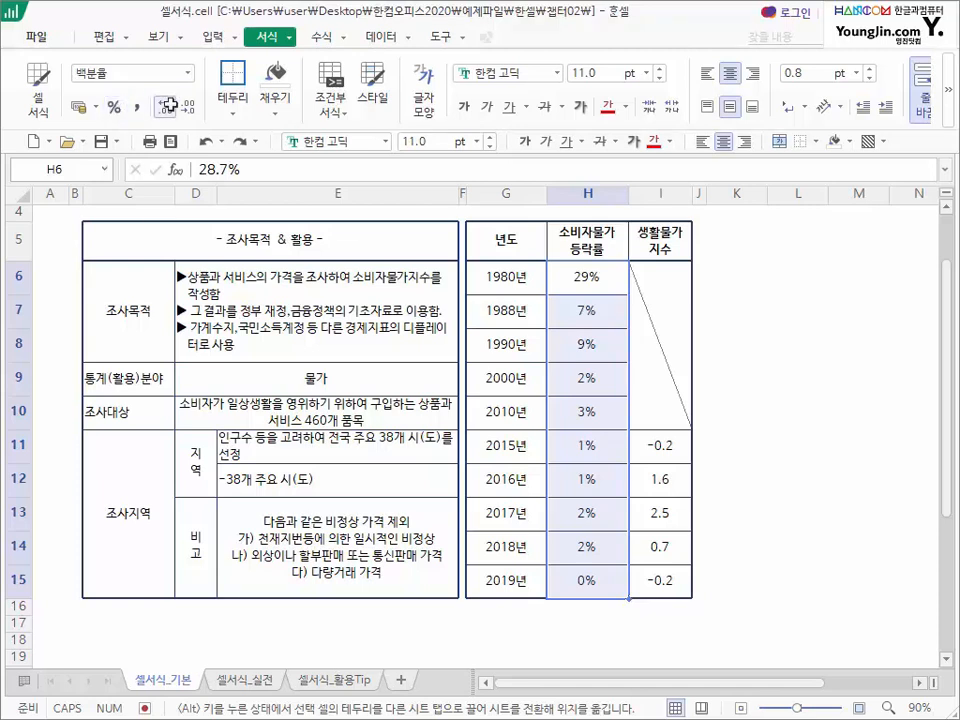
# - Increase the decimals of the percentages in H6:H15 to four places, reduce them to one, and set them to two
pyautogui.click(170, 106)
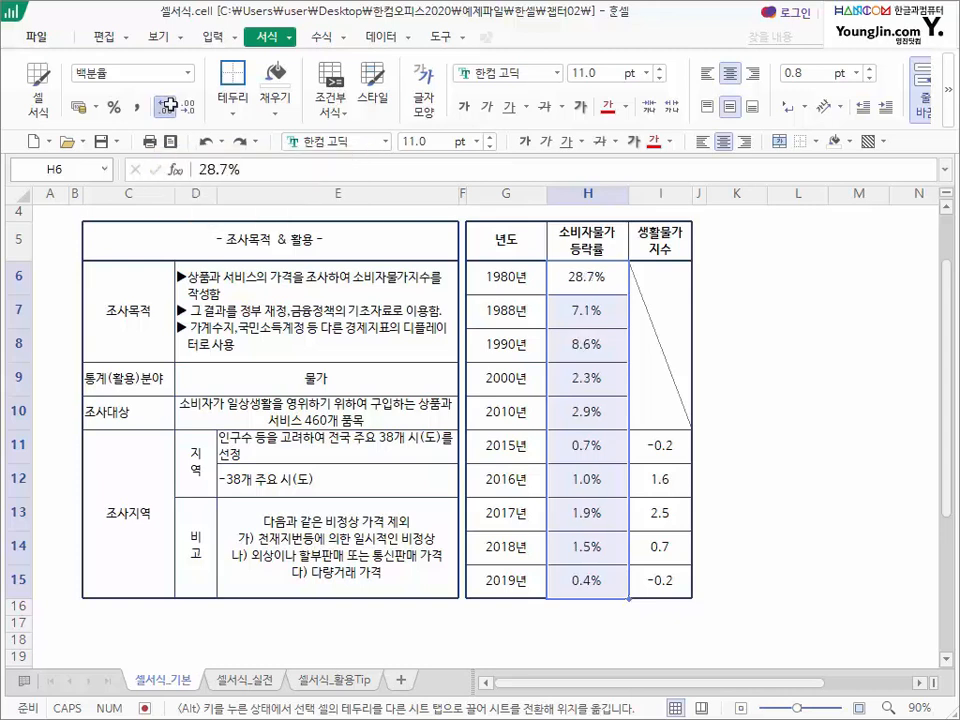
pyautogui.click(170, 106)
pyautogui.click(170, 106)
pyautogui.click(170, 106)
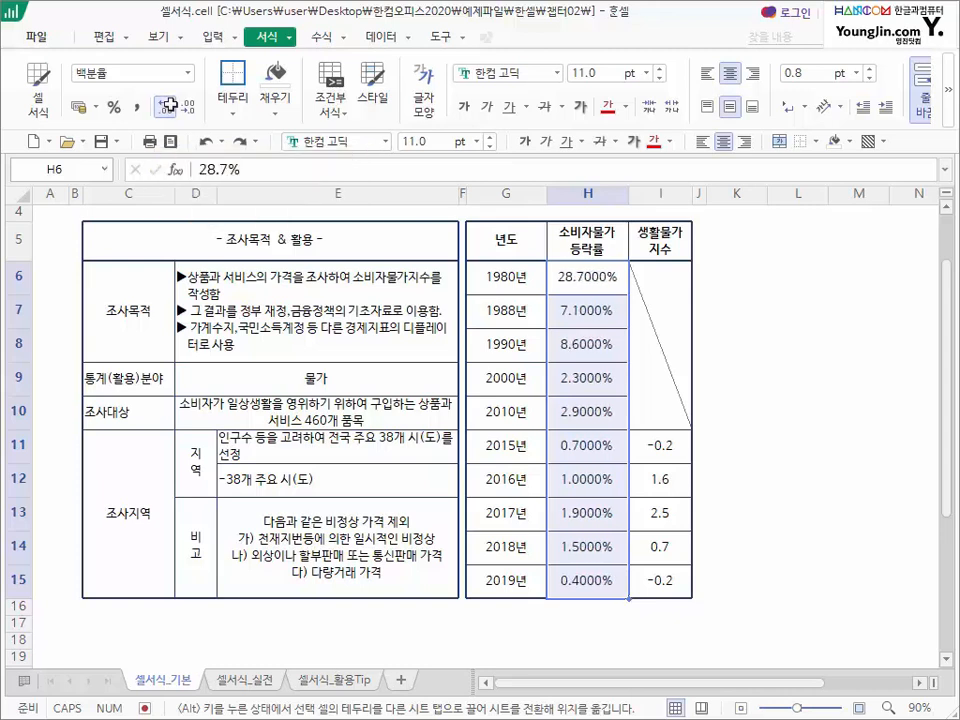
pyautogui.click(185, 105)
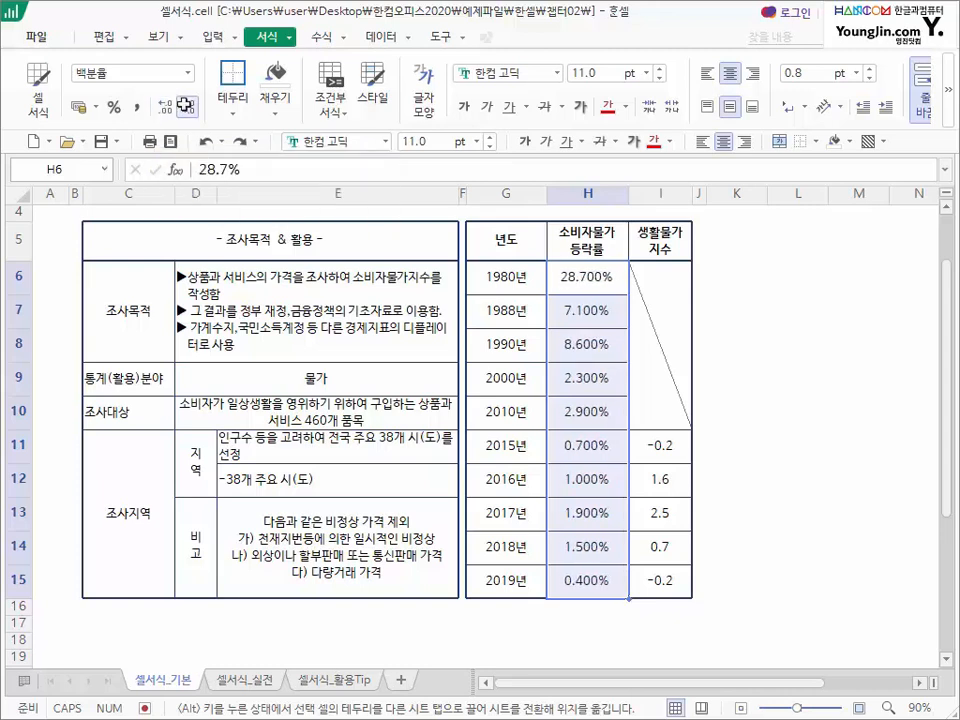
pyautogui.click(185, 105)
pyautogui.click(185, 105)
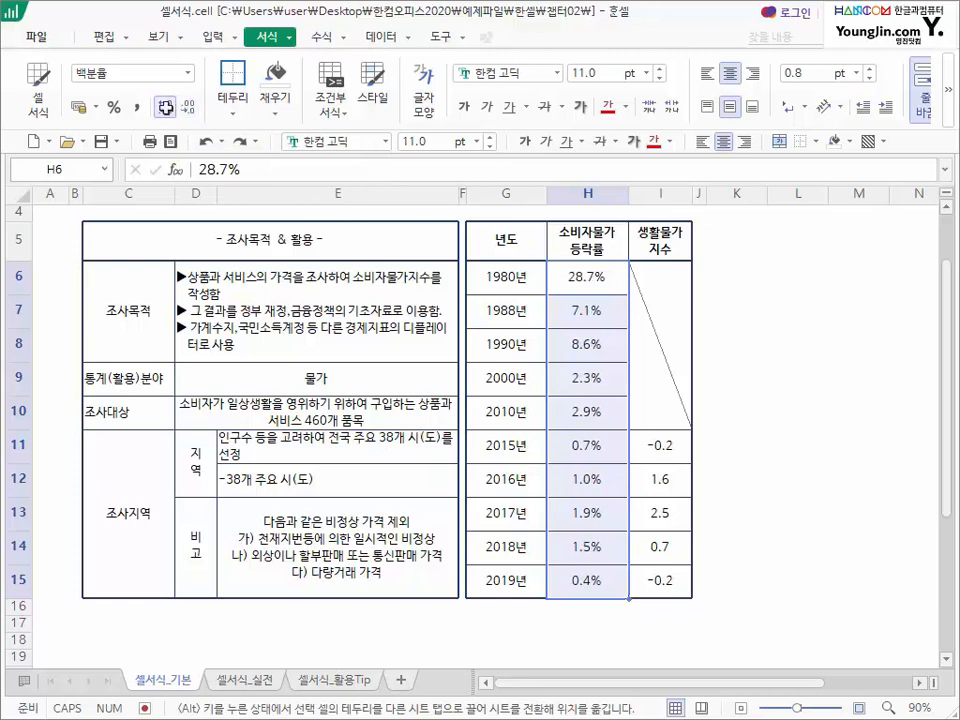
pyautogui.click(166, 106)
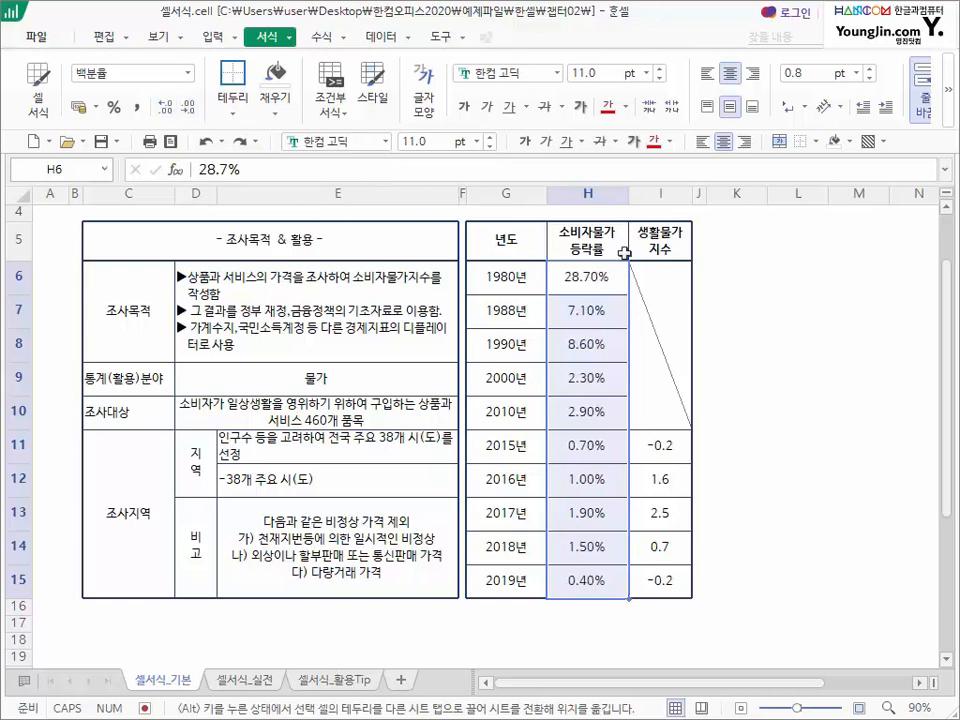
pyautogui.moveTo(576, 278); pyautogui.dragTo(580, 602)
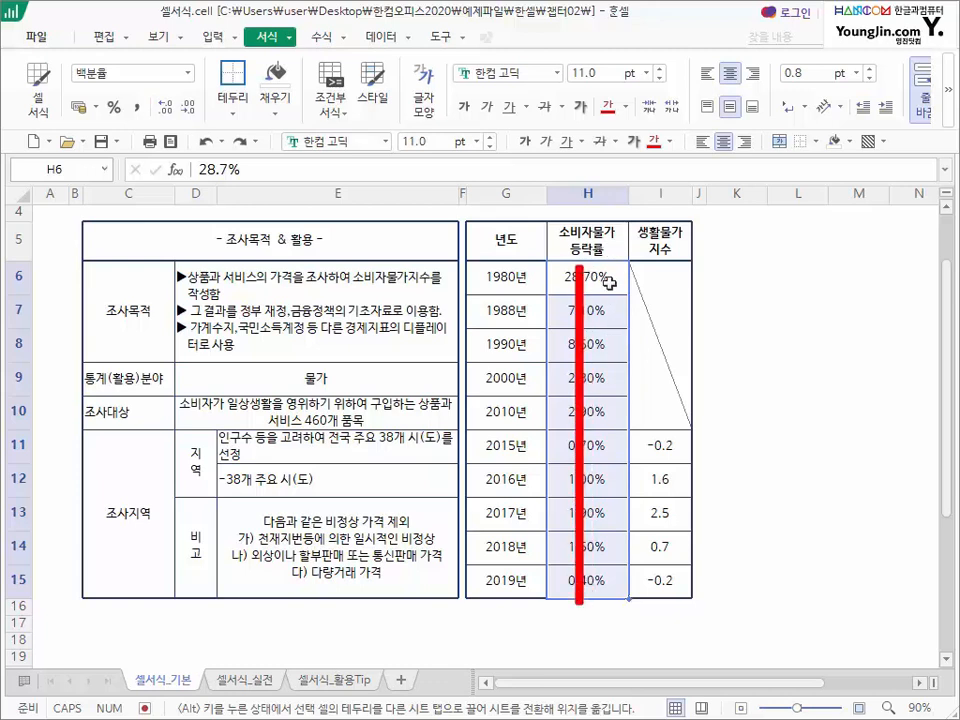
pyautogui.press('Escape')
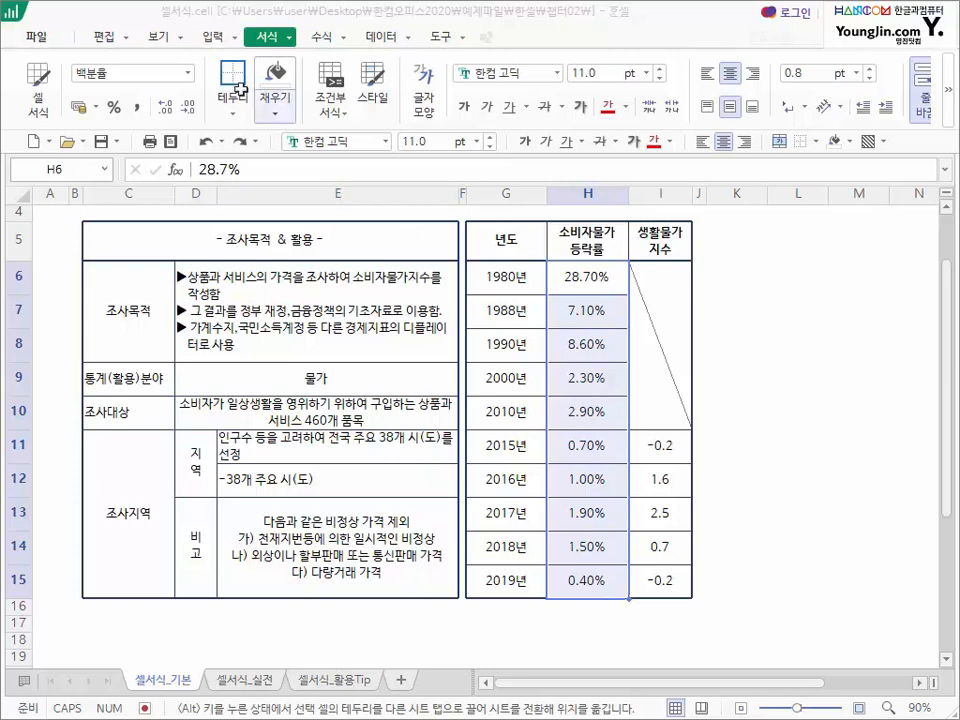
# - Reset the number format of H6:H15 to 일반 and reapply the percent style
pyautogui.click(190, 74)
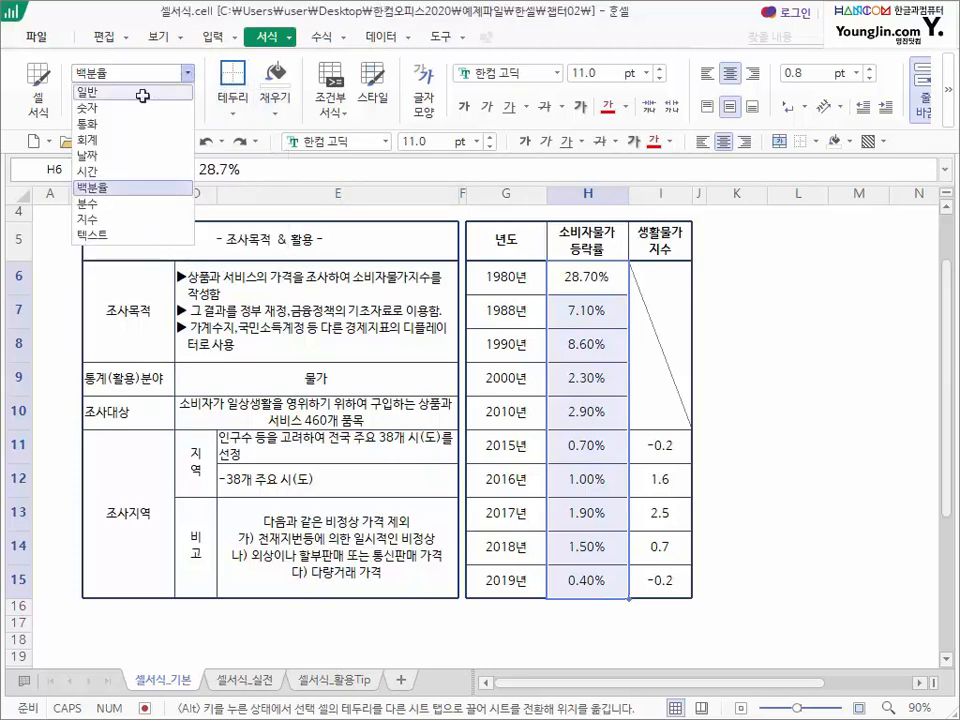
pyautogui.click(140, 91)
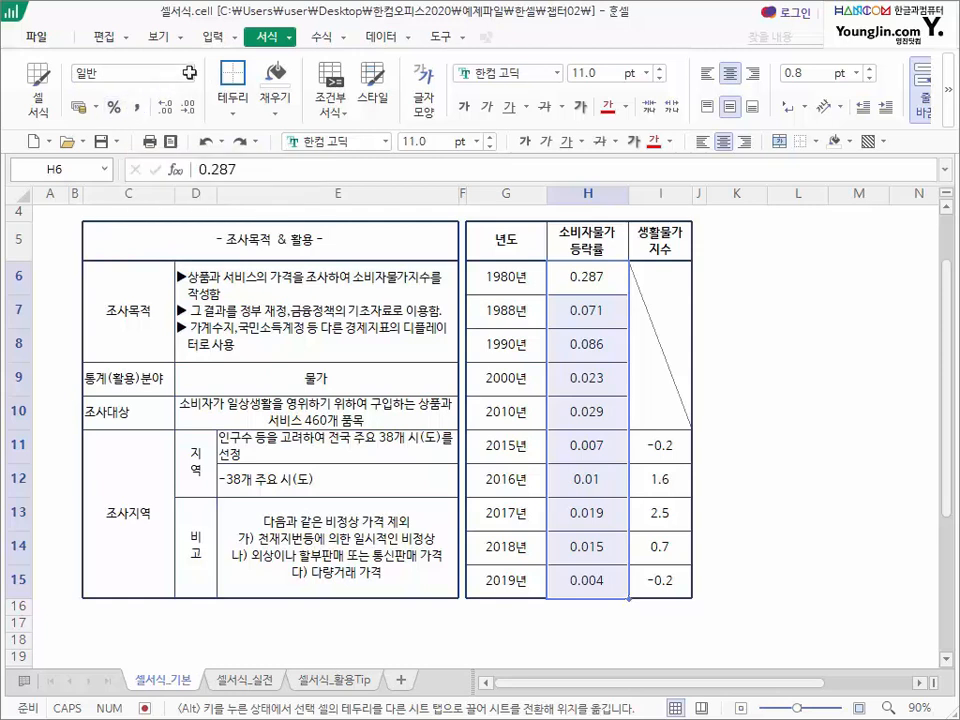
pyautogui.click(112, 107)
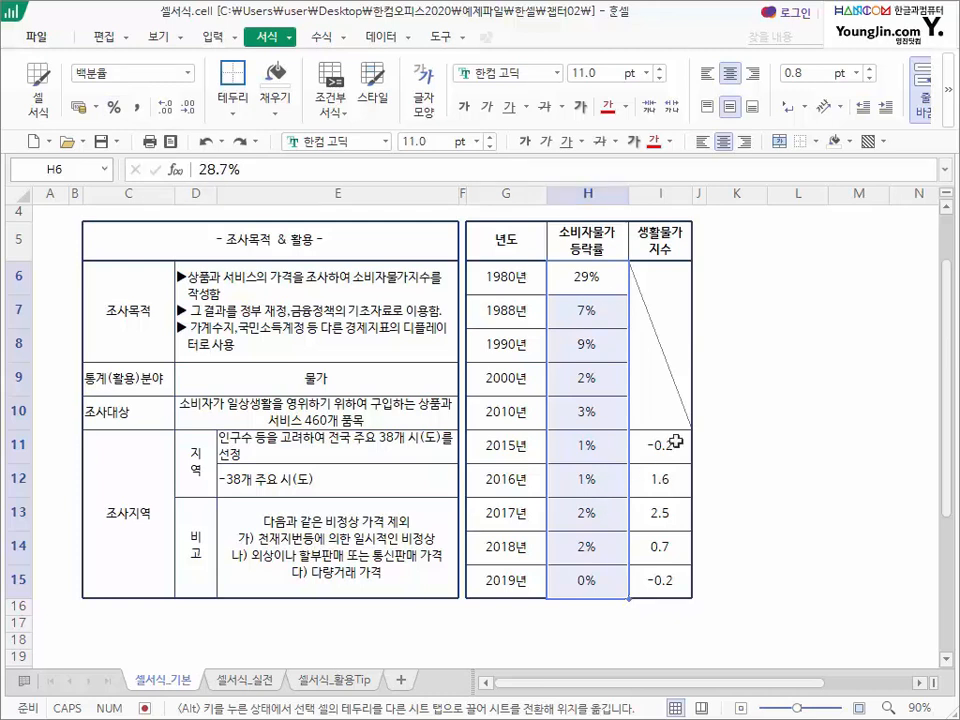
# - Open the 셀 서식 표시 형식 settings for the 생활물가지수 values in I11:I15
pyautogui.moveTo(673, 439); pyautogui.dragTo(660, 585)
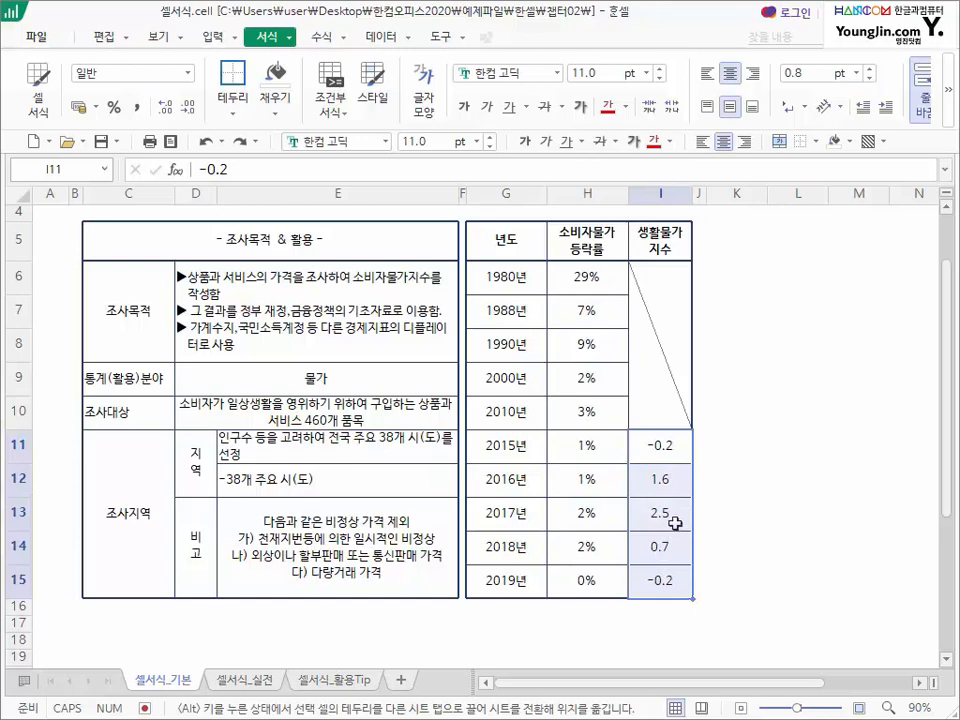
pyautogui.rightClick(679, 453)
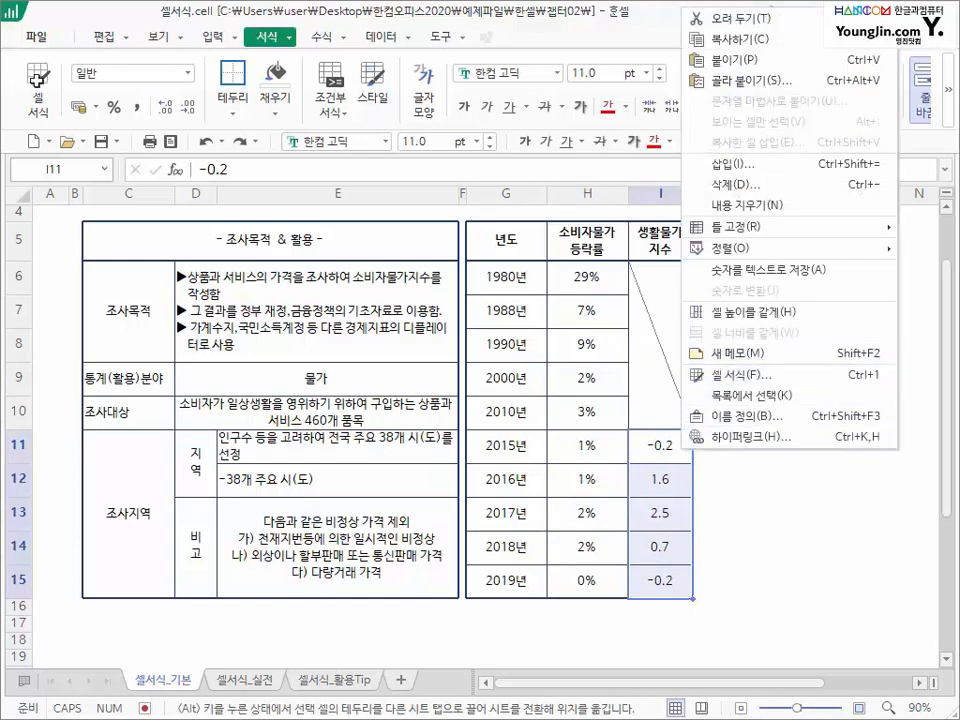
pyautogui.click(37, 79)
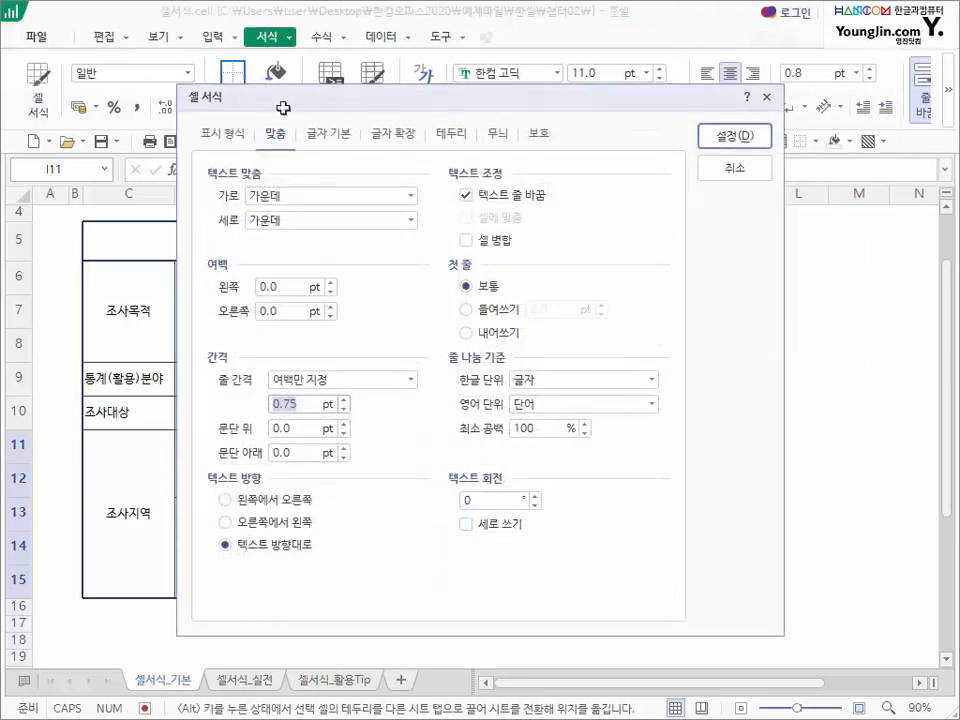
pyautogui.moveTo(285, 97); pyautogui.dragTo(106, 106)
pyautogui.click(70, 128)
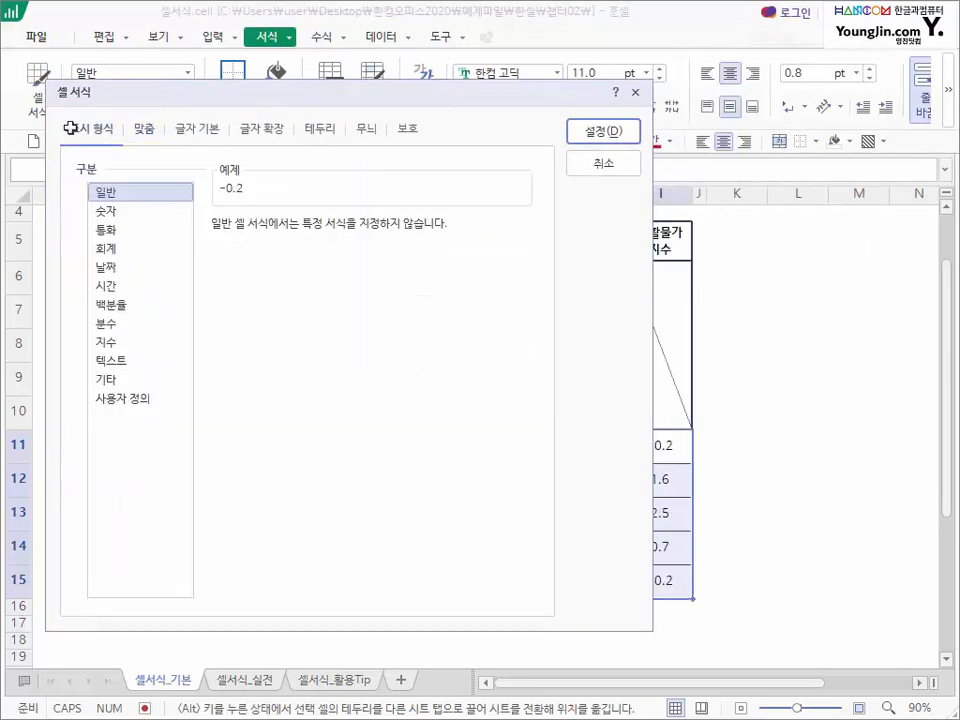
# - Compare the 숫자 and 통화 number format categories and examine the list of available currency symbols
pyautogui.click(101, 212)
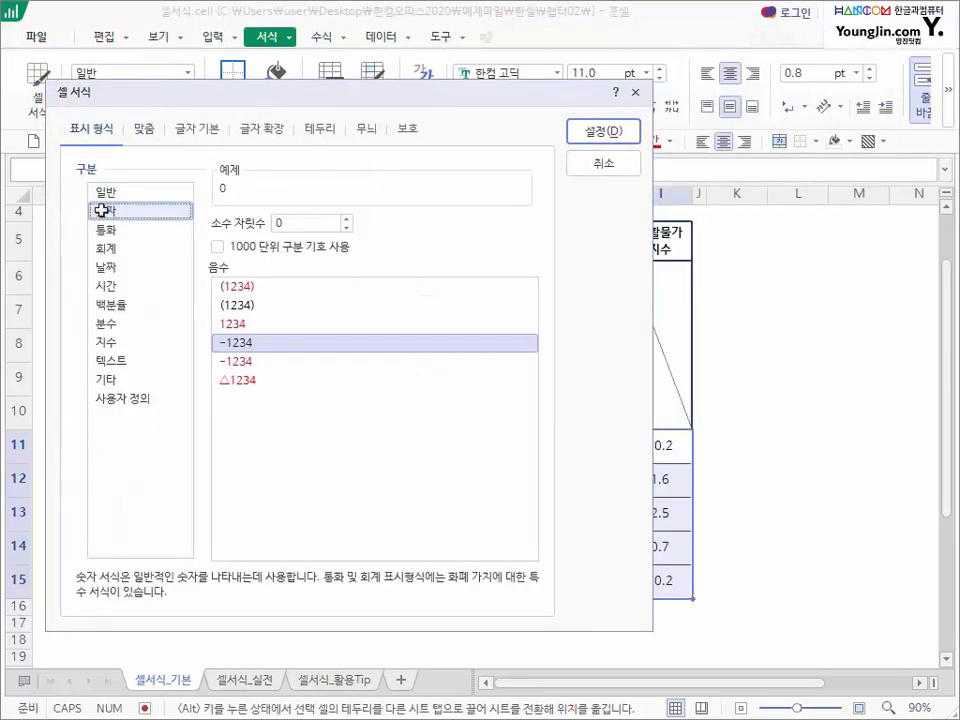
pyautogui.click(101, 229)
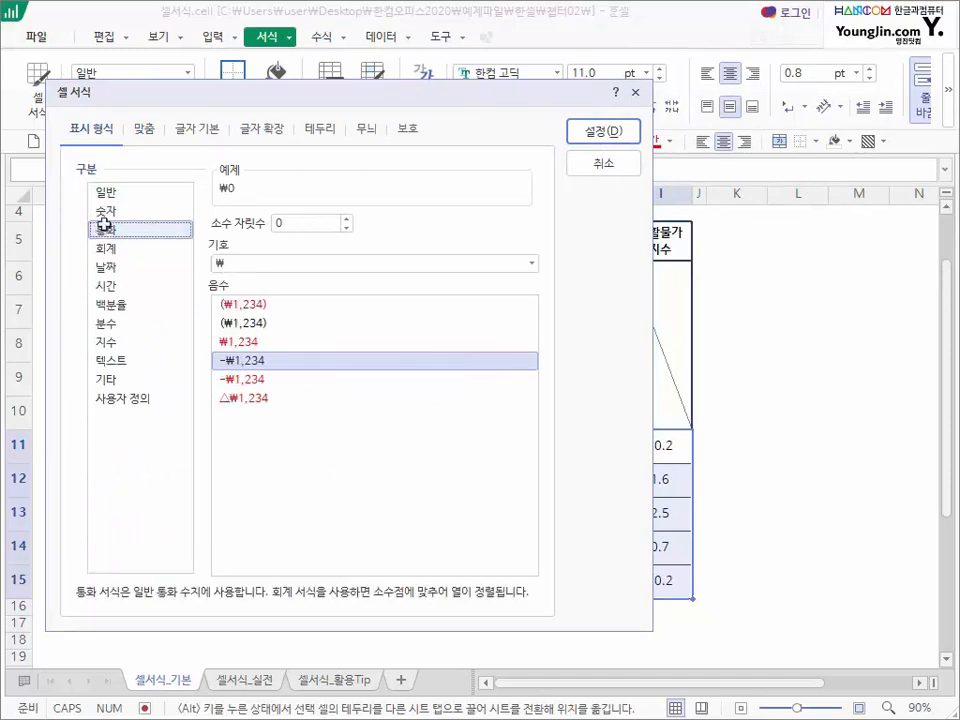
pyautogui.click(105, 211)
pyautogui.click(104, 229)
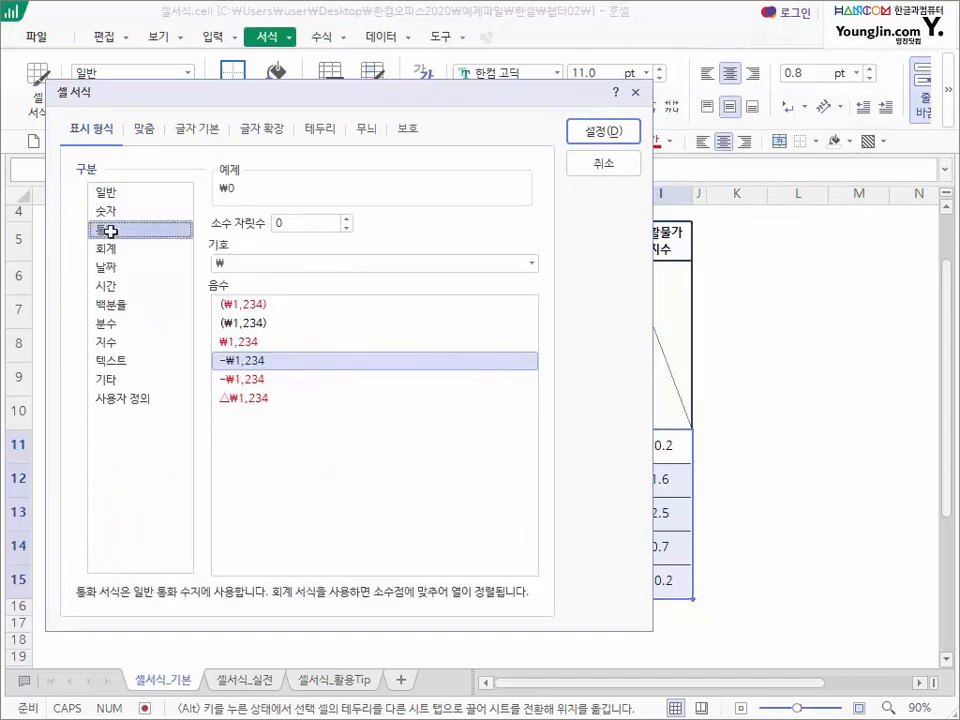
pyautogui.click(284, 268)
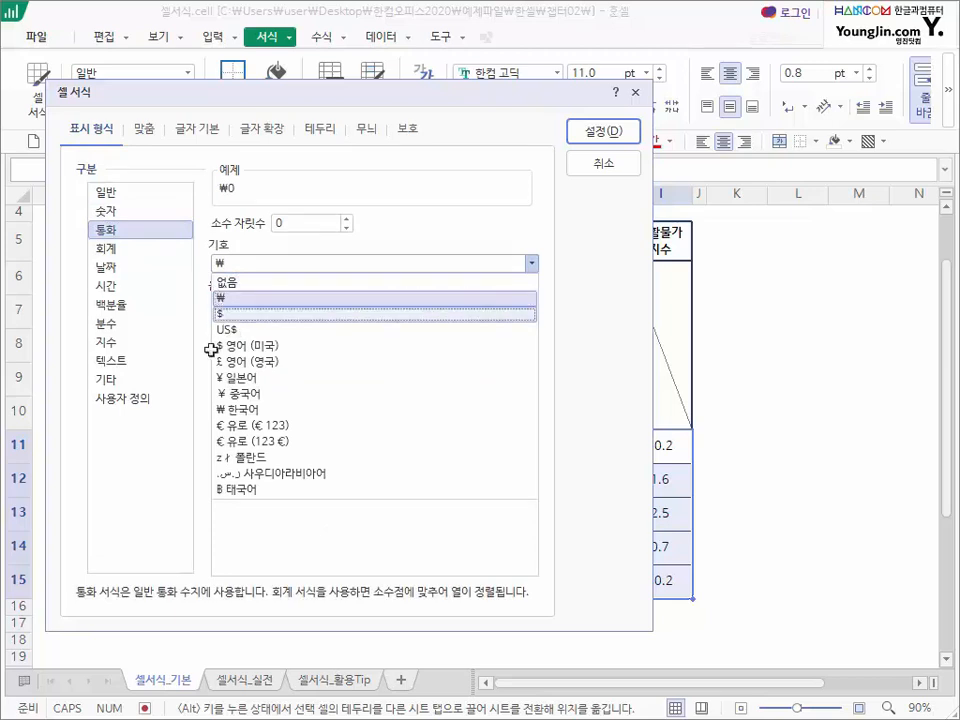
pyautogui.click(118, 212)
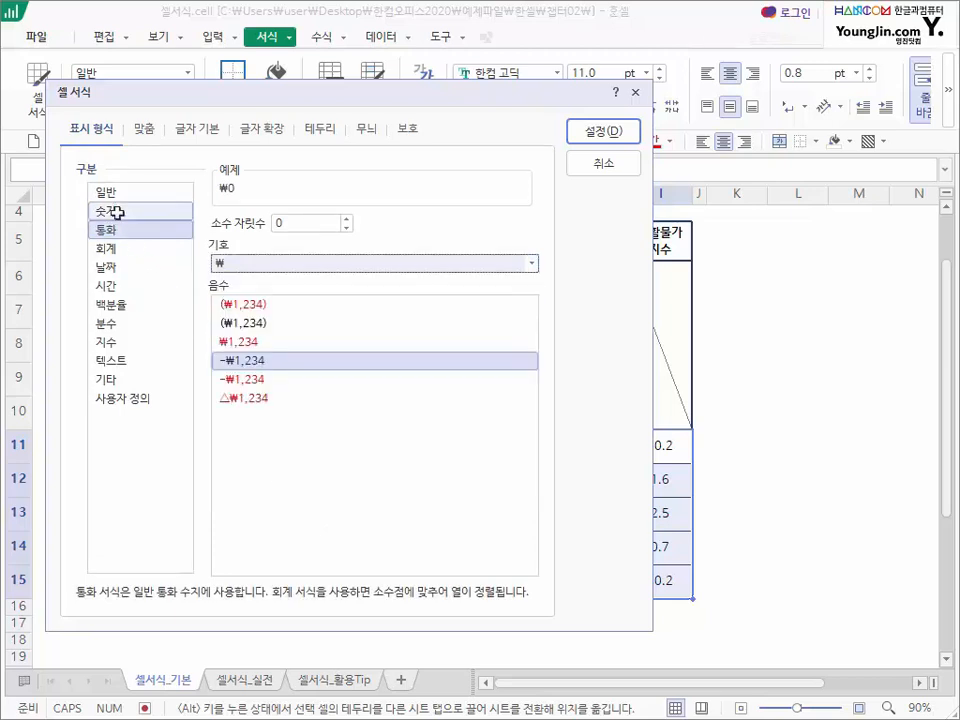
pyautogui.click(117, 208)
# - Try the 1000 단위 구분 기호 option and the red 1234 and red -1234 negative styles, then compare them with the 통화 category
pyautogui.click(216, 246)
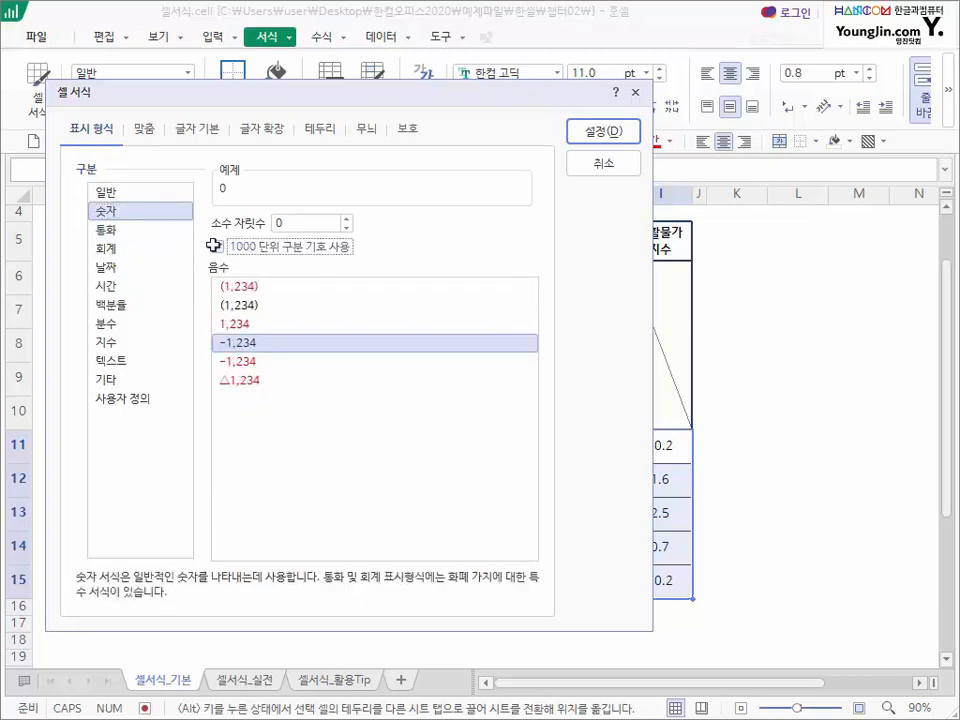
pyautogui.click(216, 246)
pyautogui.click(238, 324)
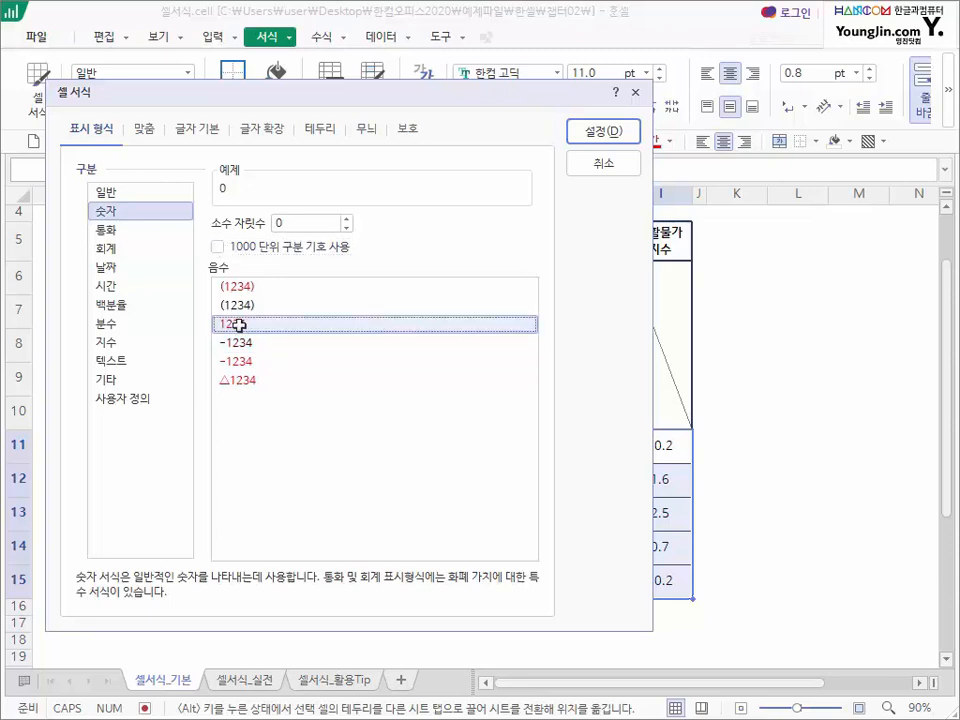
pyautogui.click(240, 361)
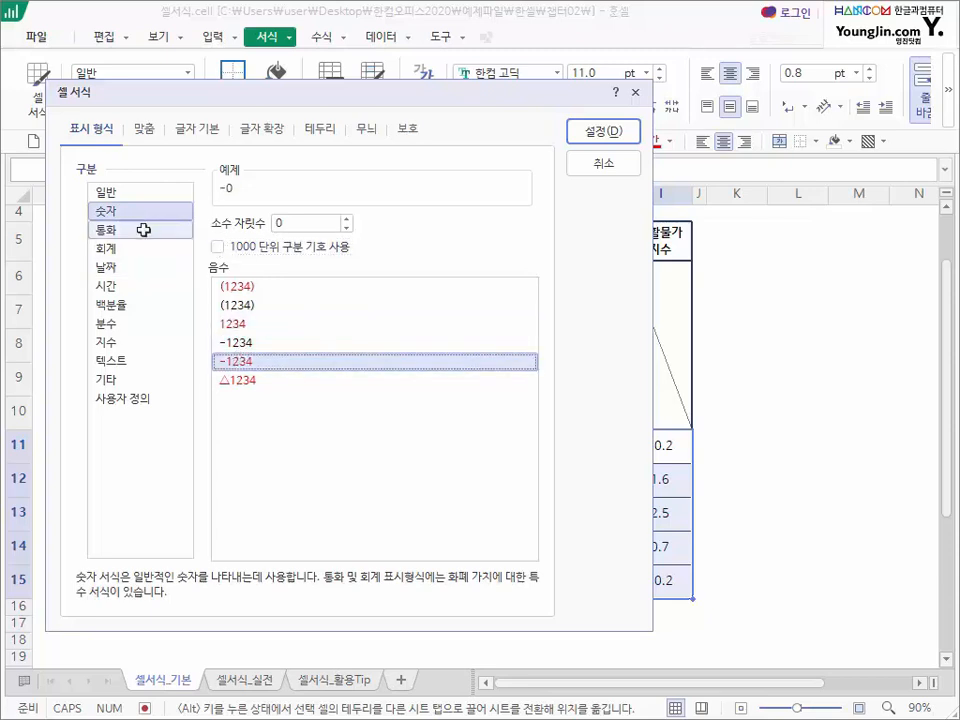
pyautogui.click(141, 229)
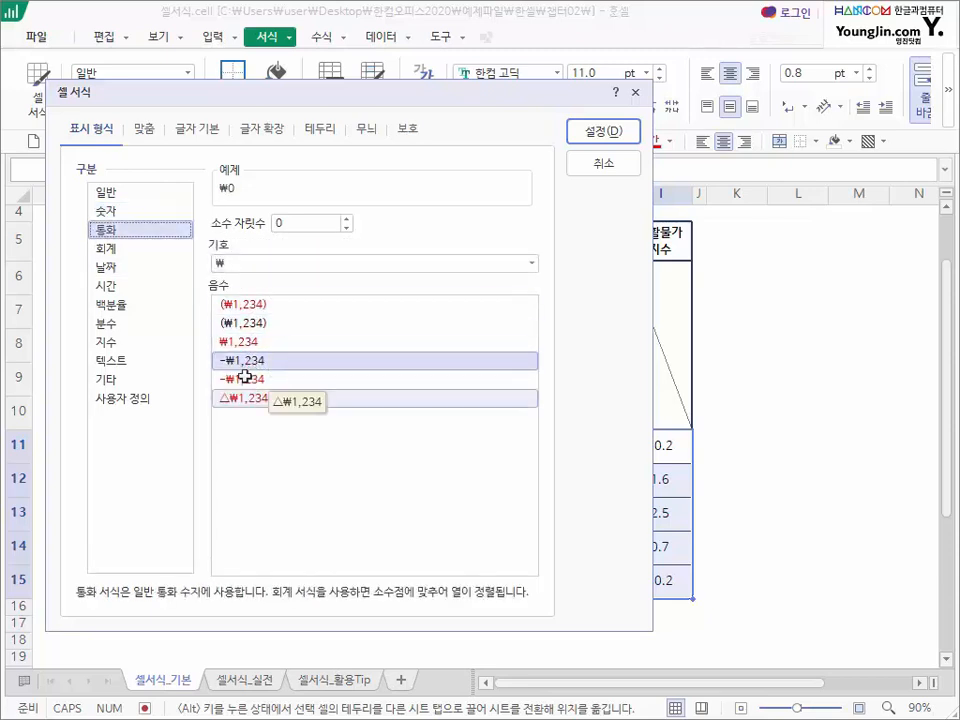
pyautogui.click(117, 213)
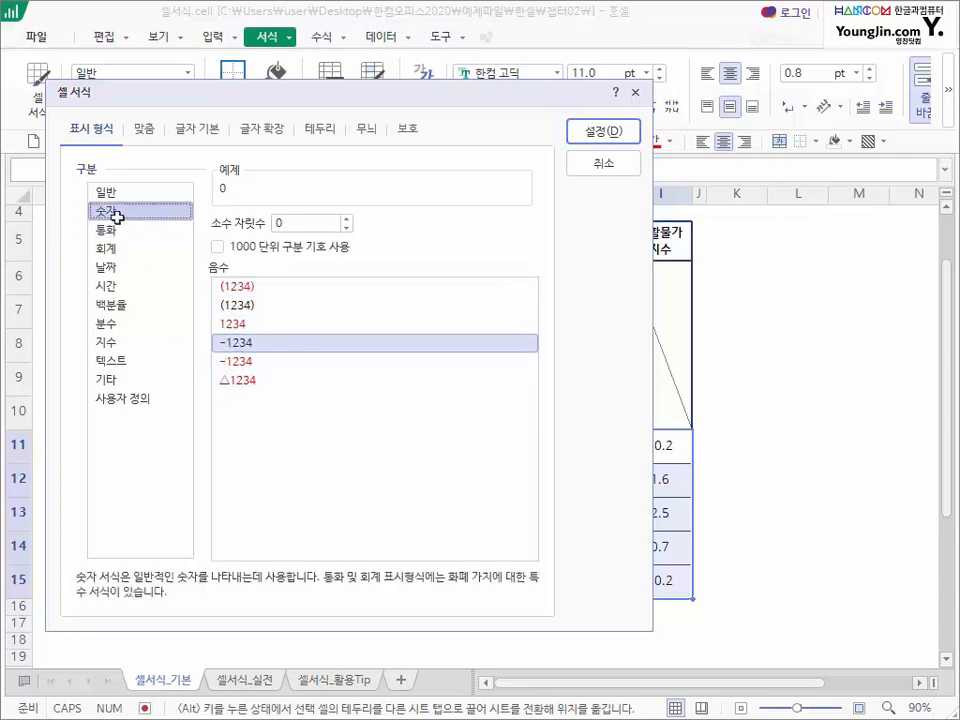
# - Format the 생활물가지수 values in I11:I15 as 숫자 with the red -1234 negative style
pyautogui.click(227, 362)
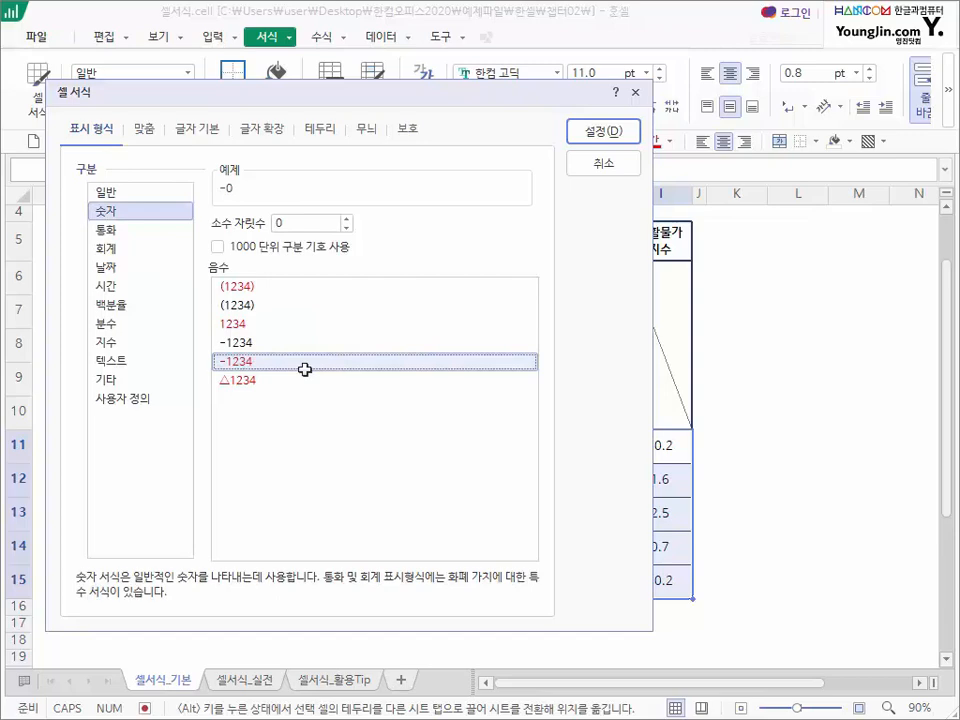
pyautogui.click(619, 138)
pyautogui.click(820, 449)
pyautogui.moveTo(660, 606); pyautogui.dragTo(634, 664)
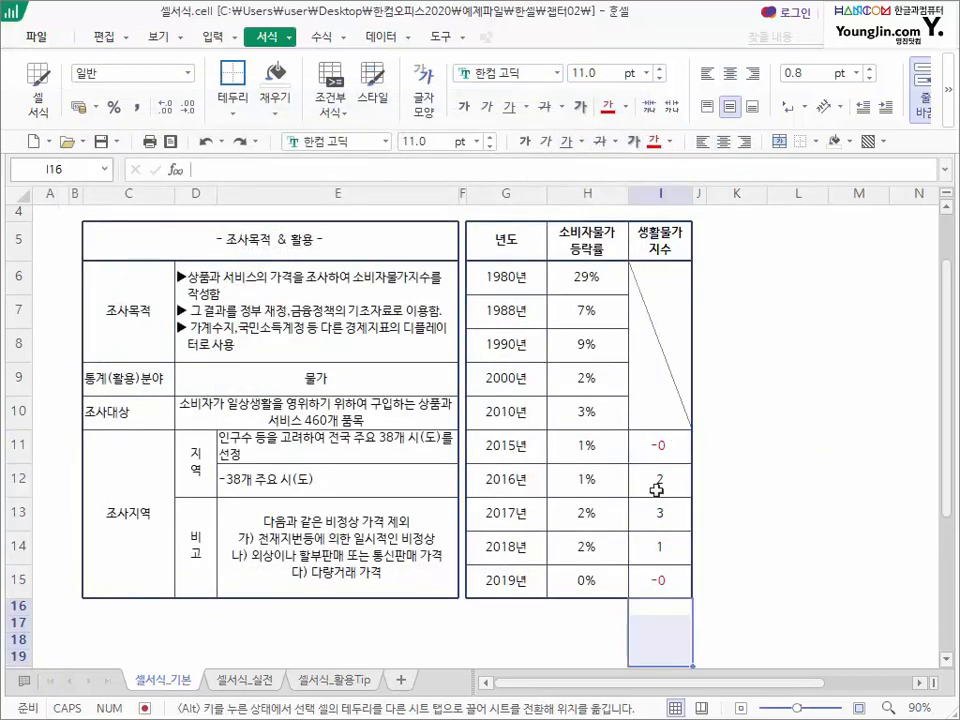
# - Change the negative number style of I11:I15 to the red △1234 form
pyautogui.moveTo(660, 445); pyautogui.dragTo(651, 581)
pyautogui.rightClick(651, 581)
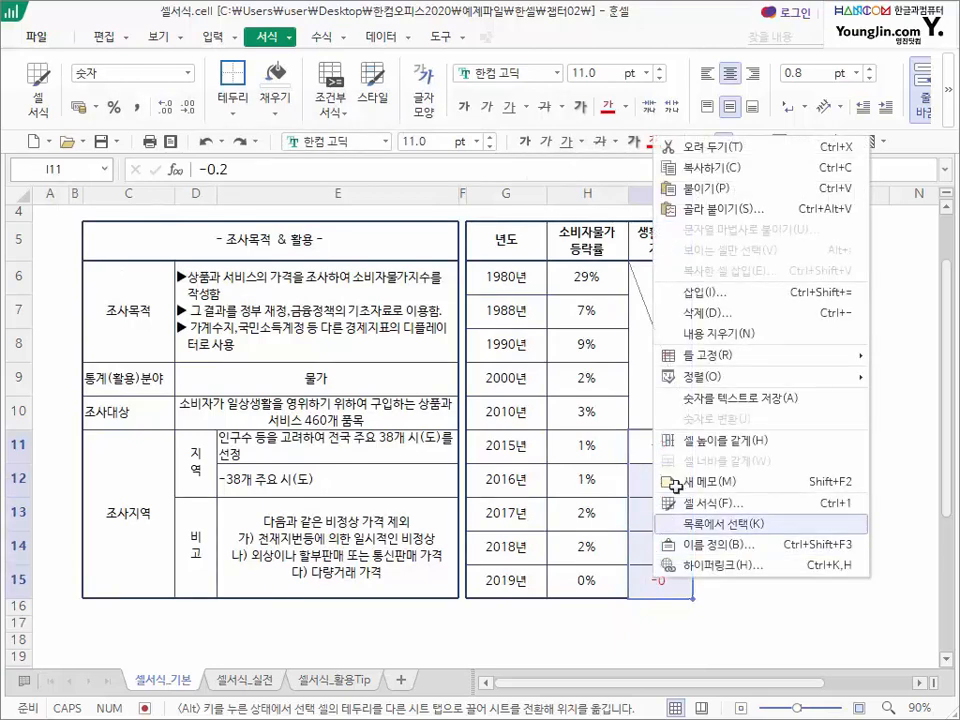
pyautogui.click(700, 505)
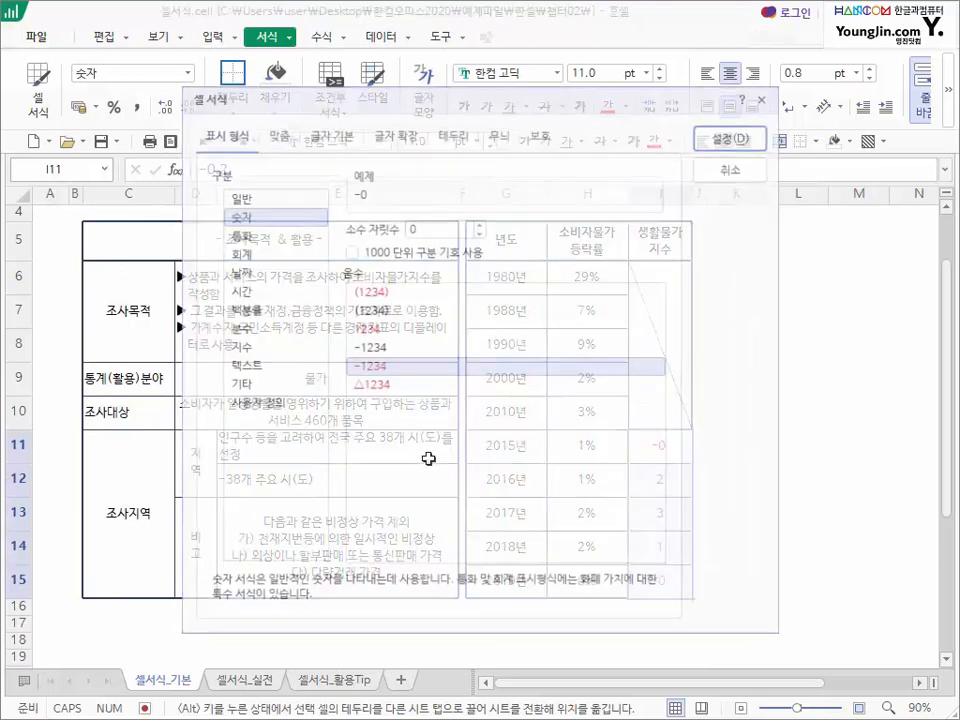
pyautogui.click(370, 385)
pyautogui.click(728, 137)
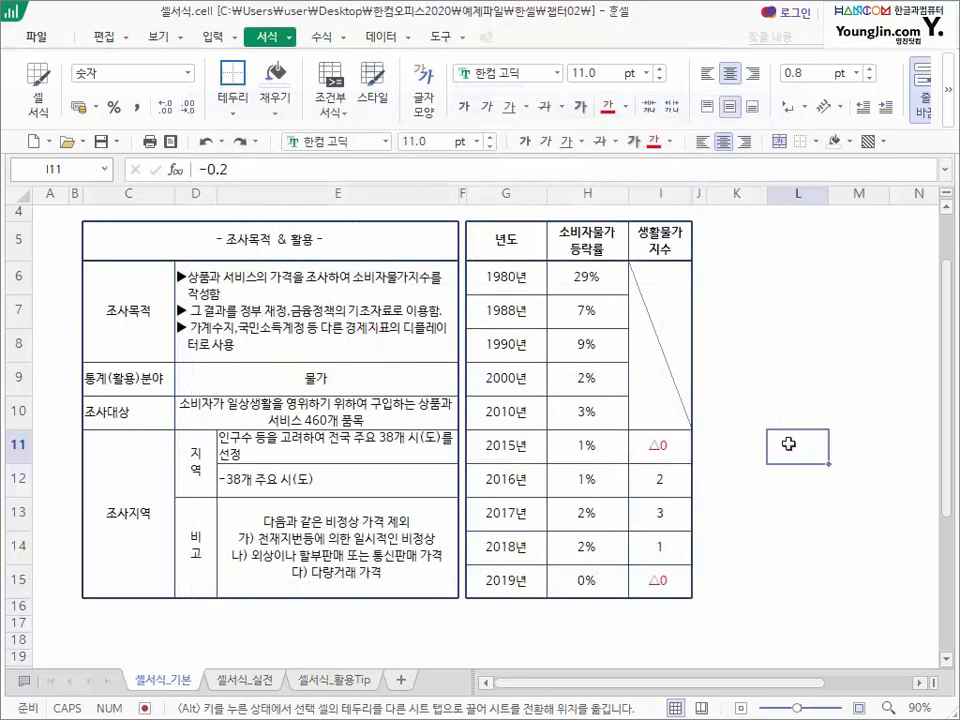
pyautogui.click(797, 447)
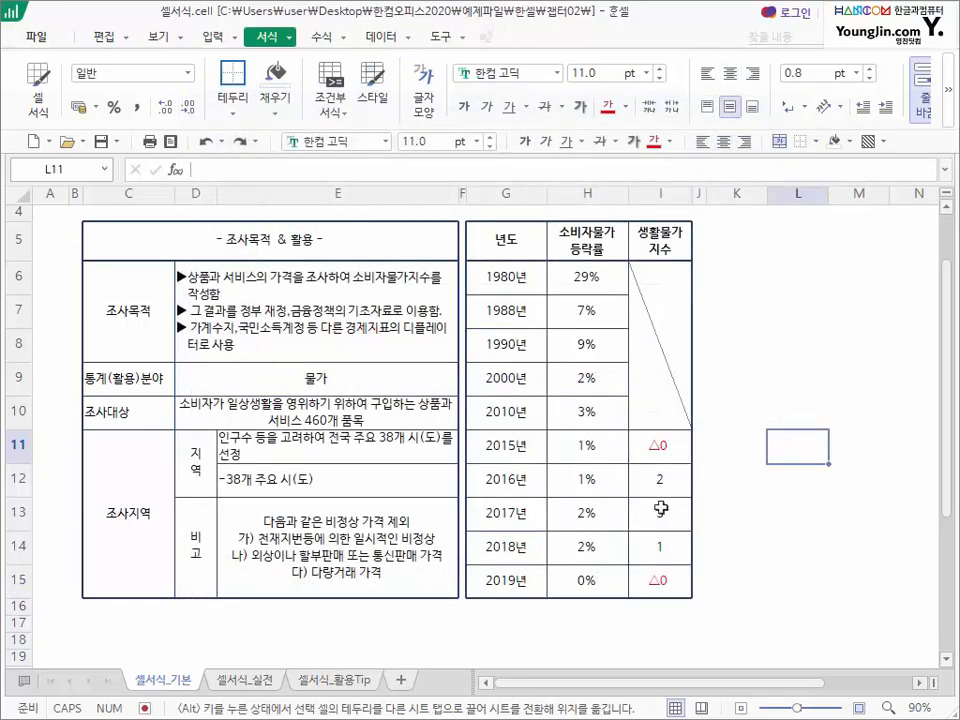
# - Switch the number format of the 생활물가지수 values in I11:I15 to the 통화 category
pyautogui.moveTo(655, 445); pyautogui.dragTo(655, 578)
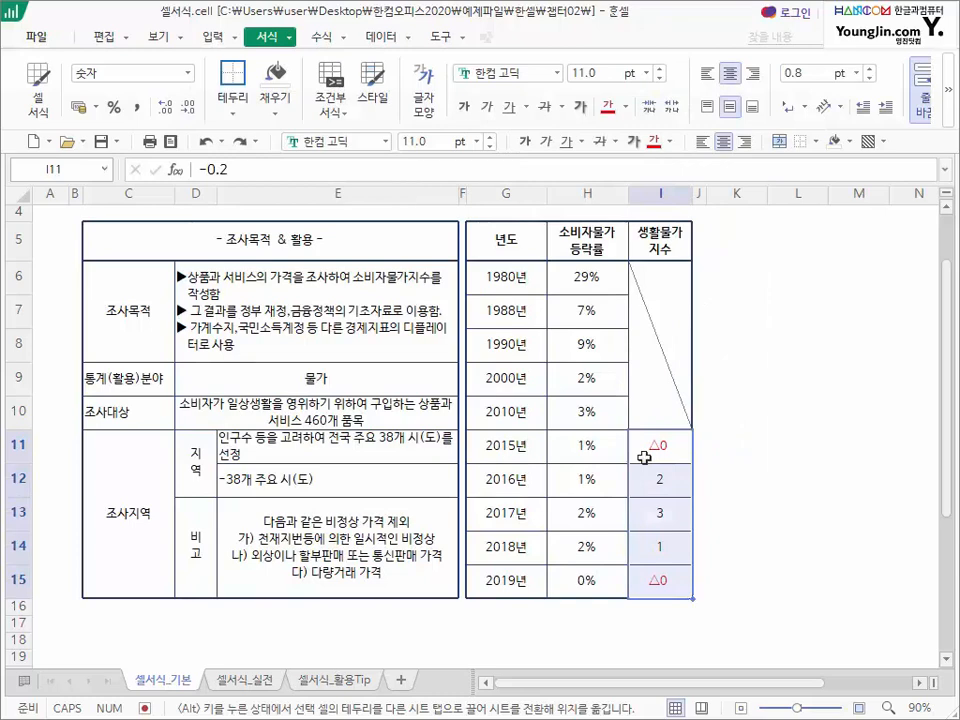
pyautogui.hotkey('ctrl', '1')
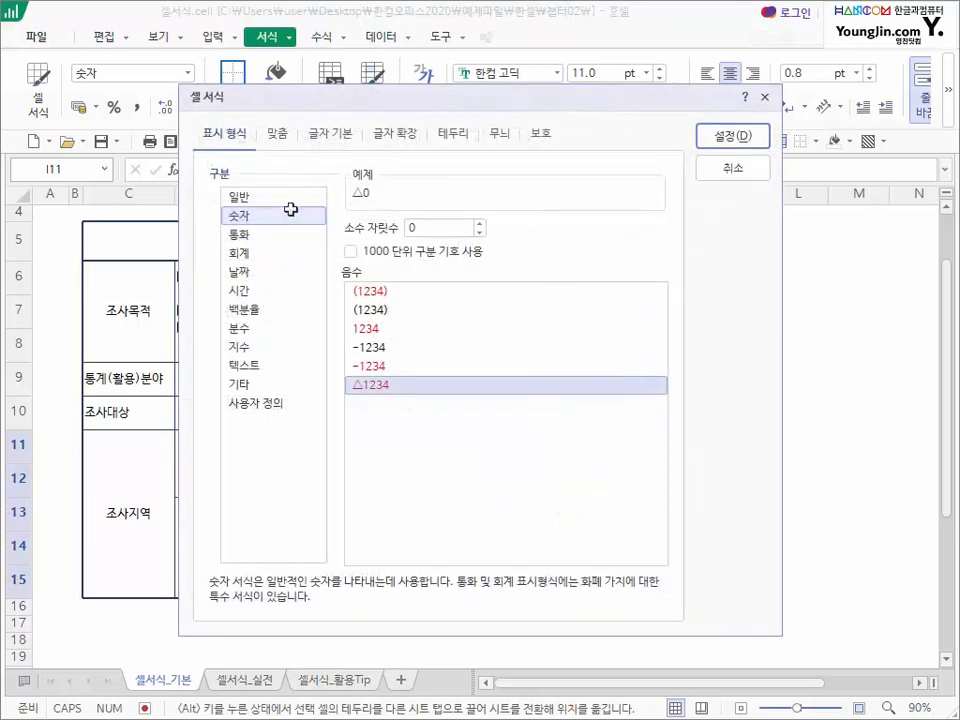
pyautogui.click(242, 236)
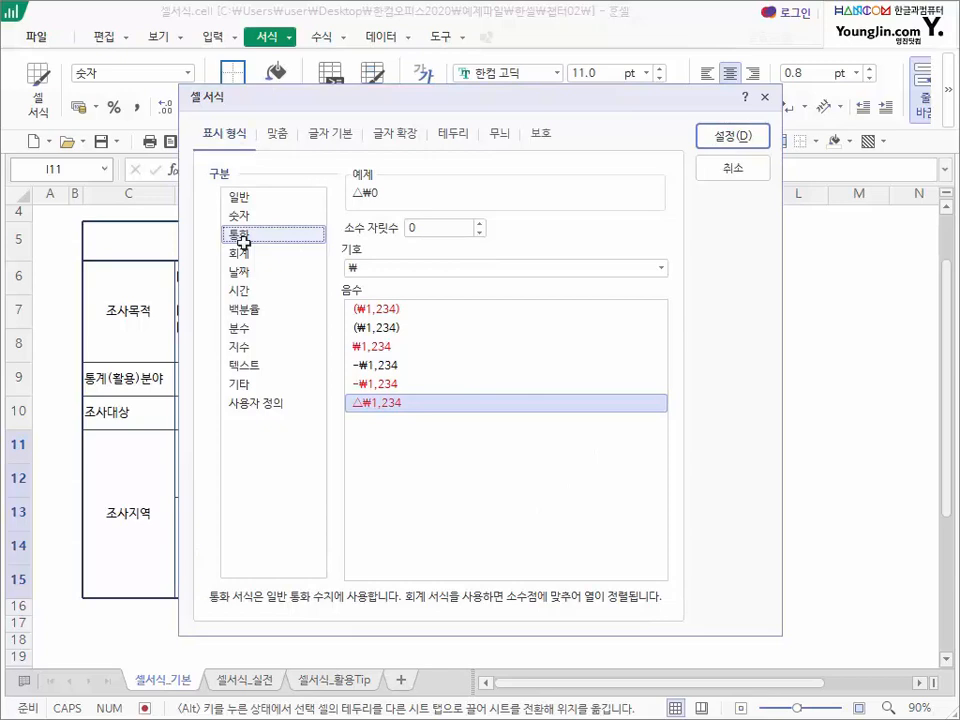
pyautogui.press('Return')
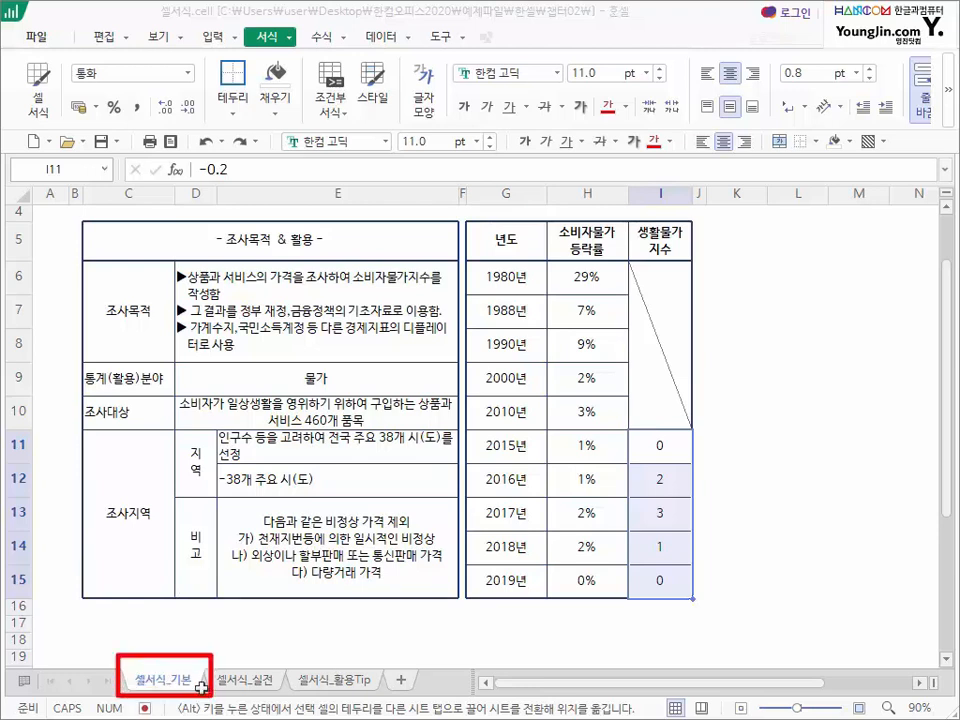
# - Duplicate the 셀서식_기본 sheet twice within the workbook, placing each copy directly after the original
pyautogui.rightClick(155, 681)
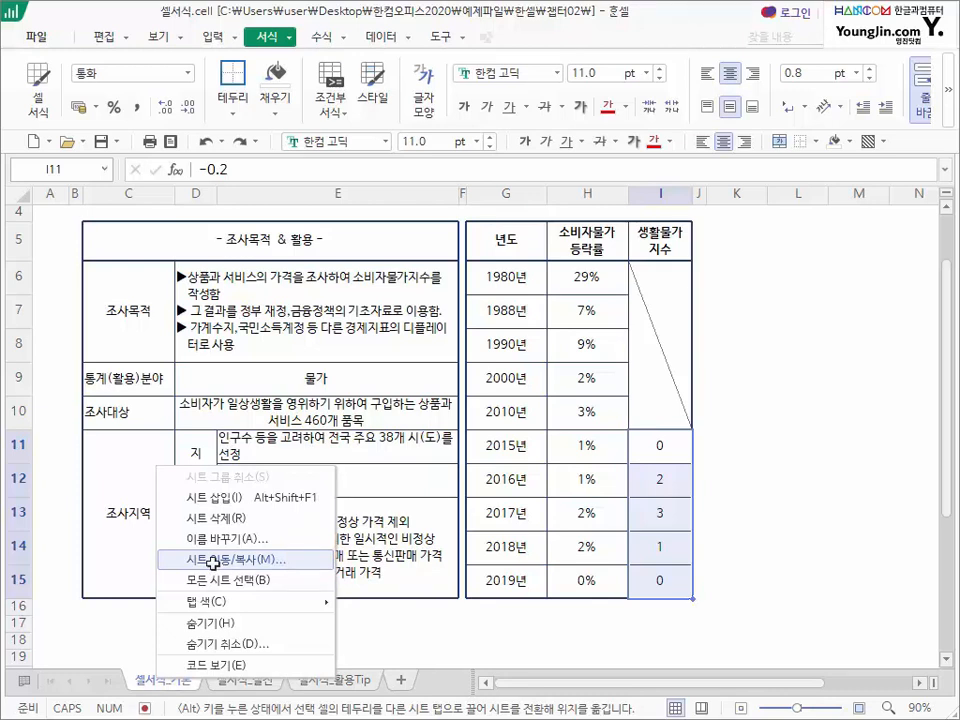
pyautogui.press('Escape')
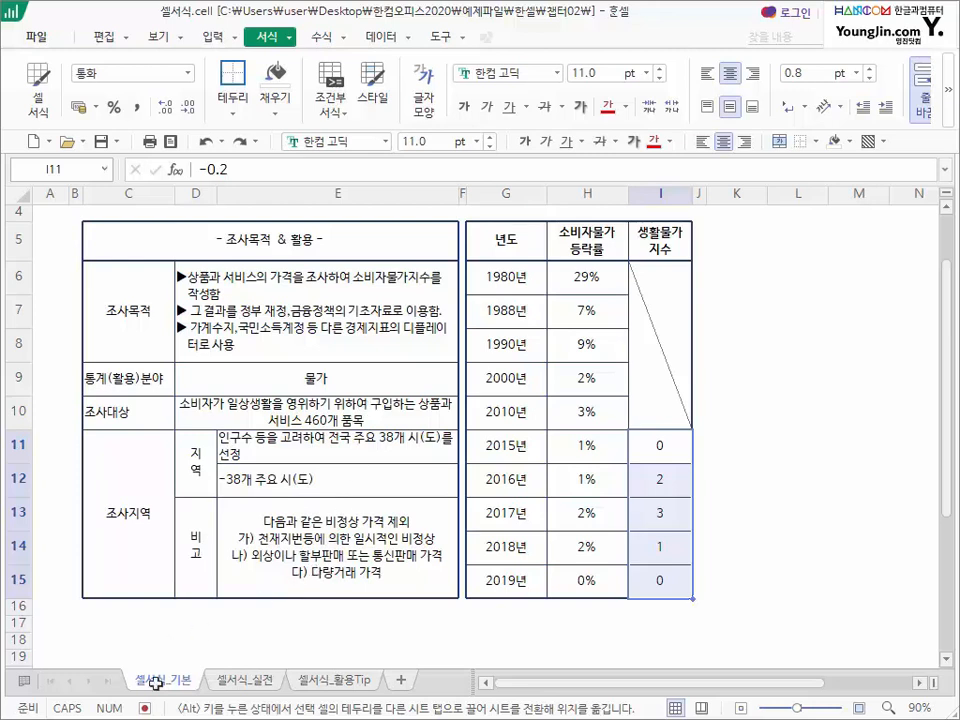
pyautogui.moveTo(155, 683); pyautogui.dragTo(232, 679)
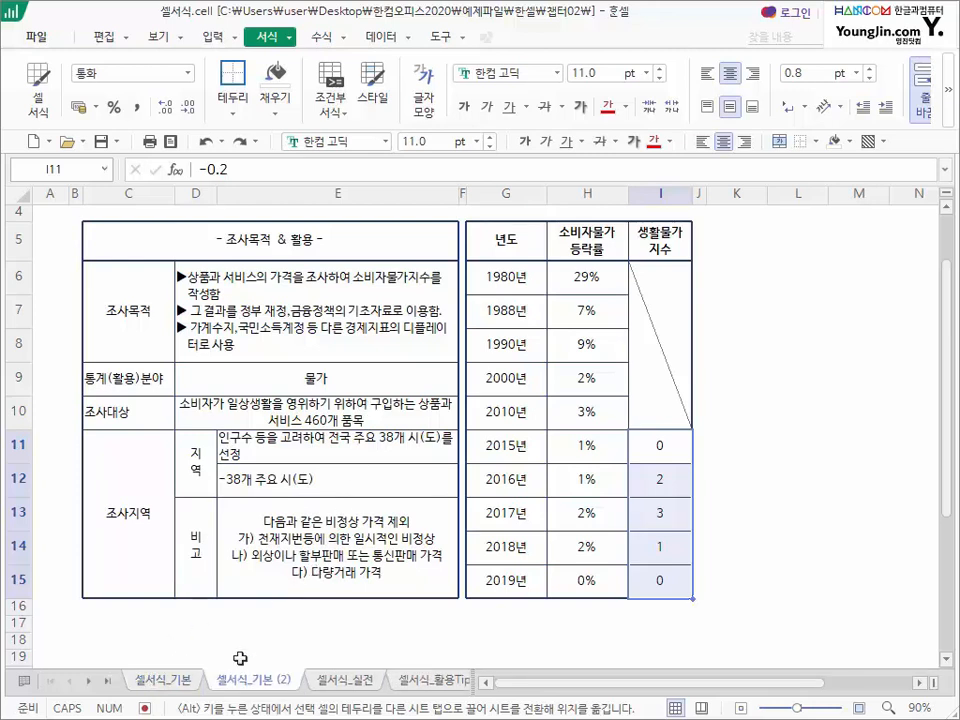
pyautogui.moveTo(240, 658); pyautogui.dragTo(239, 680)
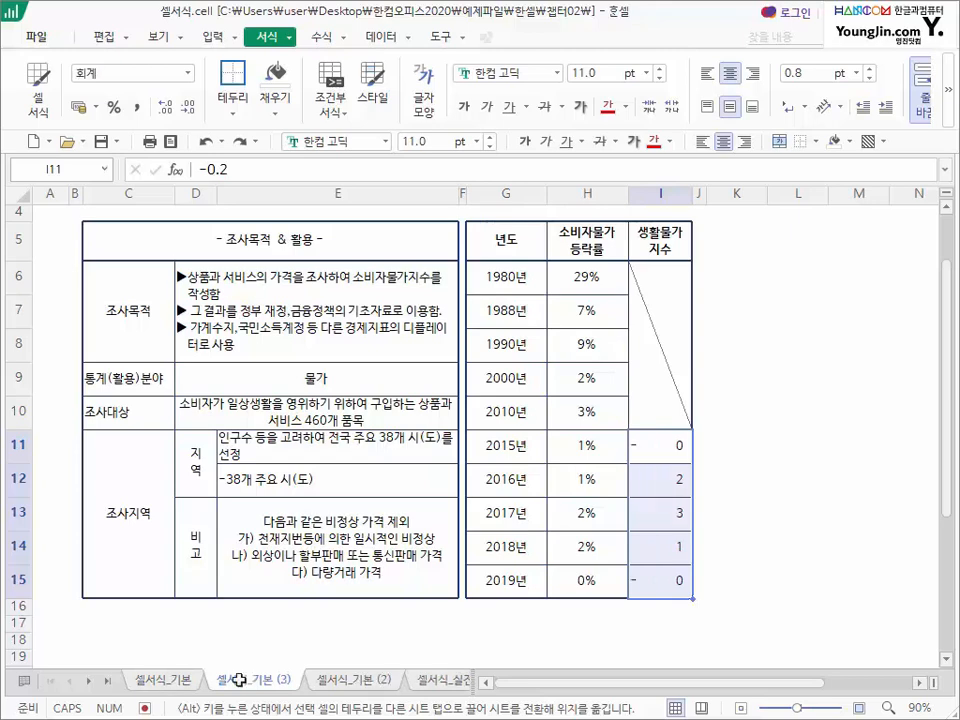
# - Delete the duplicated sheets 셀서식_기본 (3) and 셀서식_기본 (2) from the workbook
pyautogui.rightClick(239, 680)
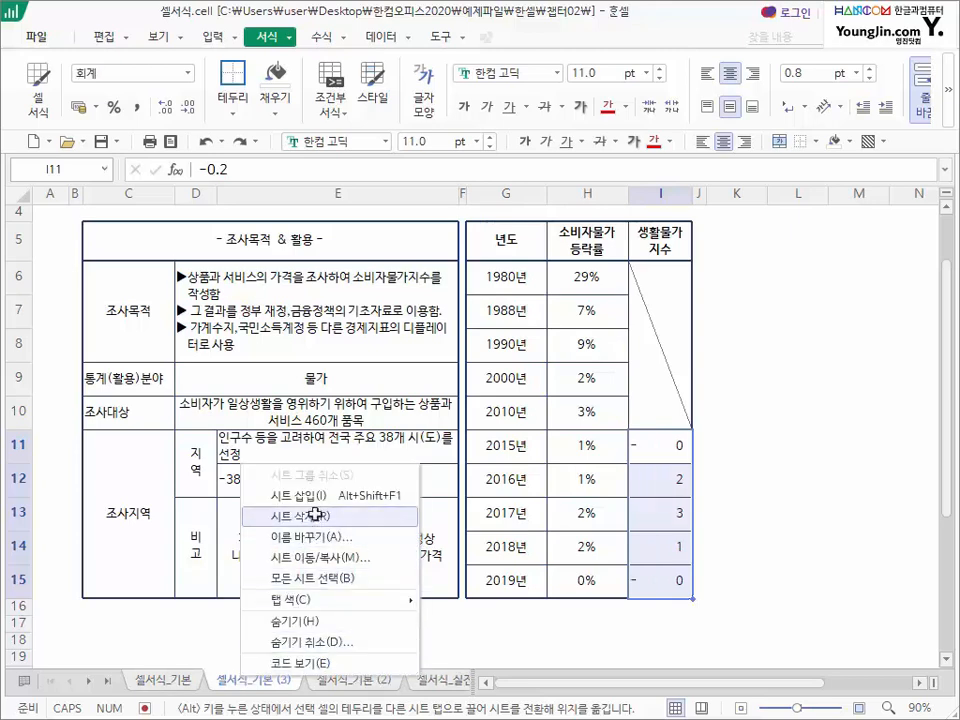
pyautogui.click(315, 514)
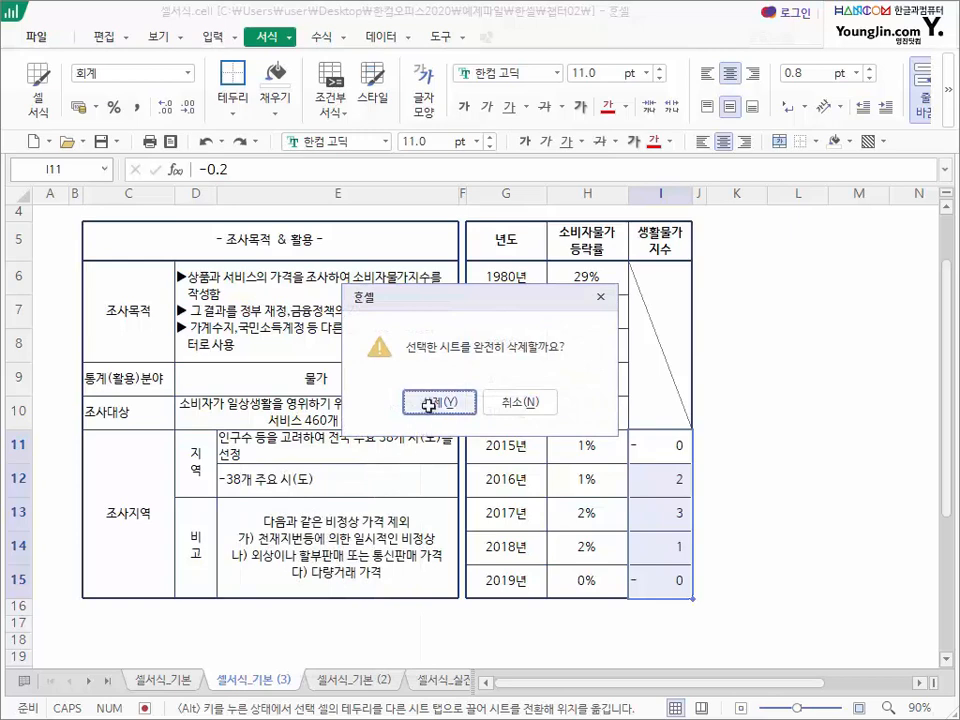
pyautogui.click(410, 459)
pyautogui.rightClick(248, 680)
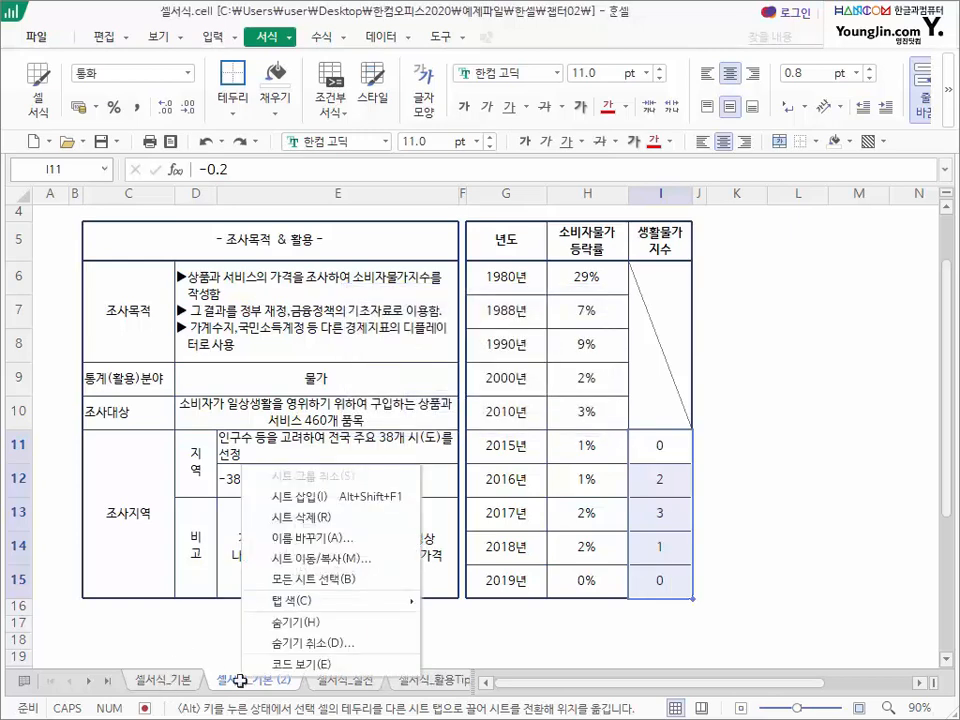
pyautogui.click(305, 517)
pyautogui.click(425, 459)
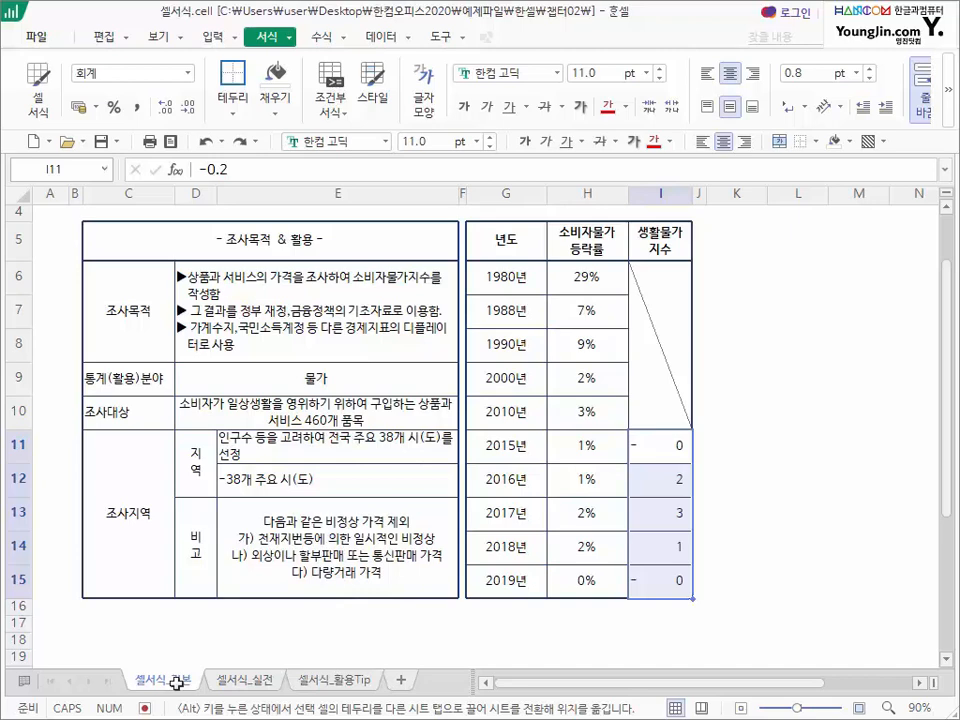
# - Copy the 셀서식_기본 sheet into a new workbook (새 통합 문서) with the 복사 option enabled
pyautogui.rightClick(176, 683)
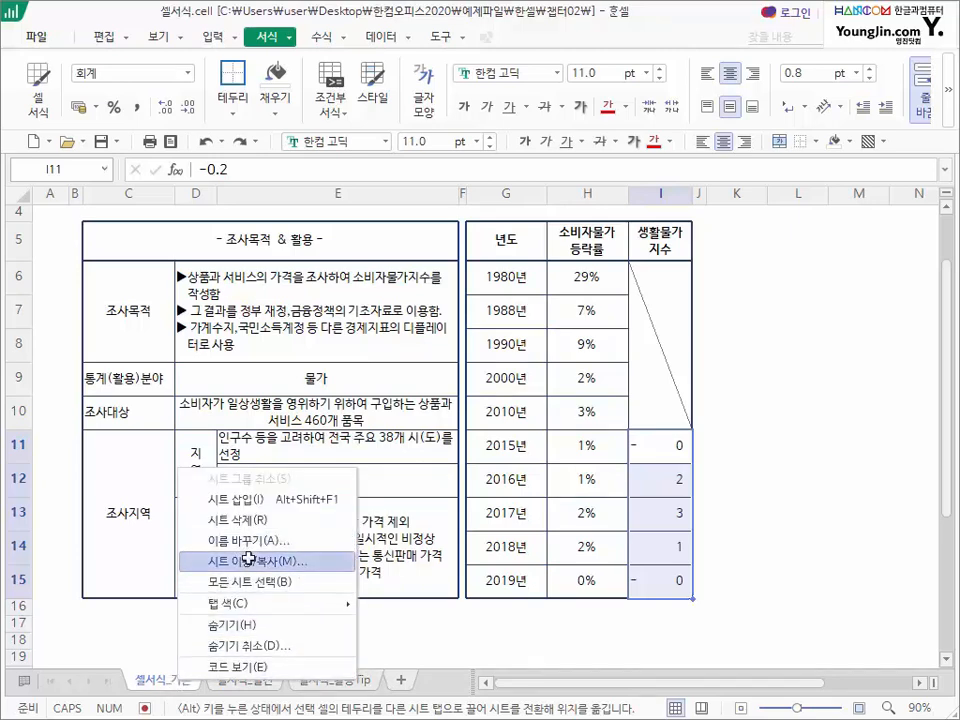
pyautogui.click(248, 560)
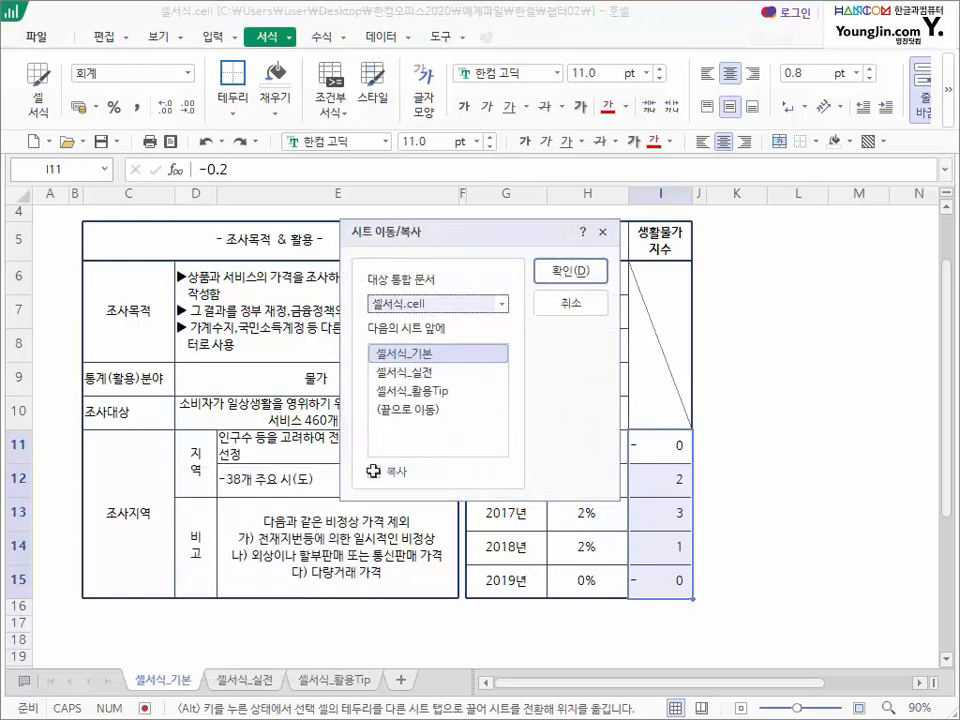
pyautogui.click(373, 471)
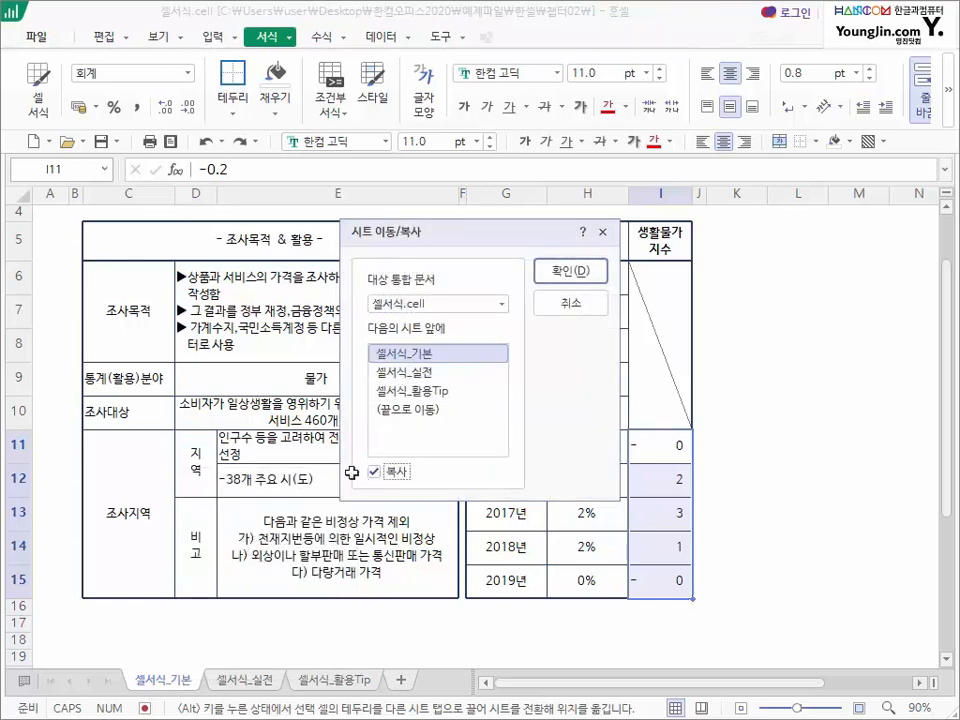
pyautogui.click(373, 471)
pyautogui.click(430, 409)
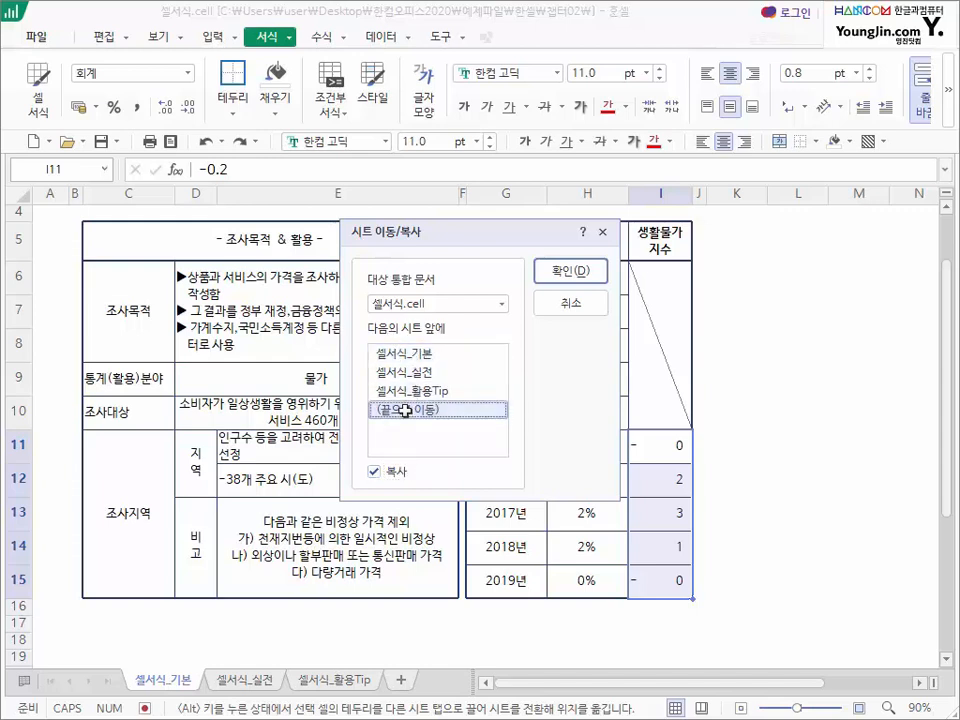
pyautogui.click(502, 304)
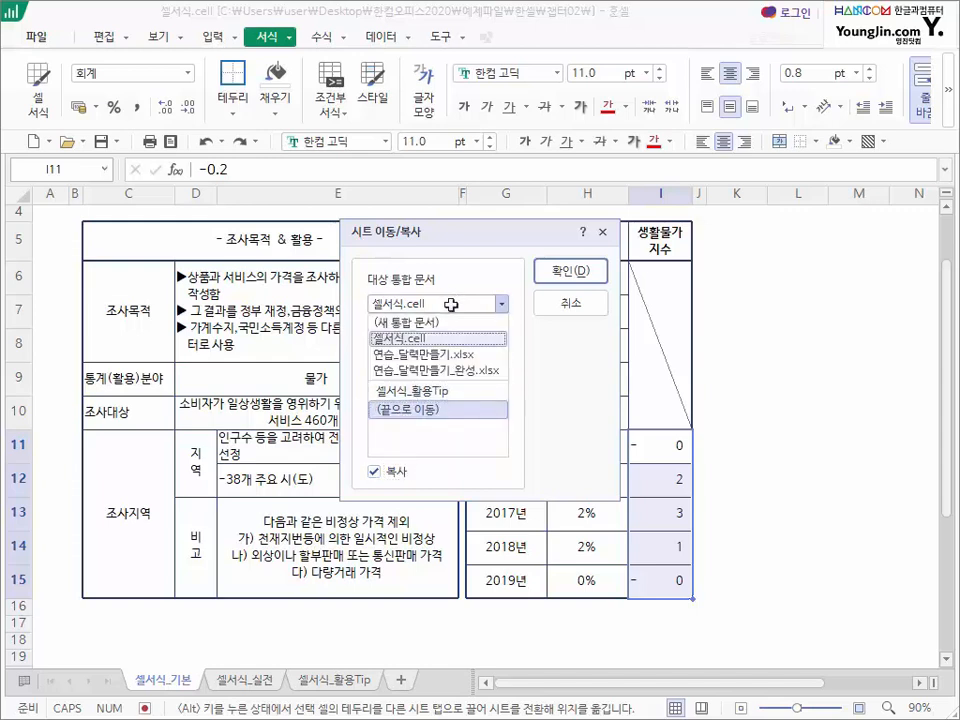
pyautogui.click(423, 324)
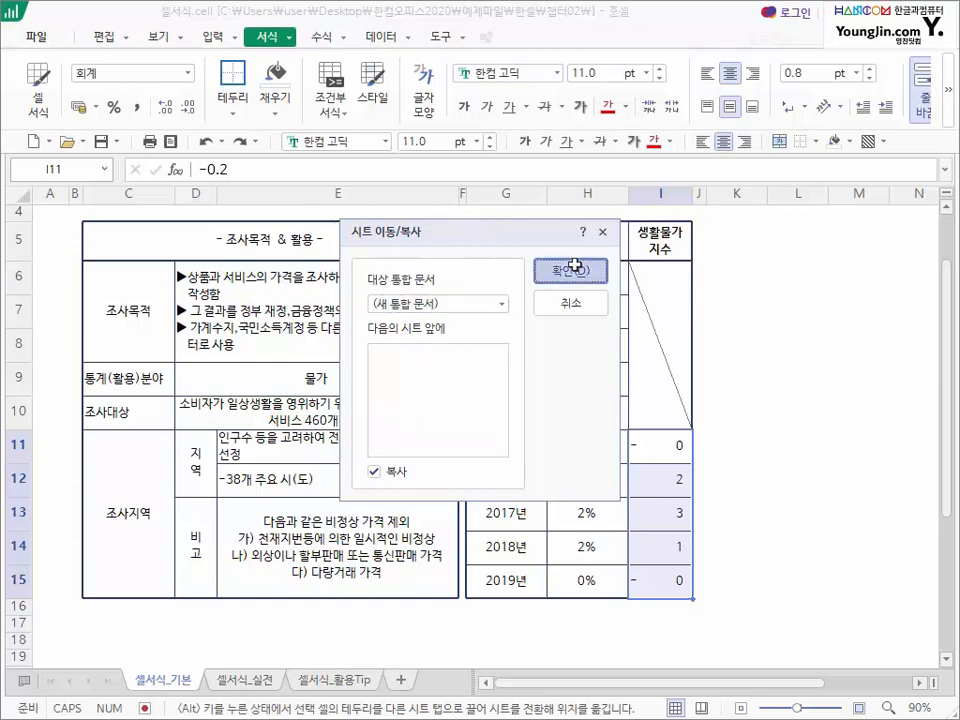
pyautogui.click(573, 268)
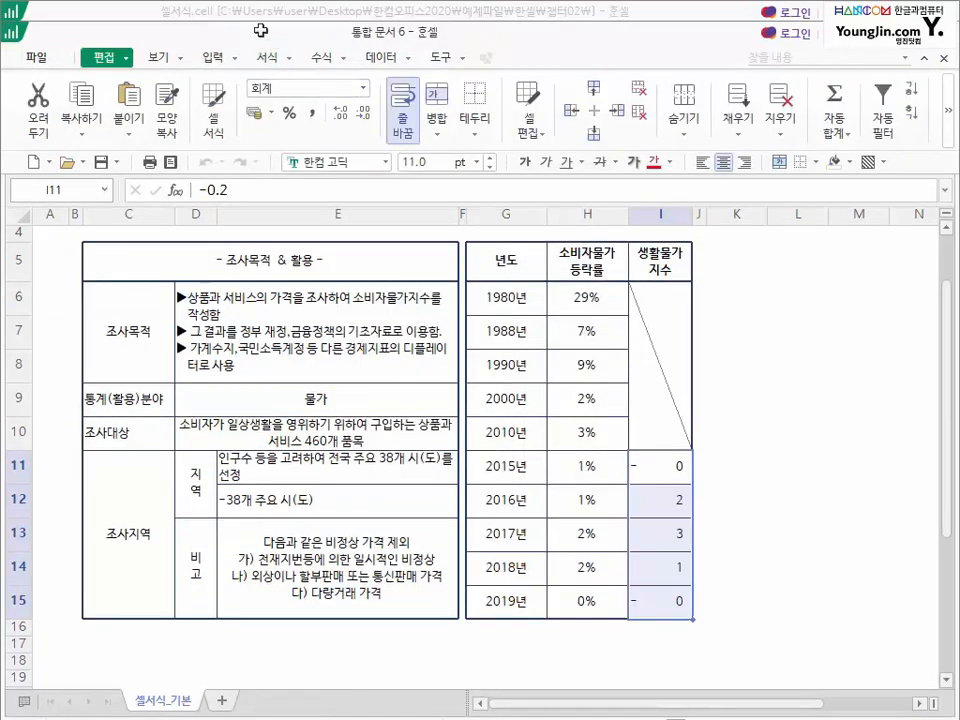
# - Move the new workbook's window up so its sheet tabs and status bar fit fully on the screen
pyautogui.moveTo(256, 36); pyautogui.dragTo(260, 15)
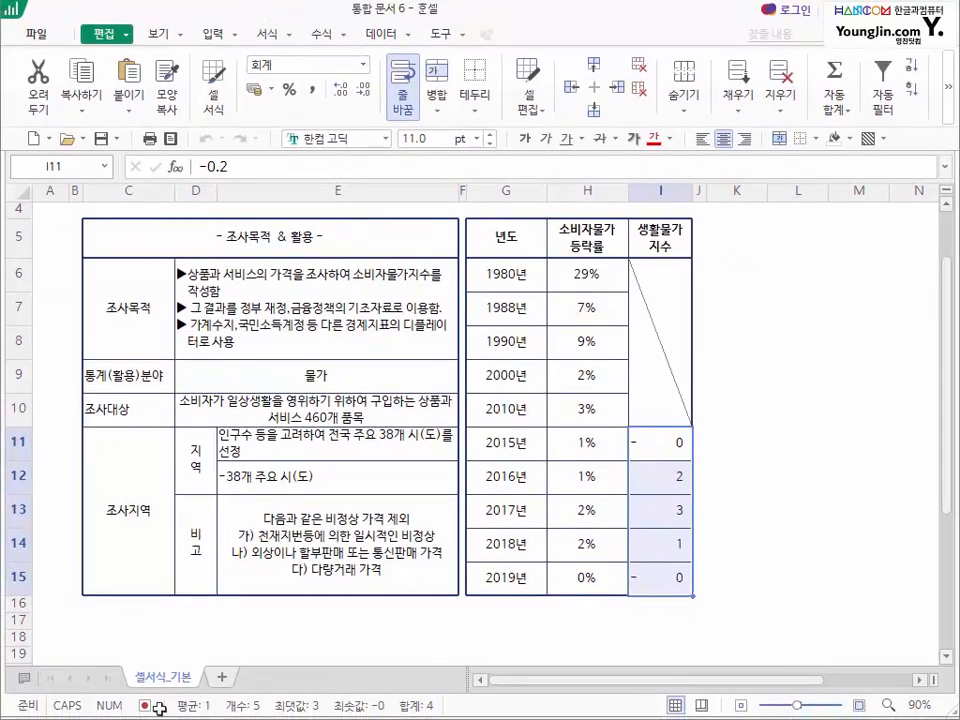
pyautogui.moveTo(190, 680)
pyautogui.mouseDown()
pyautogui.moveTo(146, 647)
pyautogui.moveTo(115, 673)
pyautogui.moveTo(423, 691)
pyautogui.mouseUp()
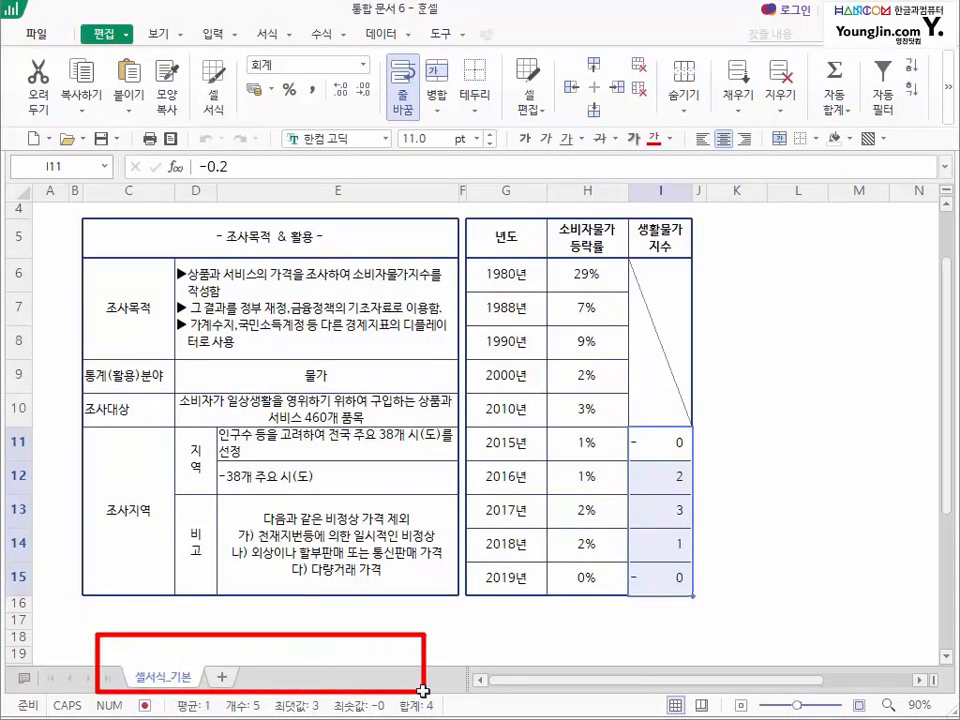
pyautogui.press('Escape')
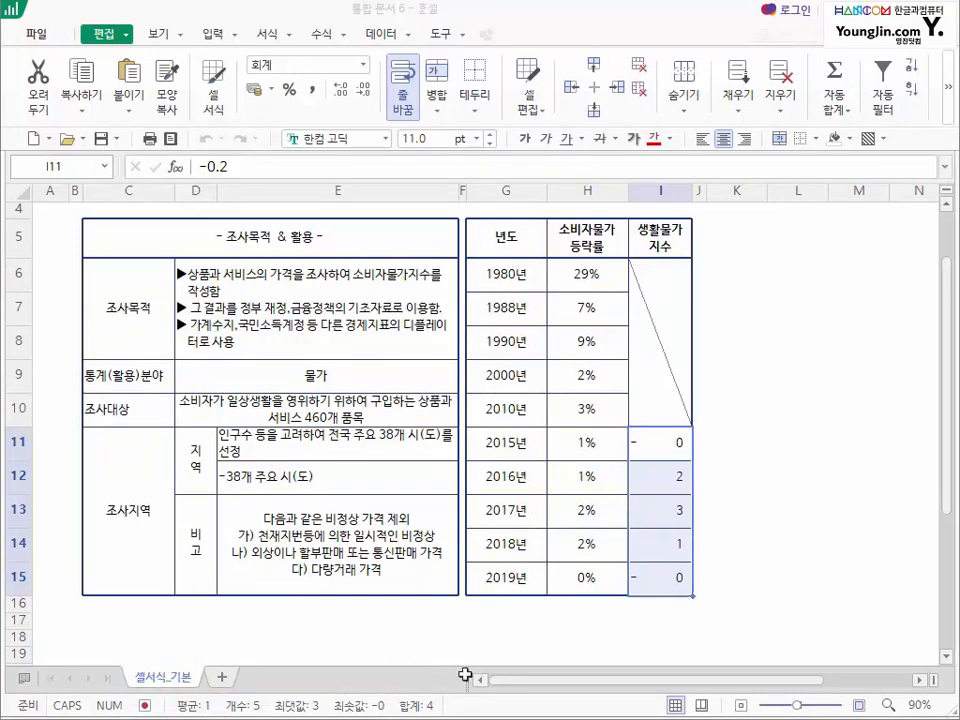
# - Narrow the sheet tab area and try its navigation to the last tab, the first tab and the sheet list
pyautogui.moveTo(465, 675); pyautogui.dragTo(195, 662)
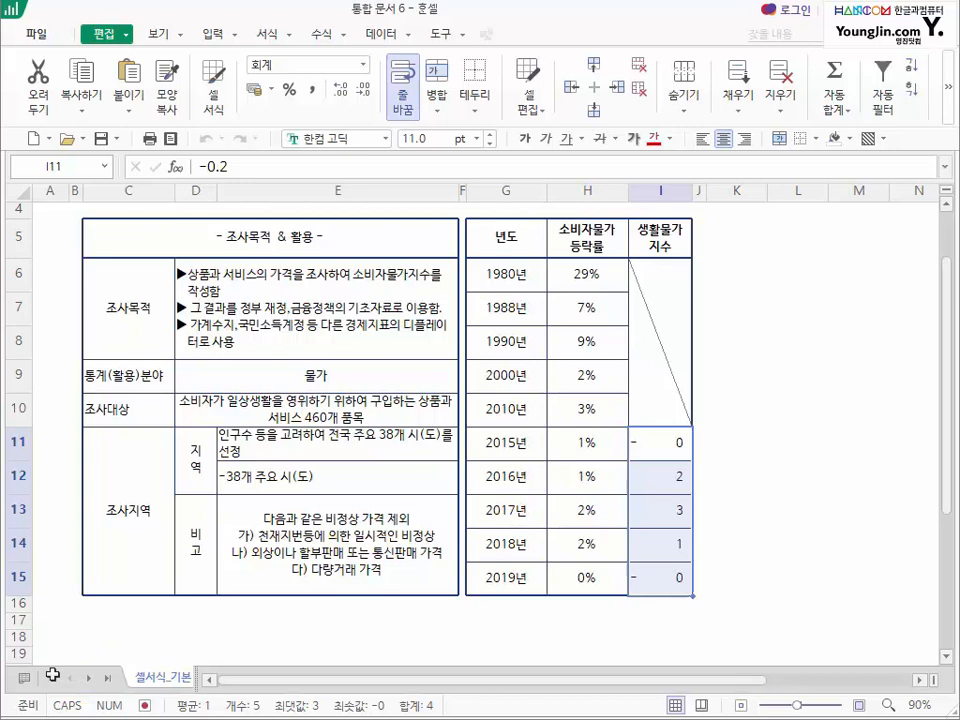
pyautogui.click(110, 676)
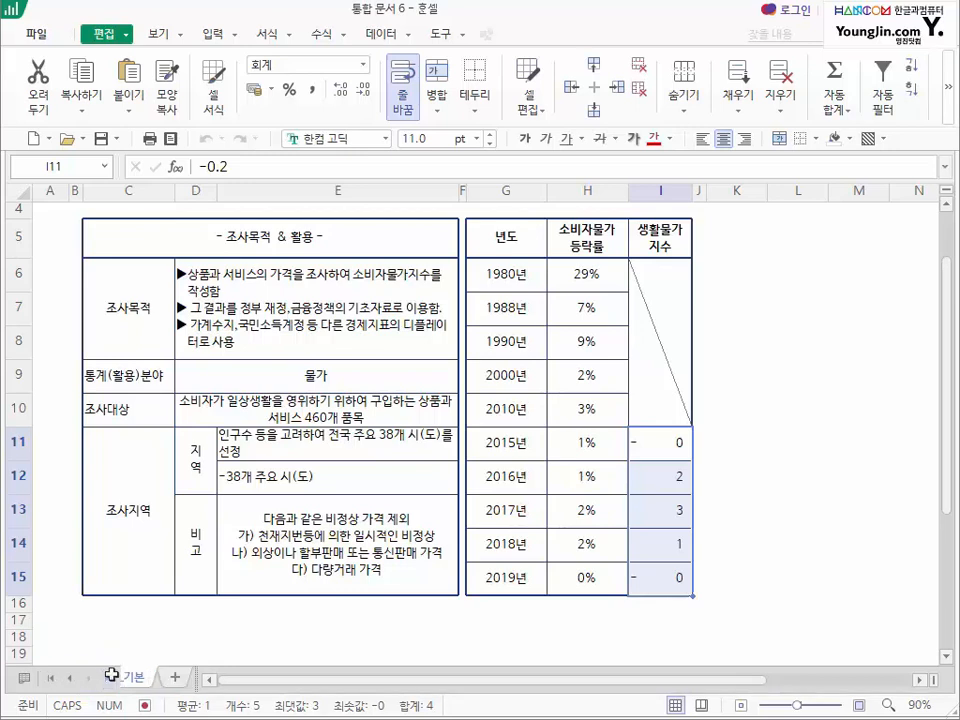
pyautogui.click(50, 678)
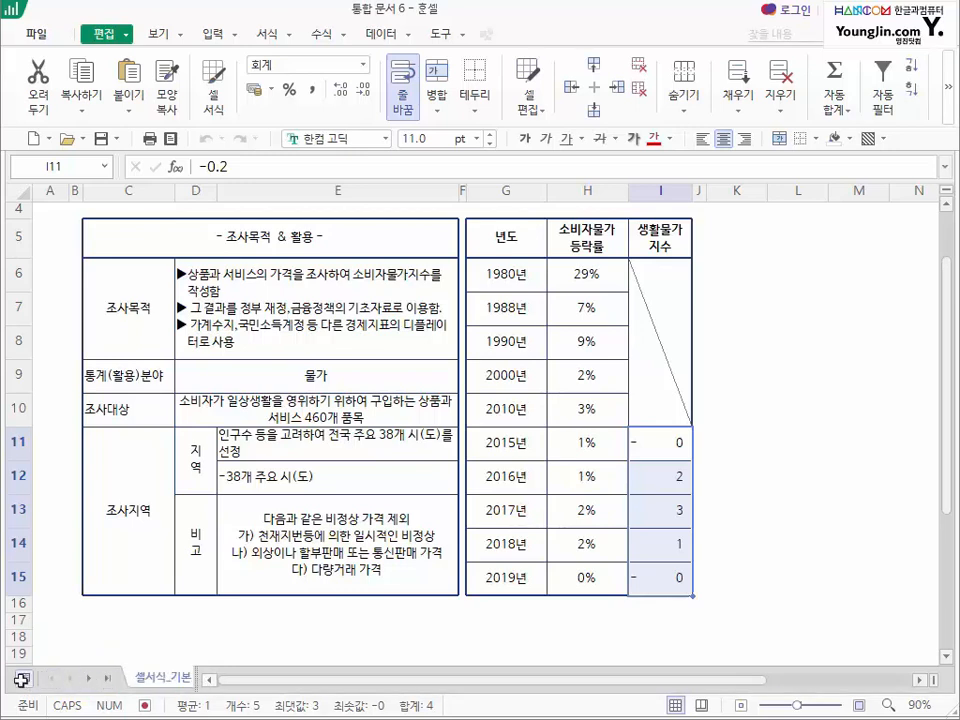
pyautogui.click(25, 679)
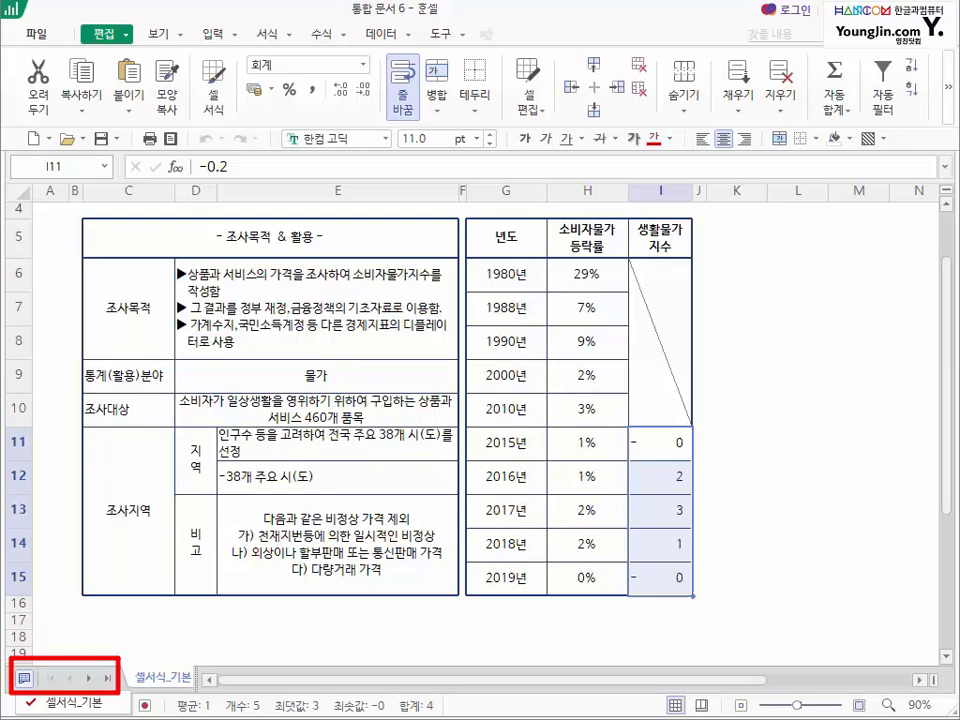
# - Start saving the new workbook under the name 셀서식_완성 in the 문서 folder, and cancel without saving
pyautogui.click(36, 33)
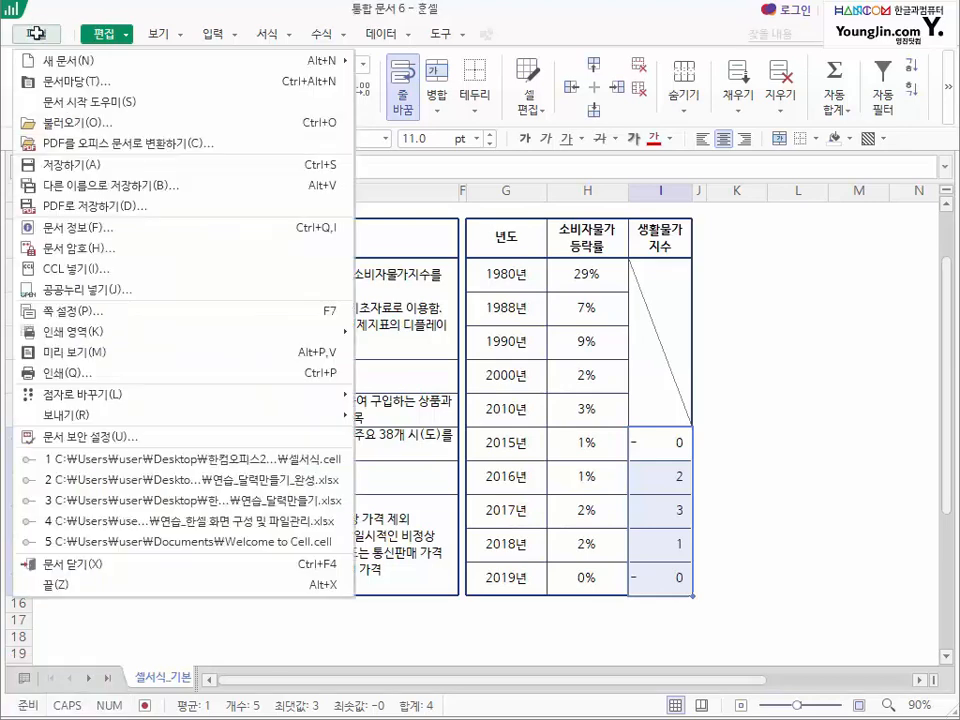
pyautogui.click(107, 187)
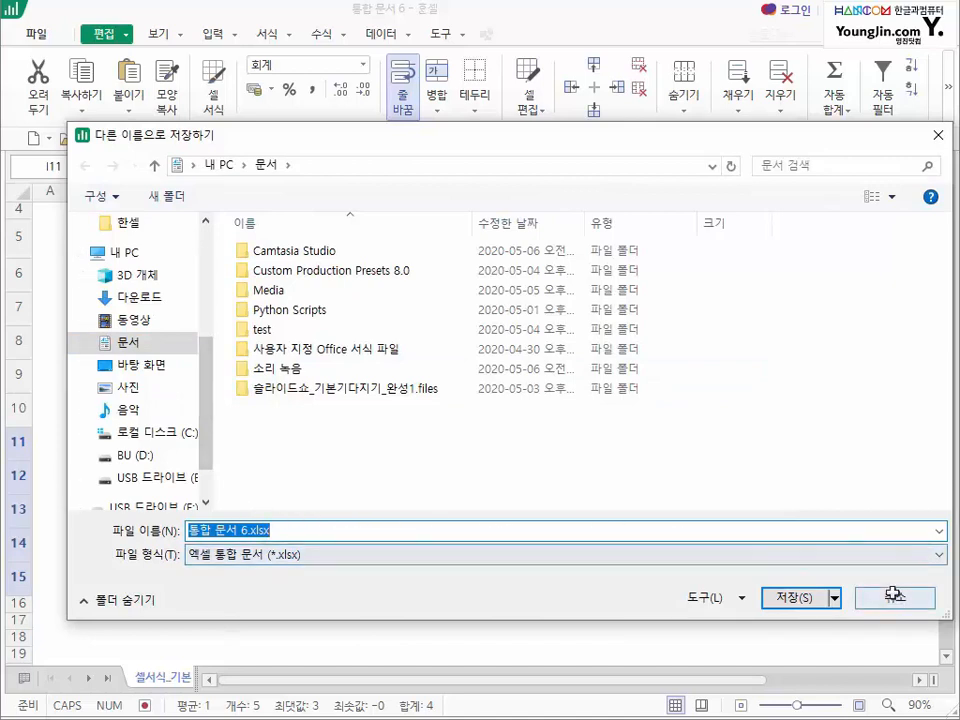
pyautogui.write('셀서식_완성')
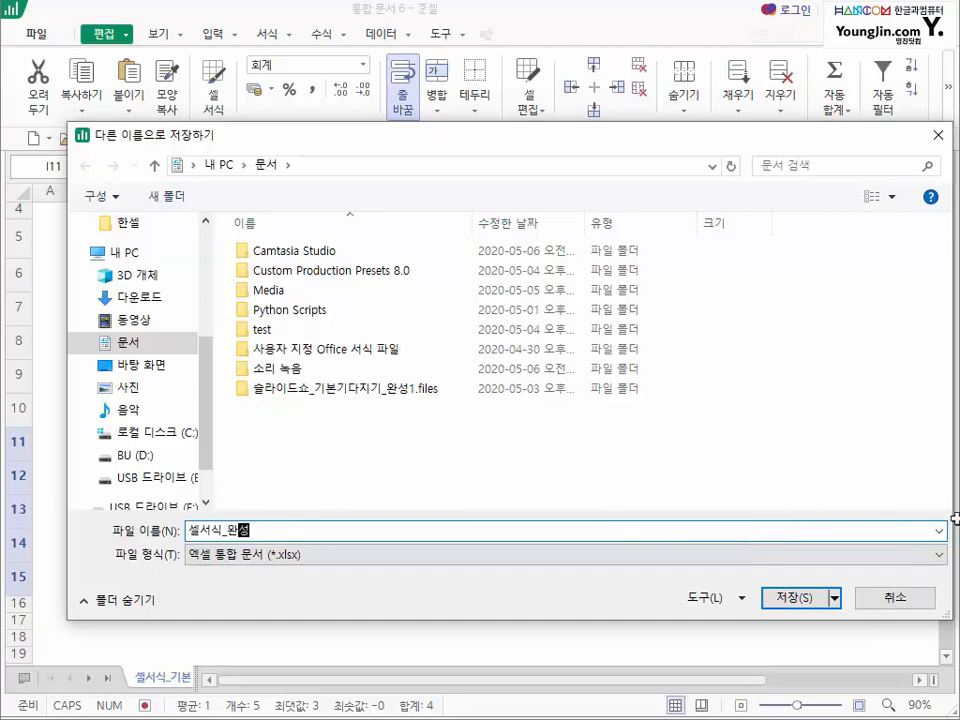
pyautogui.click(913, 598)
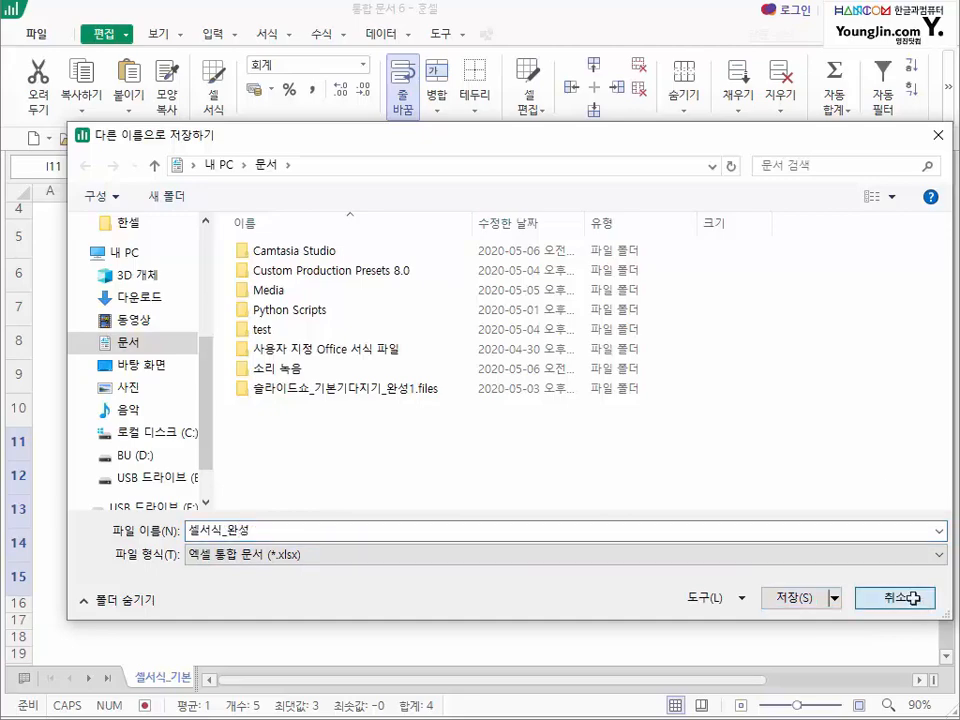